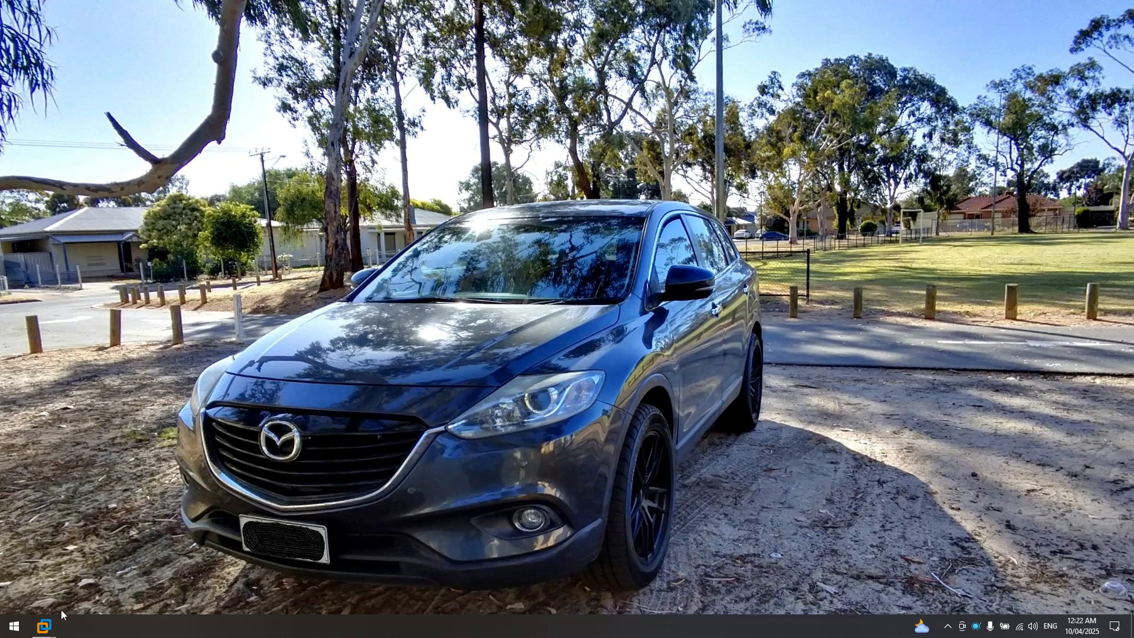
- Restore the VMware Workstation Home window from its taskbar thumbnail
mouse_move(51, 631)
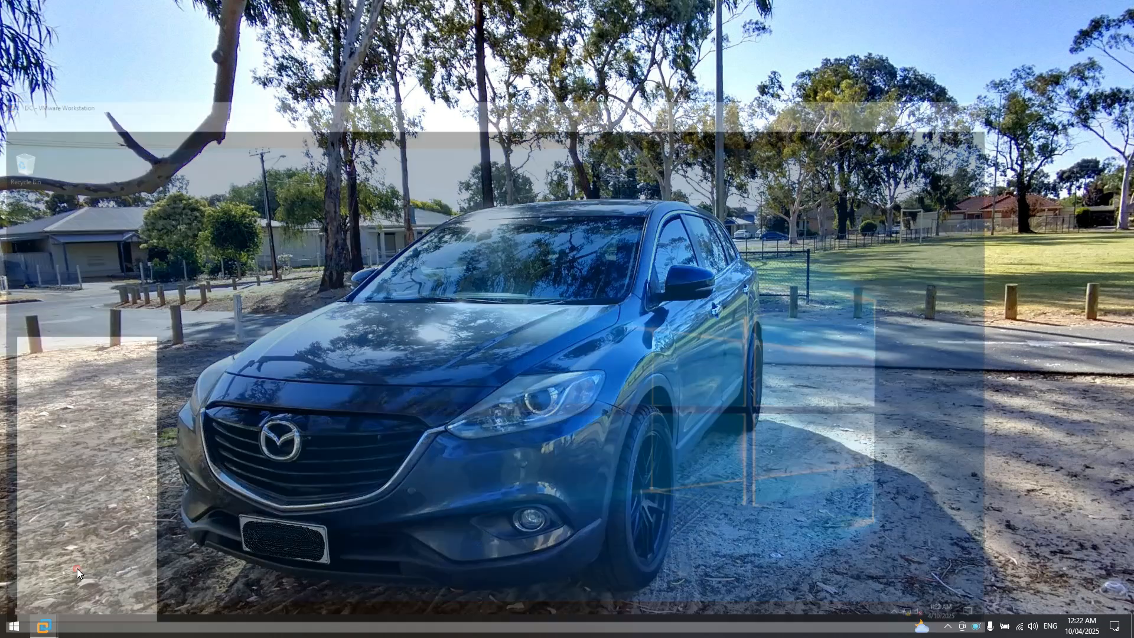
left_click(77, 568)
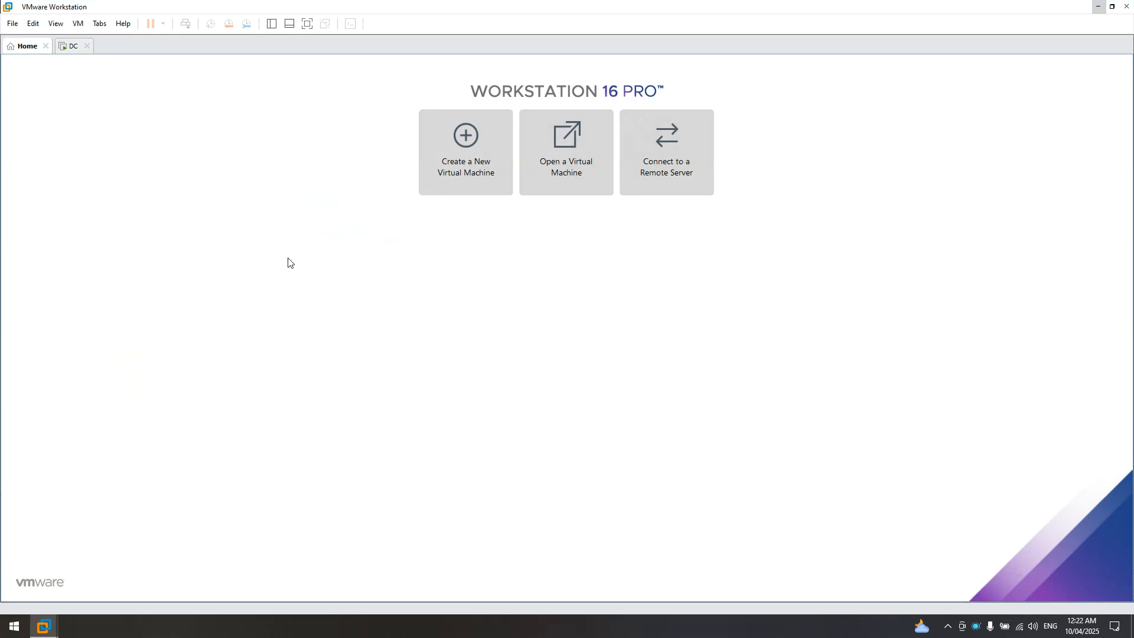
left_click(72, 48)
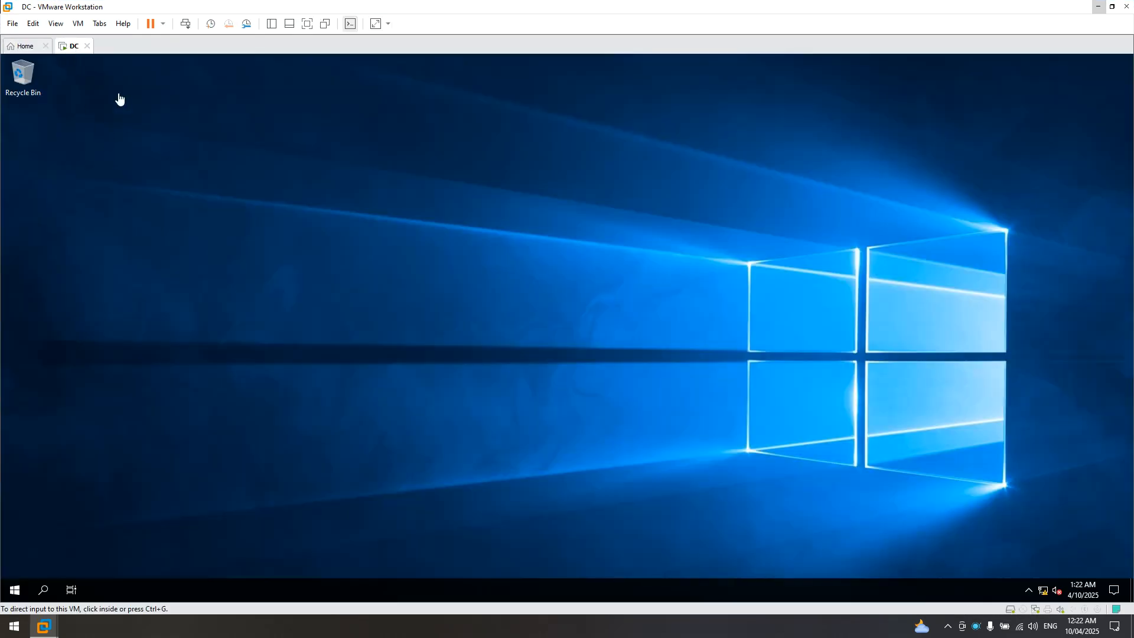
left_click(23, 53)
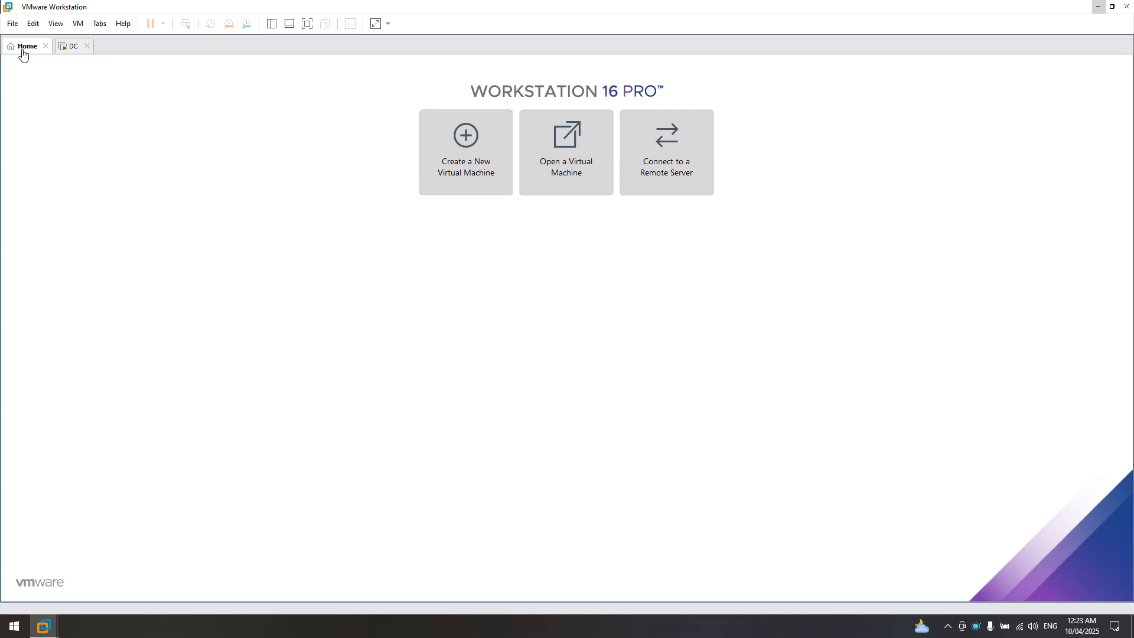
left_click(61, 50)
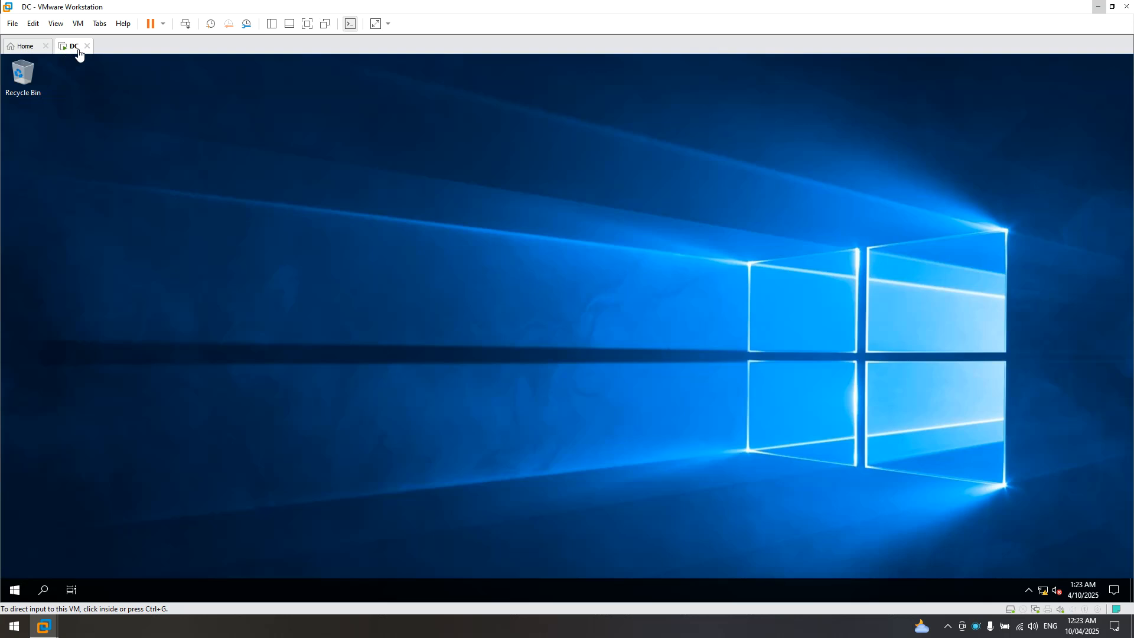
left_click(17, 594)
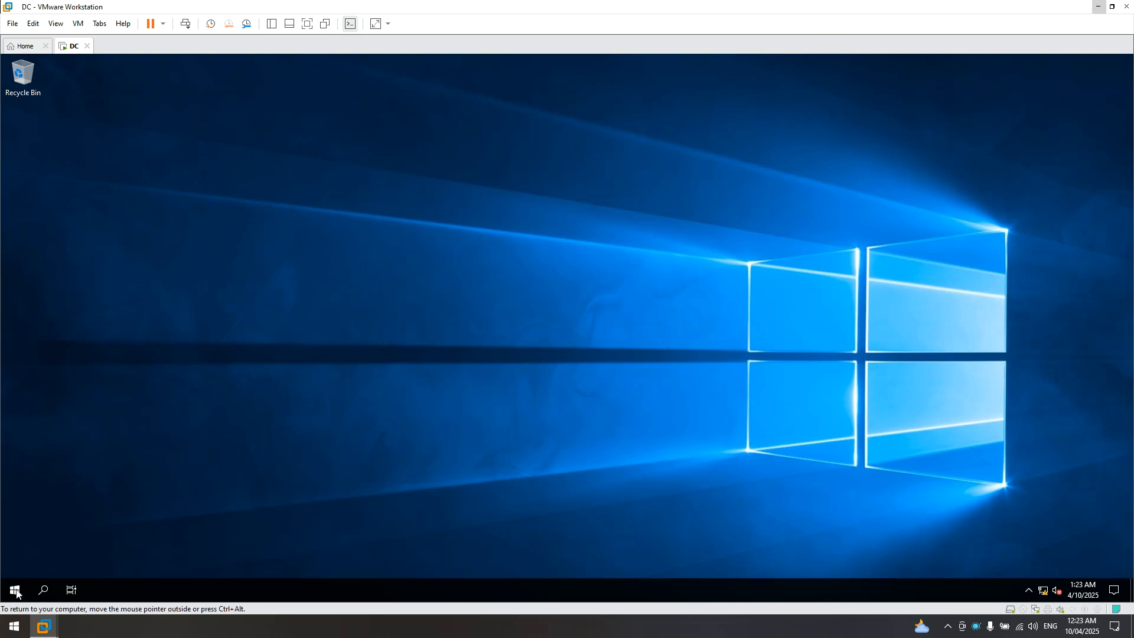
left_click(16, 594)
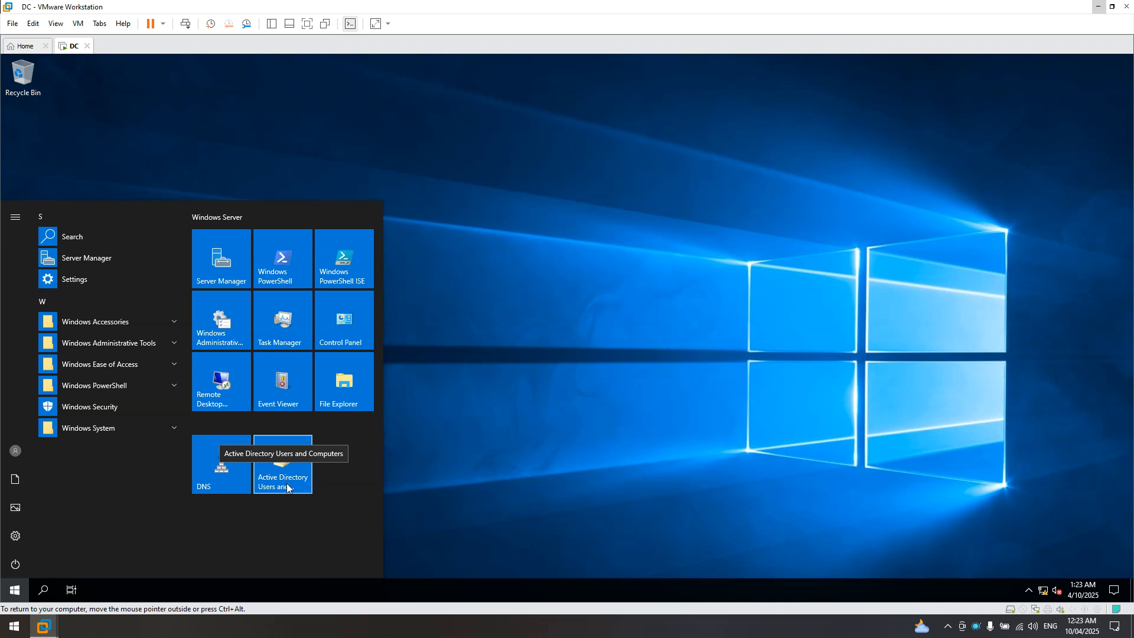
left_click(468, 374)
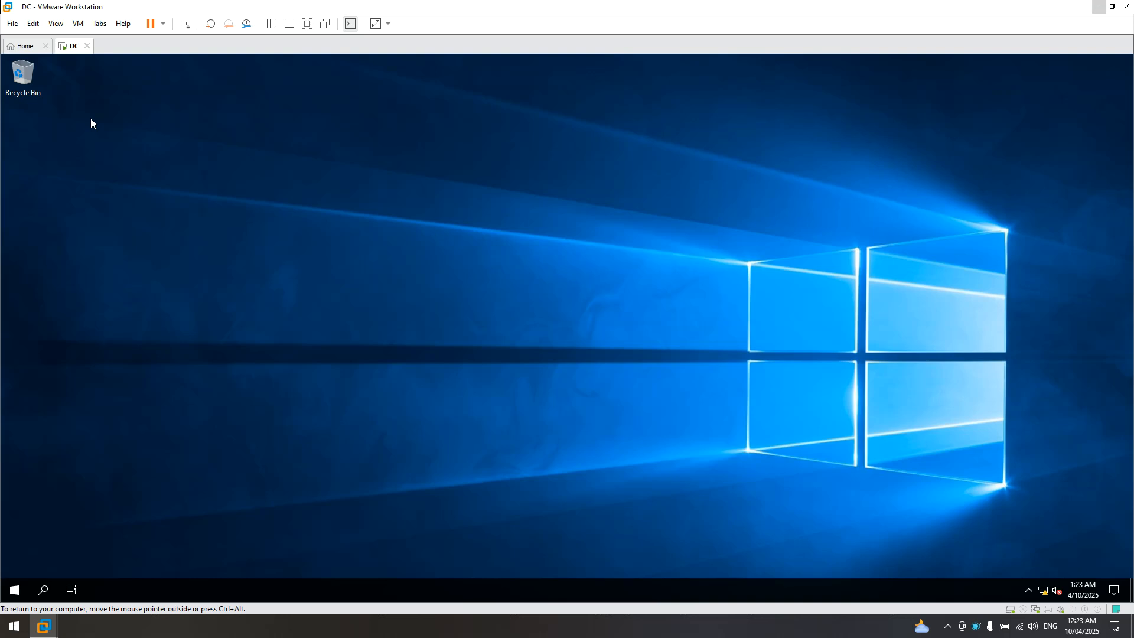
left_click(23, 48)
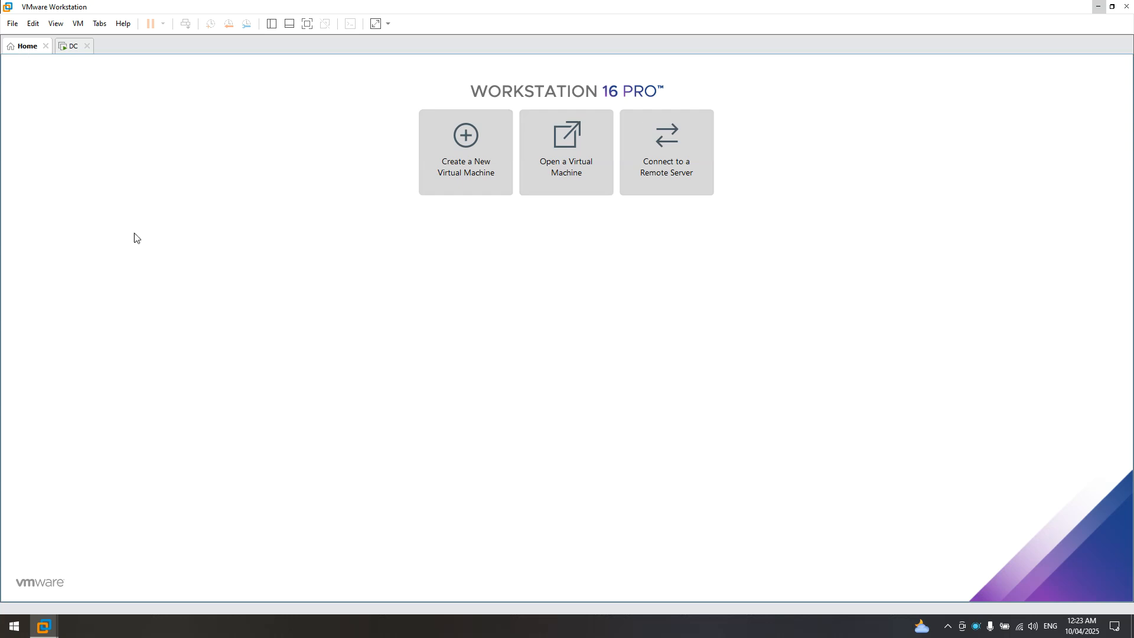
- Start a Typical new virtual machine with the operating system to be installed later
left_click(469, 159)
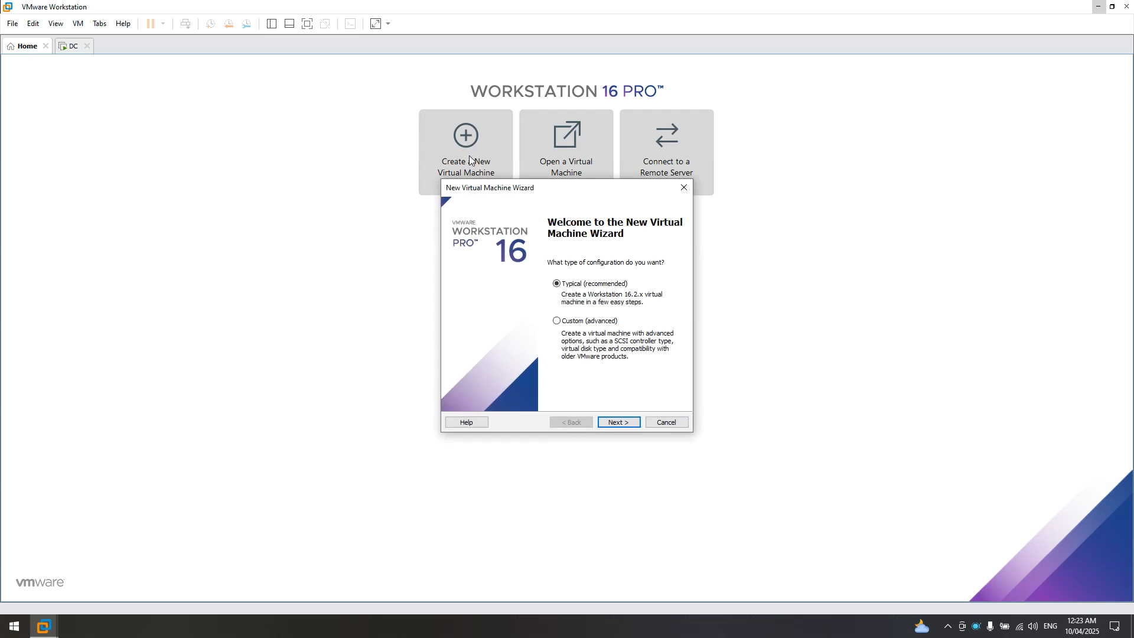
left_click_drag(527, 189, 460, 177)
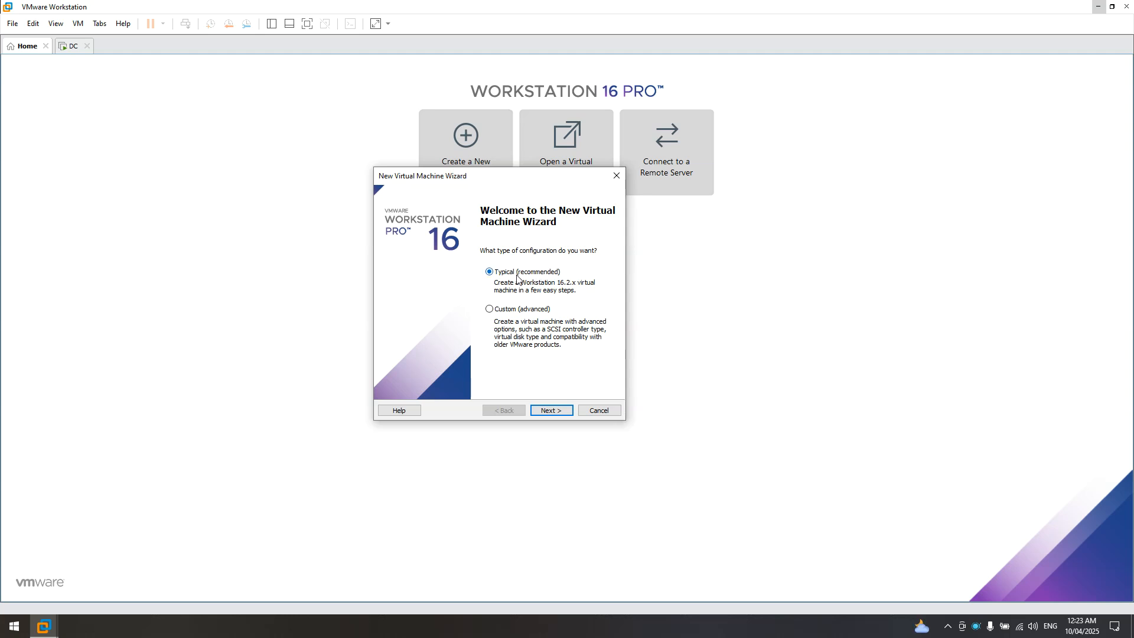
left_click(555, 412)
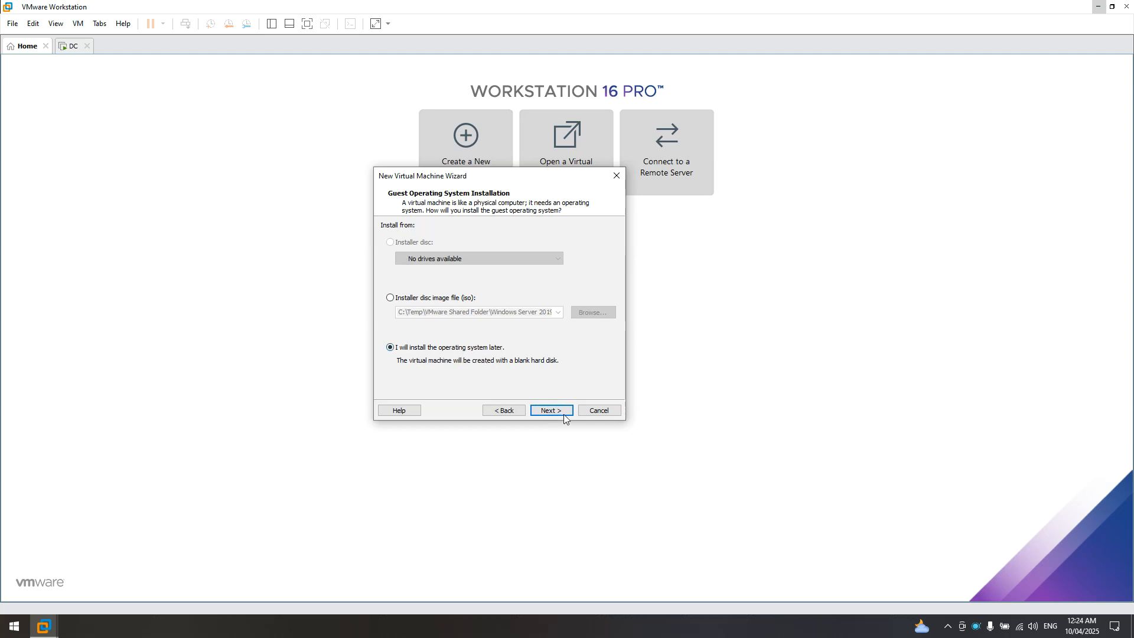
left_click(525, 400)
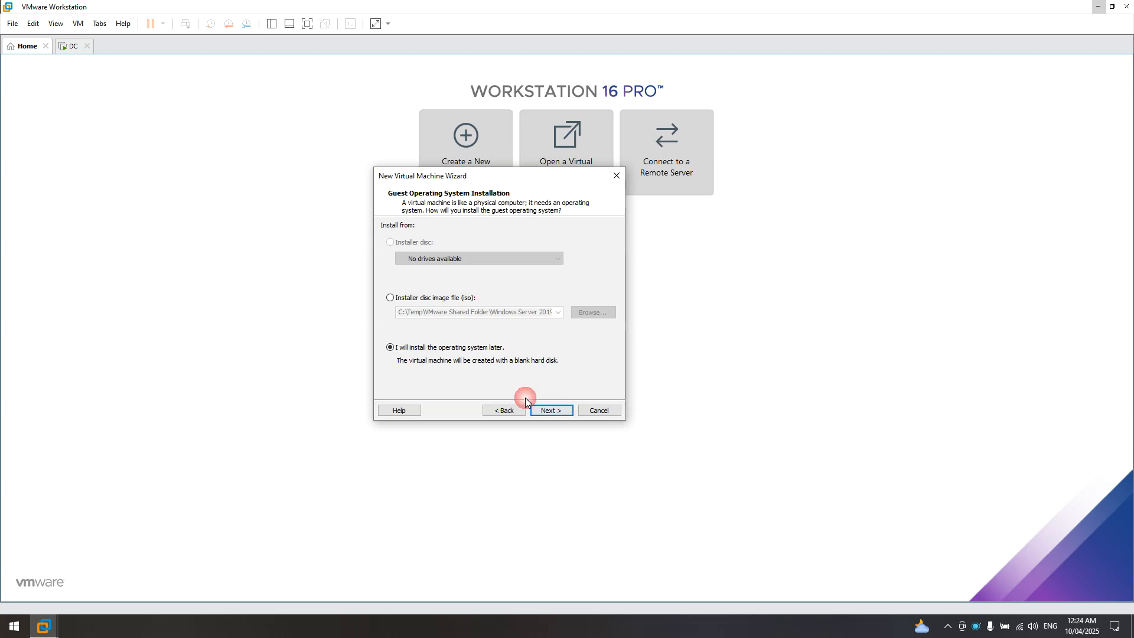
left_click(554, 411)
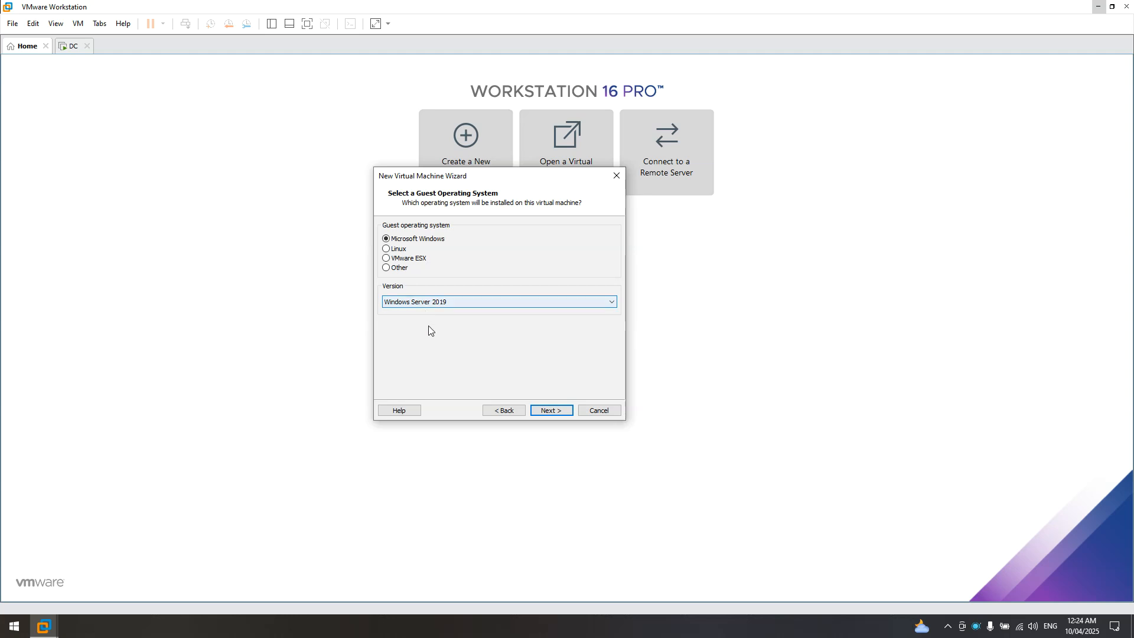
- Choose Microsoft Windows / Windows Server 2019 as the guest operating system
left_click(487, 303)
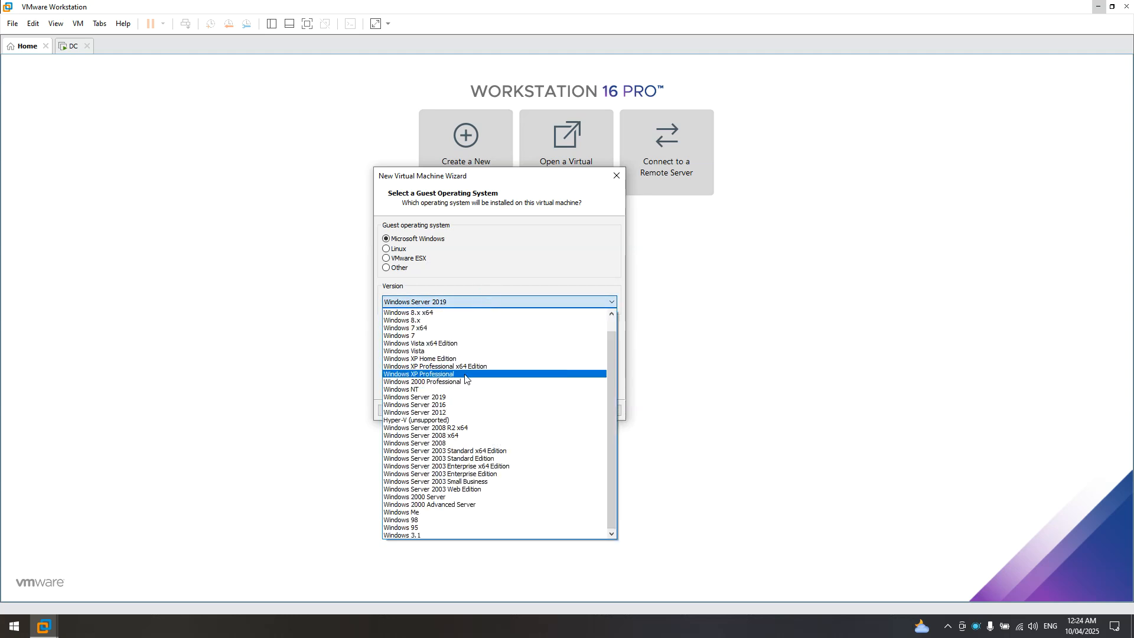
left_click(461, 397)
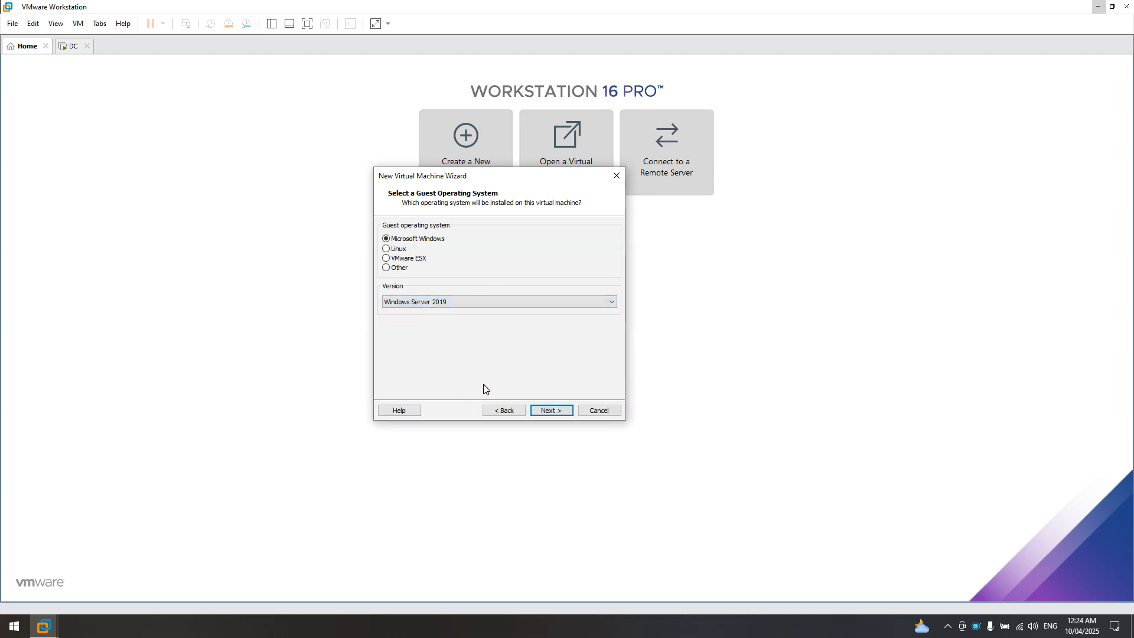
left_click(552, 410)
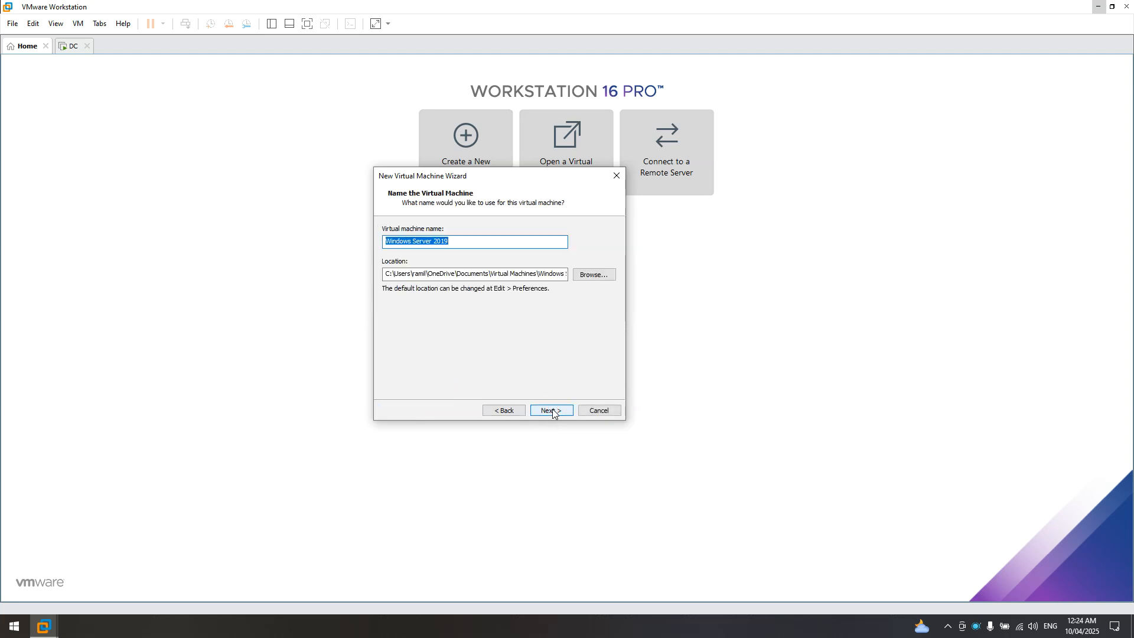
- Browse the folder tree to C:\Temp as a location for the virtual machine
left_click_drag(463, 242, 353, 242)
left_click(471, 248)
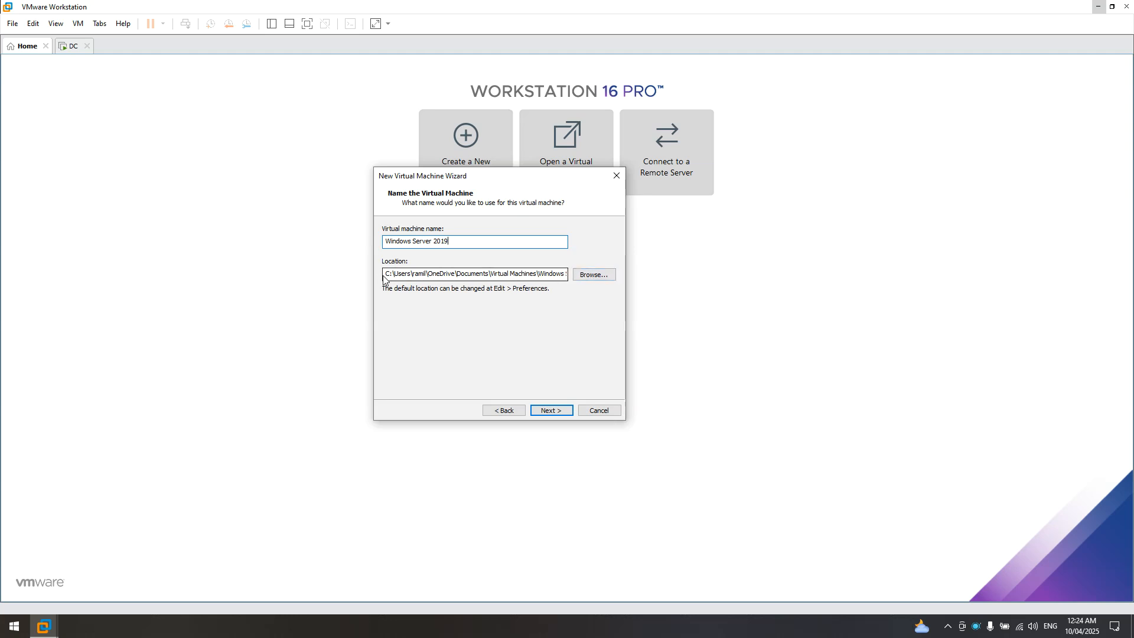
left_click(592, 278)
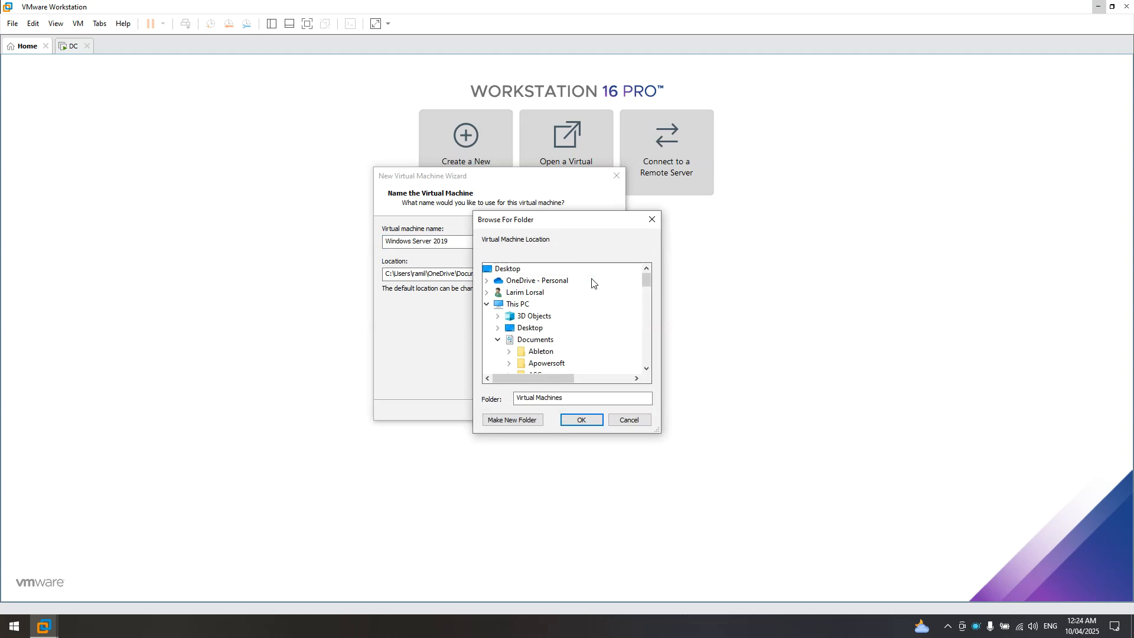
left_click(486, 304)
left_click(486, 305)
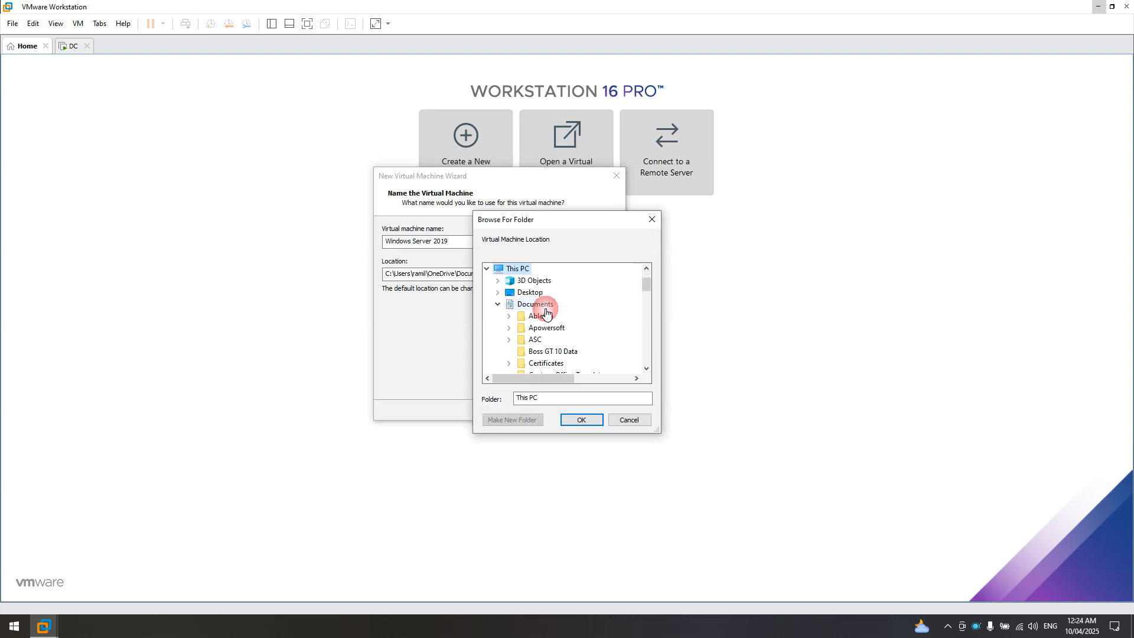
left_click(498, 304)
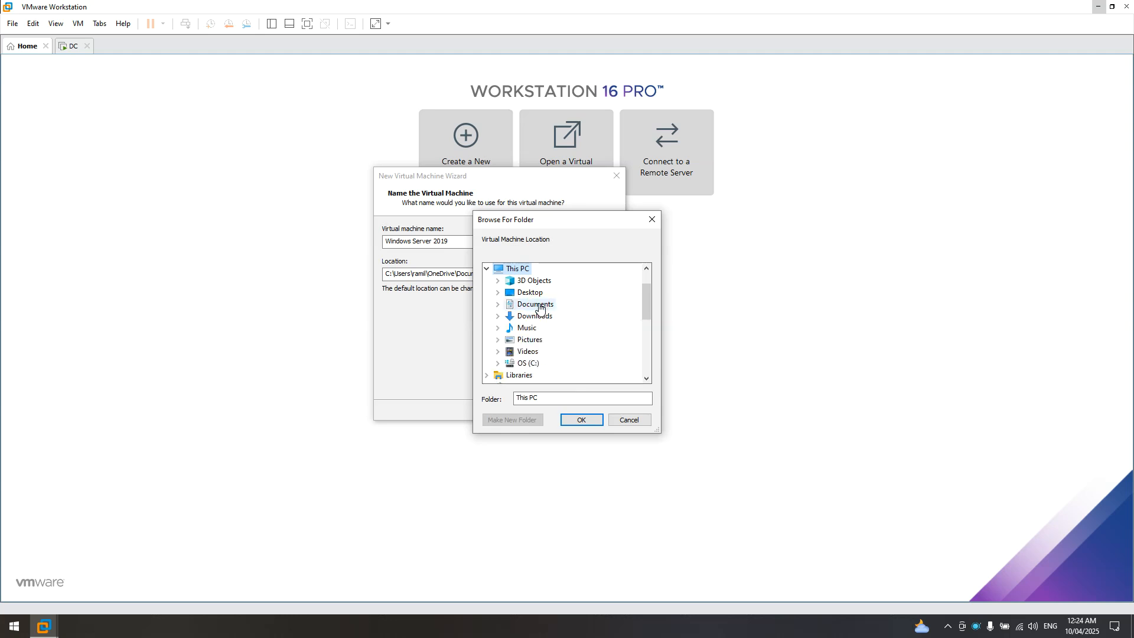
left_click(528, 363)
scroll(574, 332, "down", 2)
left_click(538, 353)
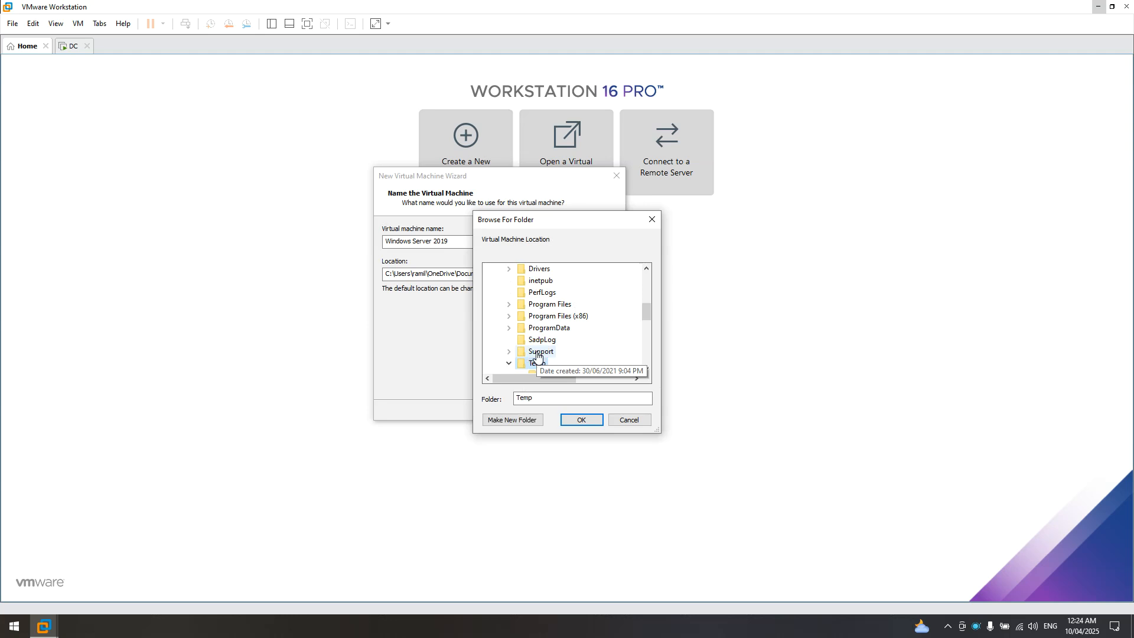
scroll(582, 324, "down", 3)
scroll(582, 324, "up", 1)
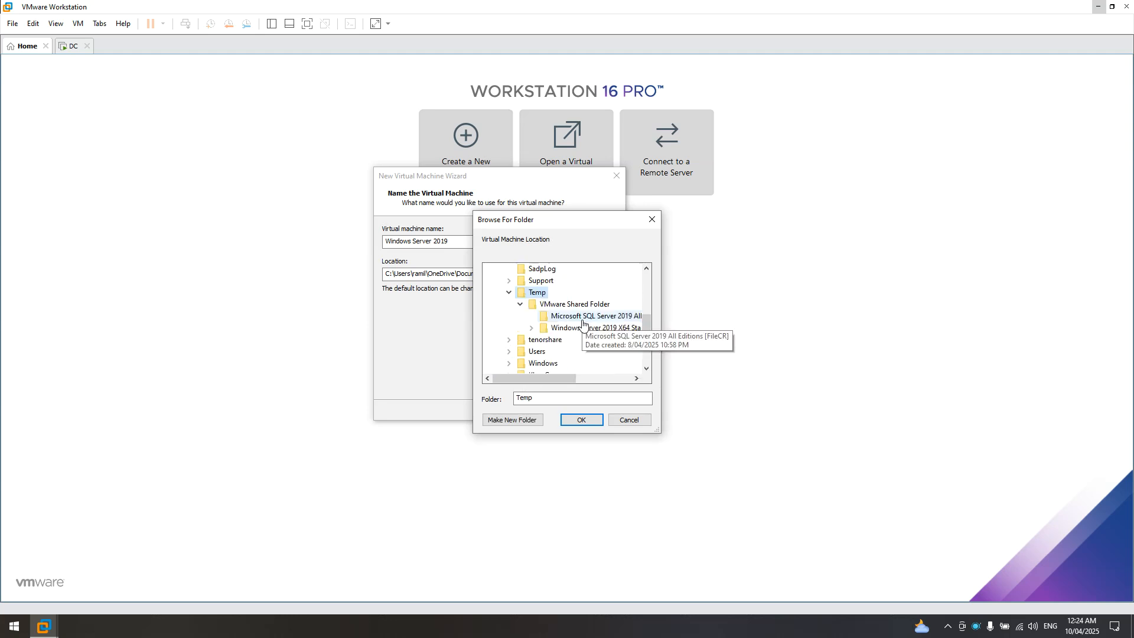
left_click(519, 304)
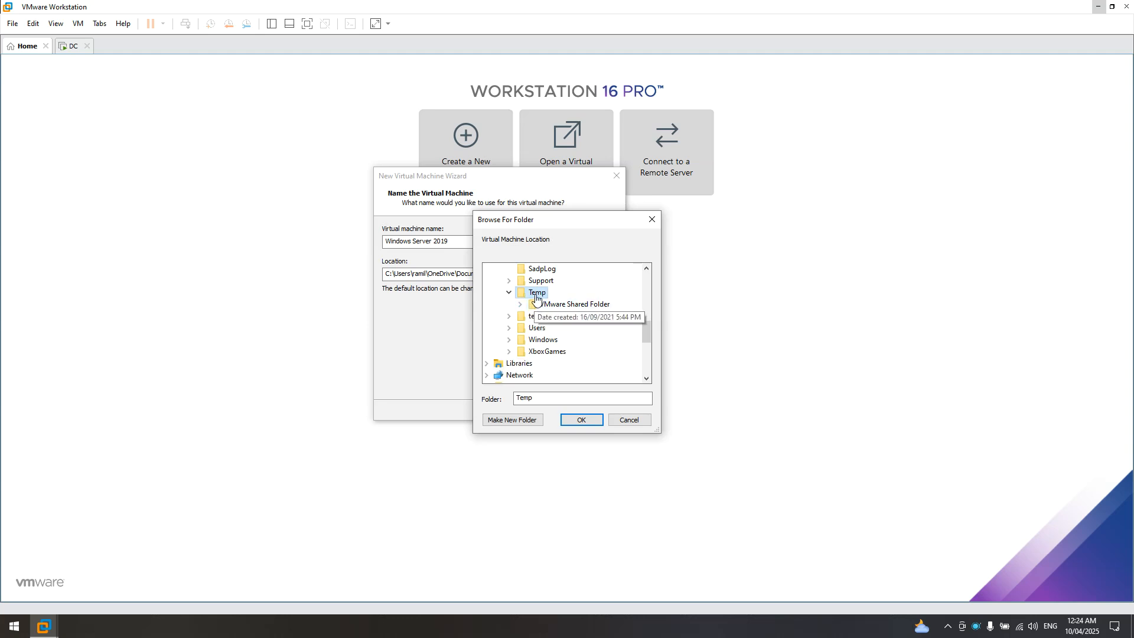
left_click(587, 420)
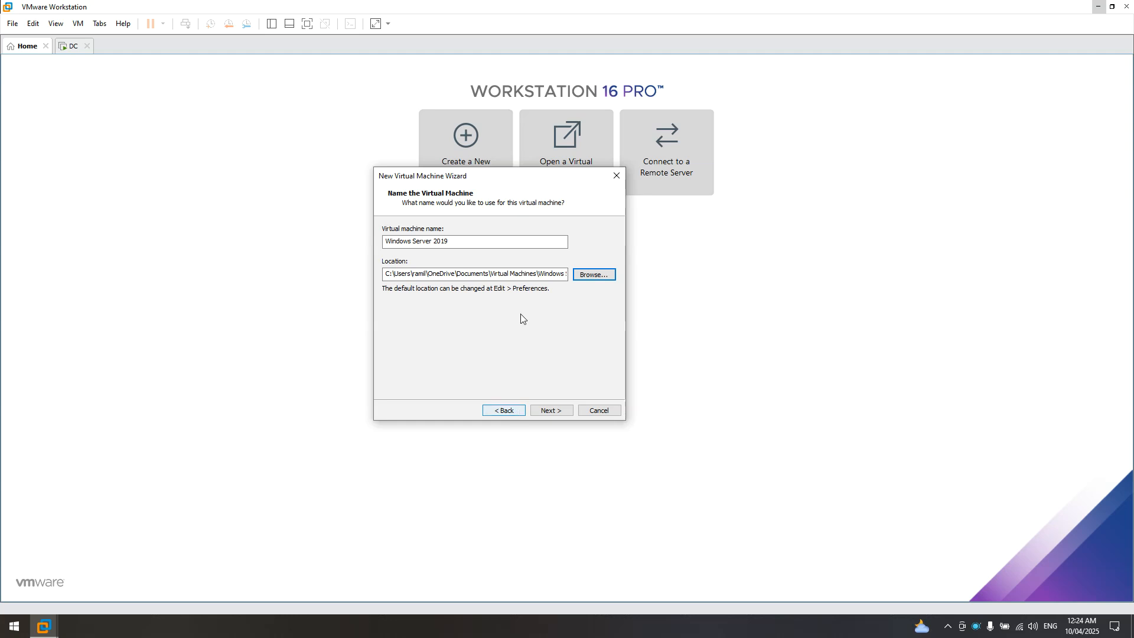
- Return to the naming page and review the virtual machine's location path
left_click(509, 410)
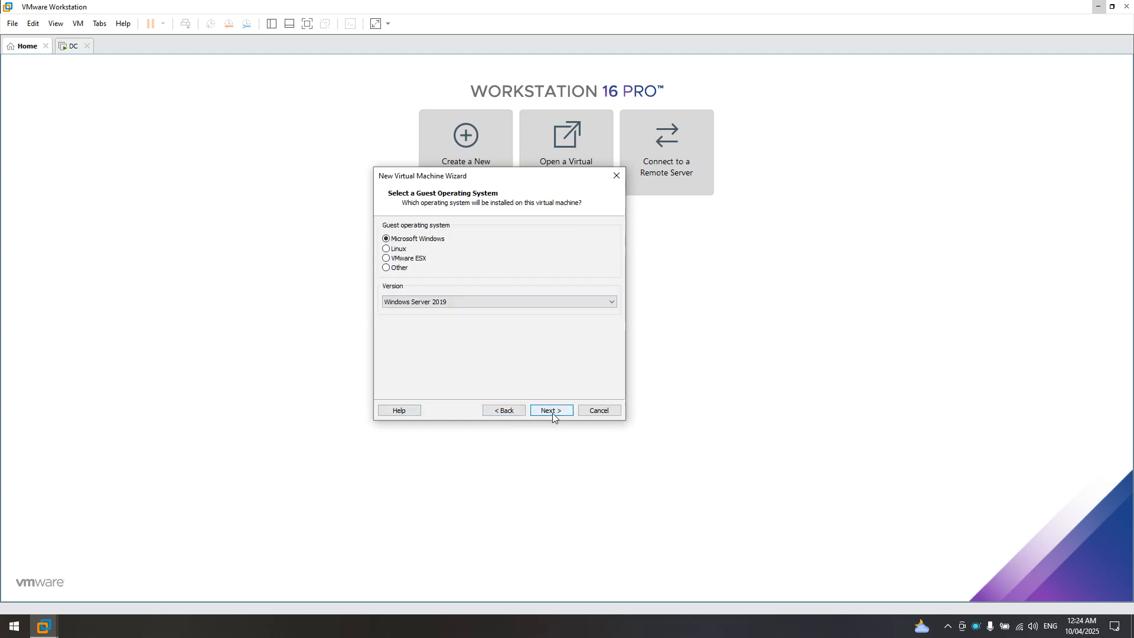
left_click(551, 409)
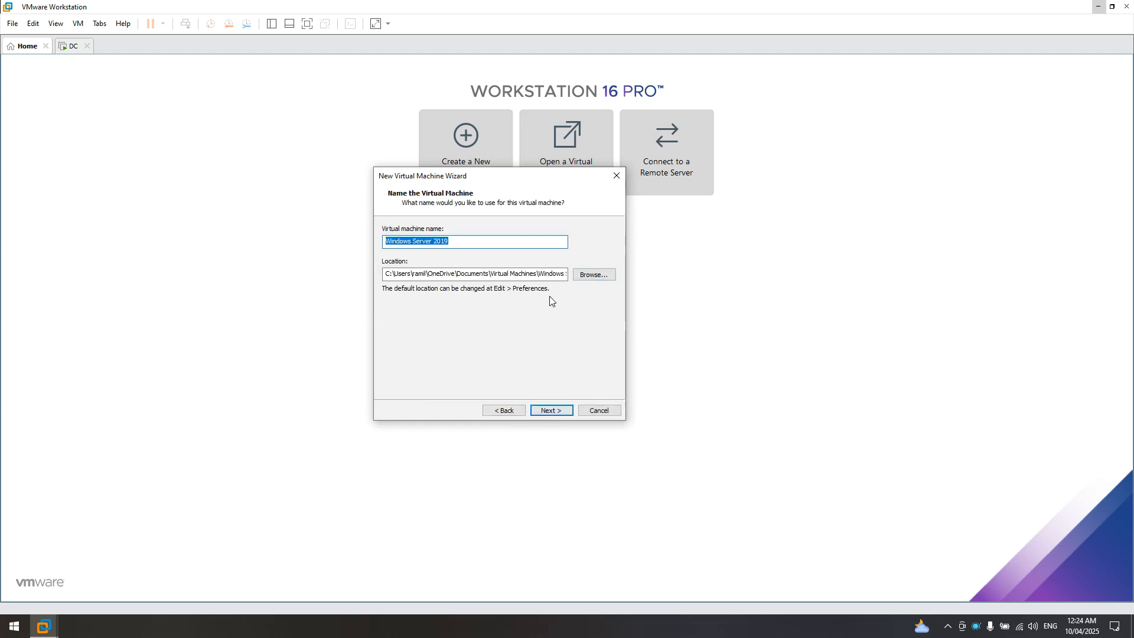
left_click_drag(482, 273, 614, 271)
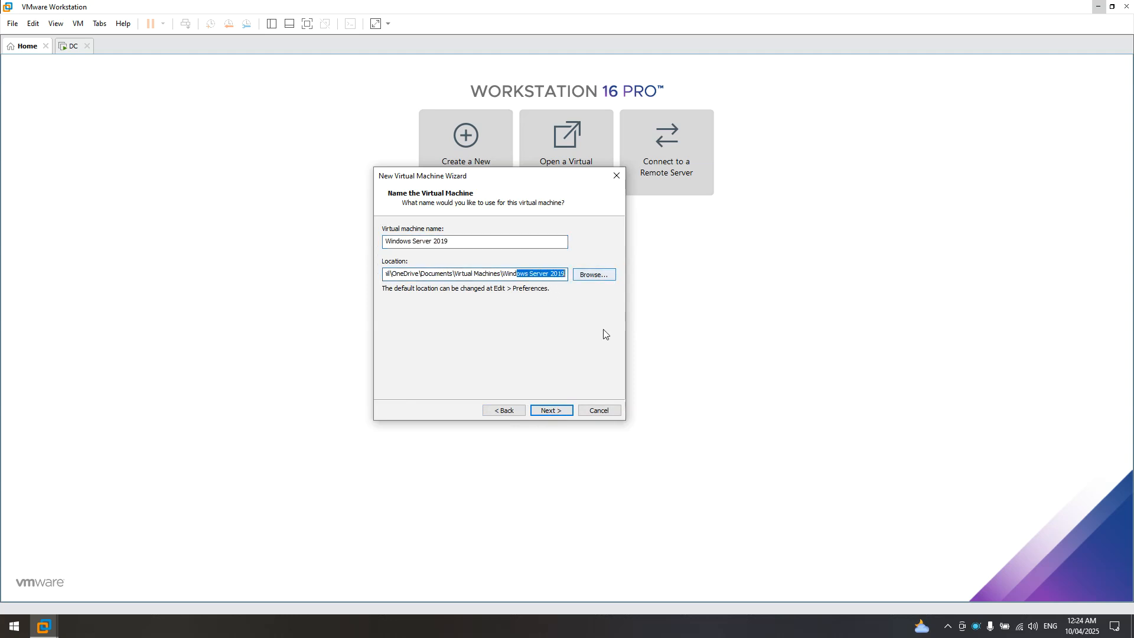
left_click(490, 273)
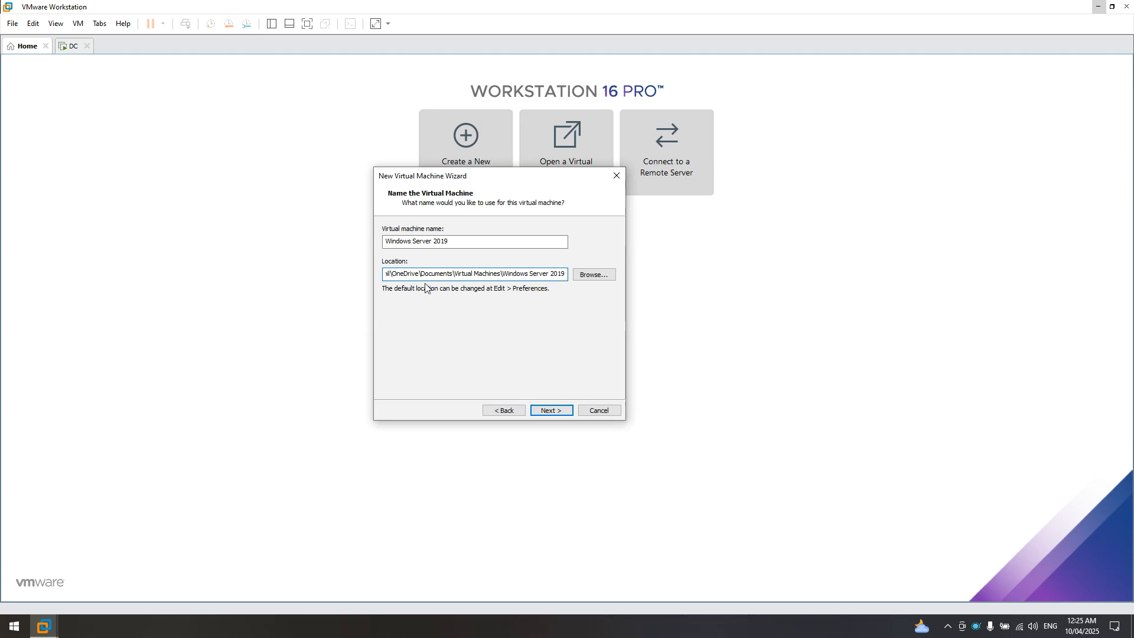
left_click_drag(430, 274, 331, 269)
left_click(476, 273)
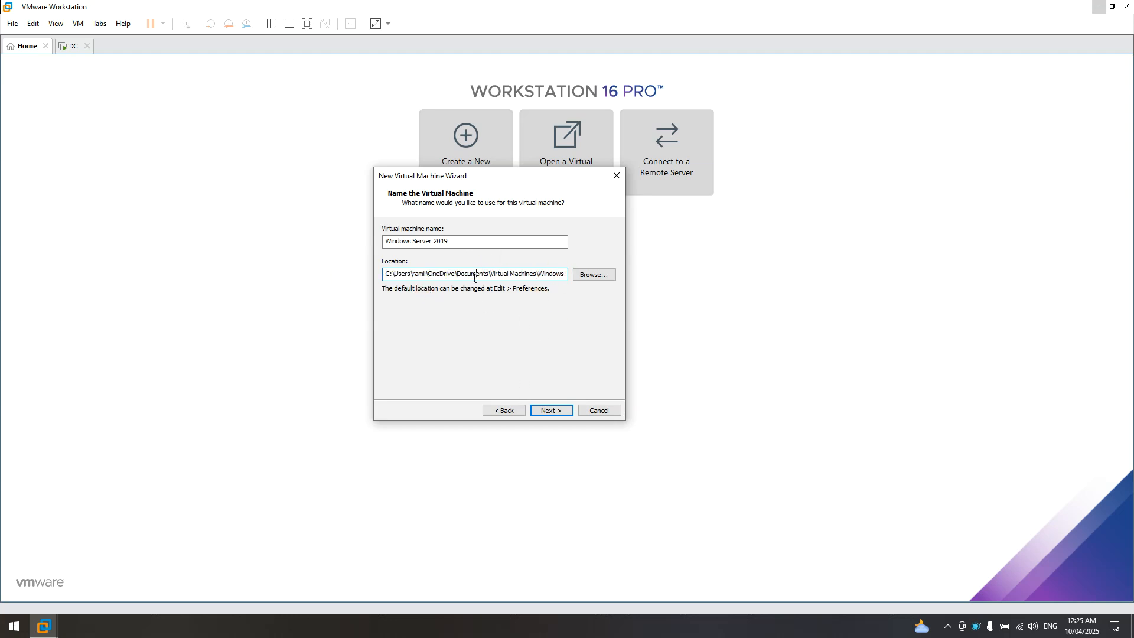
left_click_drag(384, 276, 573, 276)
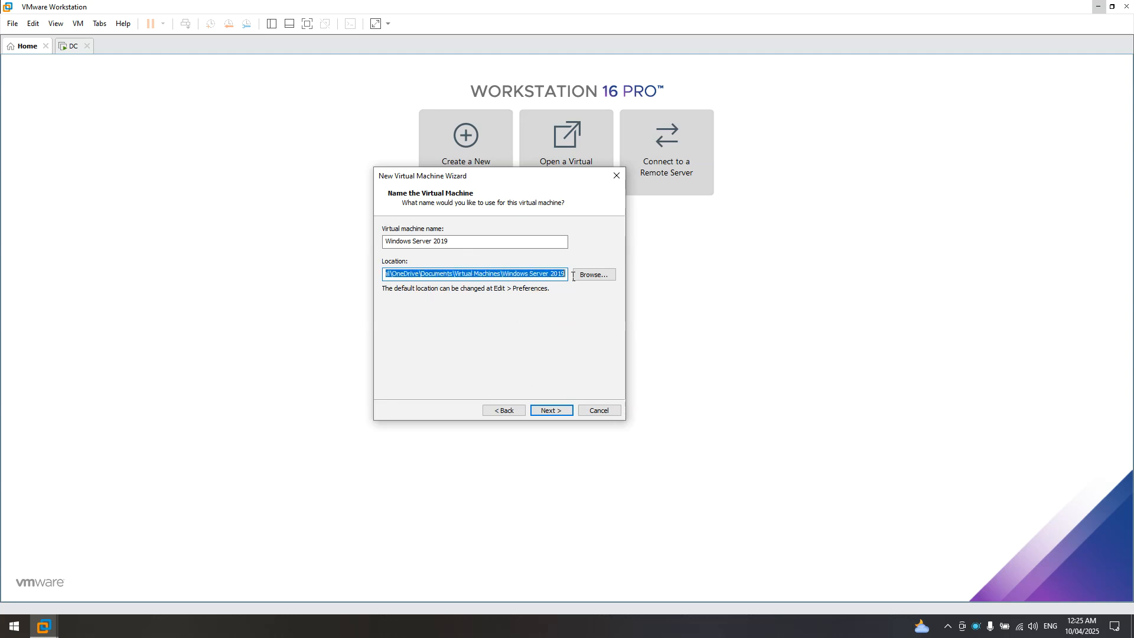
- Keep the name 'Windows Server 2019' and default location, moving on to disk capacity
left_click(454, 242)
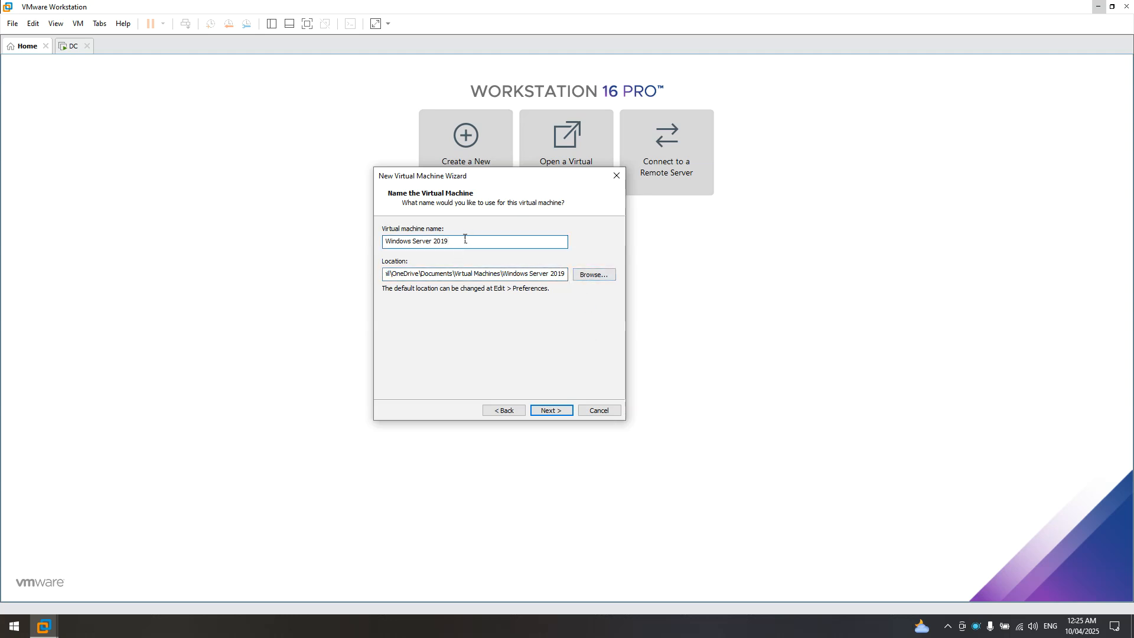
left_click_drag(450, 241, 377, 238)
left_click(445, 261)
left_click(468, 246)
left_click_drag(396, 274, 369, 283)
left_click(400, 314)
left_click(472, 311)
left_click(479, 277)
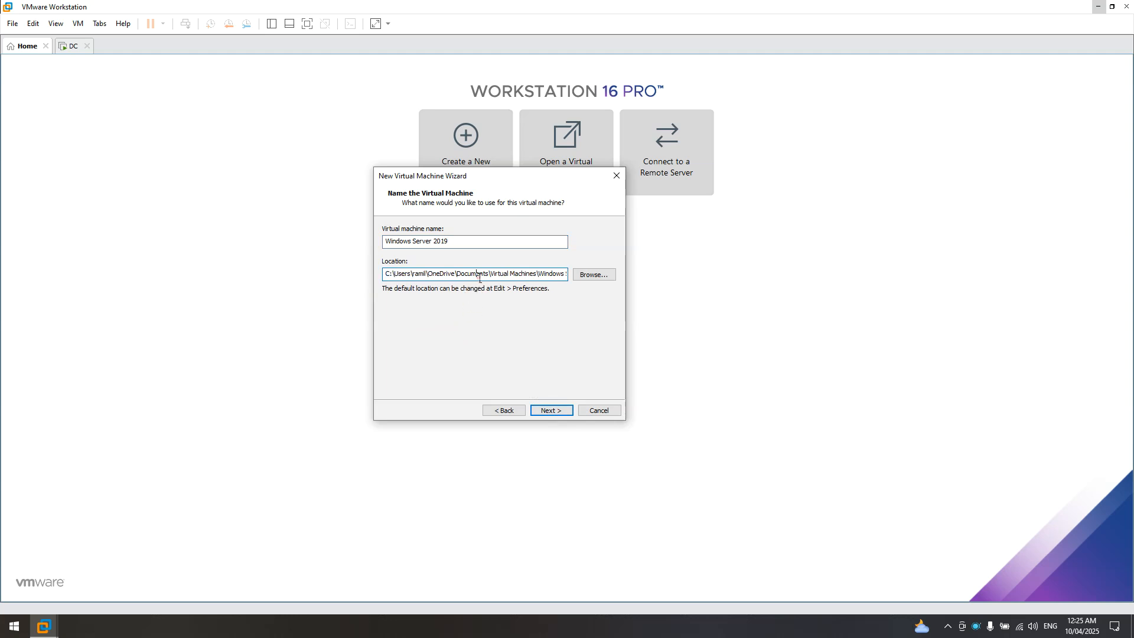
left_click(555, 411)
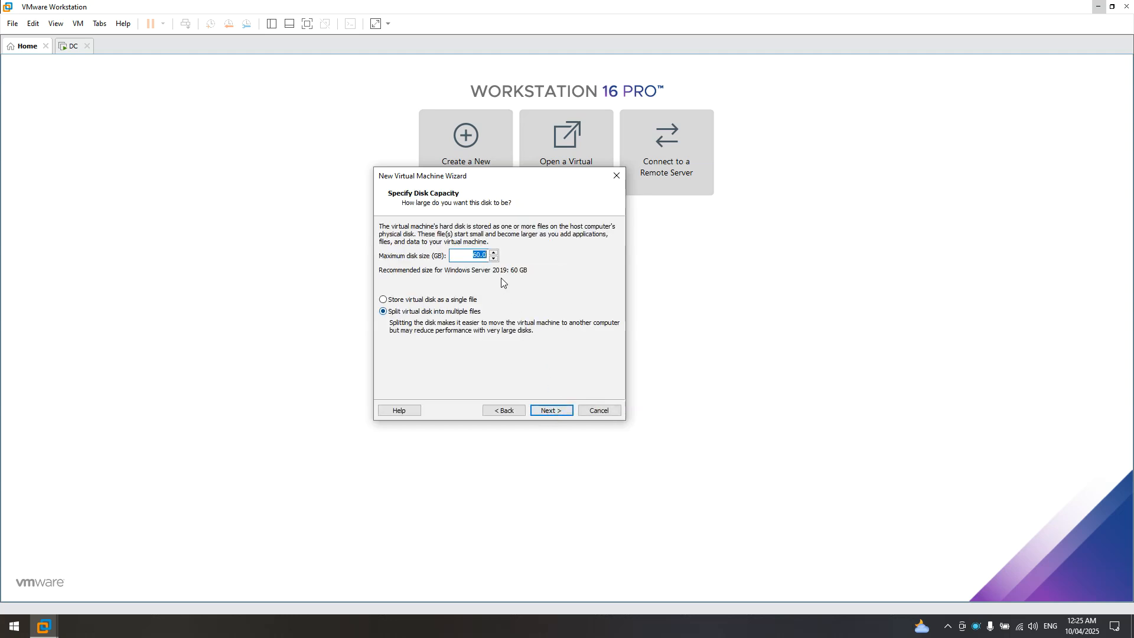
- Set a 25 GB maximum disk stored as a single file and finish creating the VM
left_click(477, 258)
left_click_drag(472, 255, 507, 254)
left_click(395, 303)
left_click(406, 312)
left_click(394, 303)
left_click(551, 409)
left_click(558, 409)
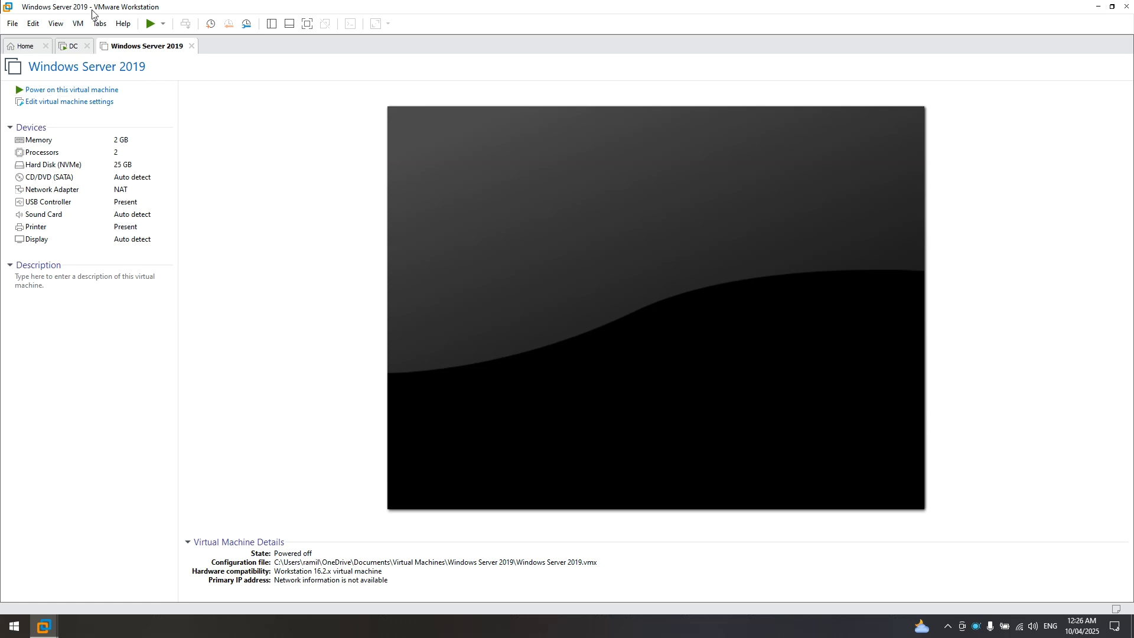
- In the VM's settings, set the CD/DVD (SATA) drive to use an ISO image file
right_click(164, 50)
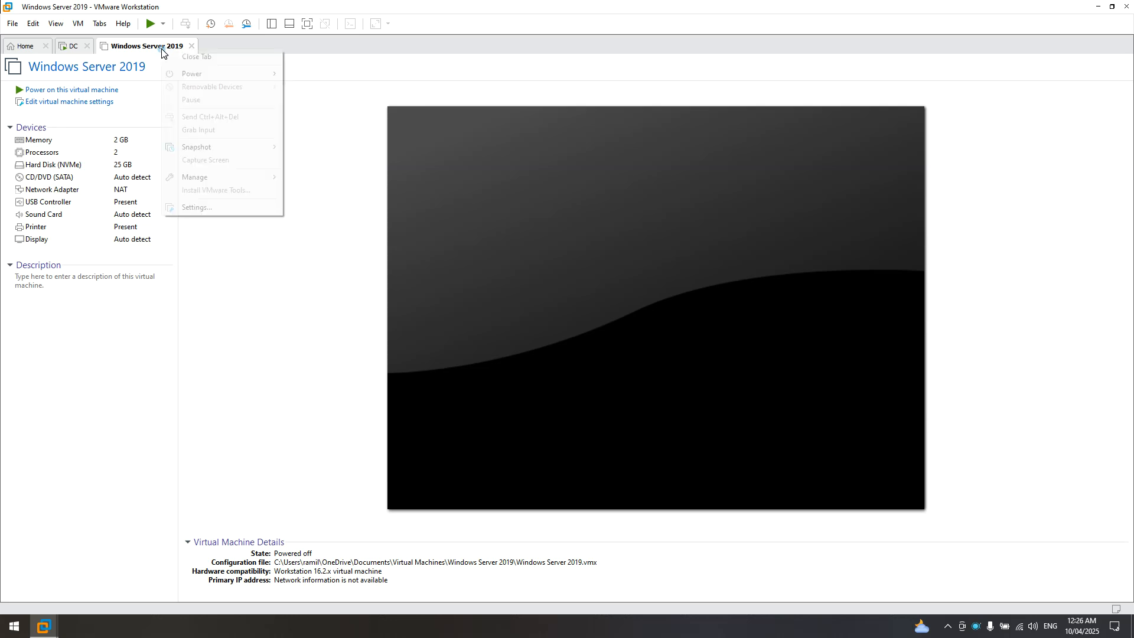
left_click(181, 207)
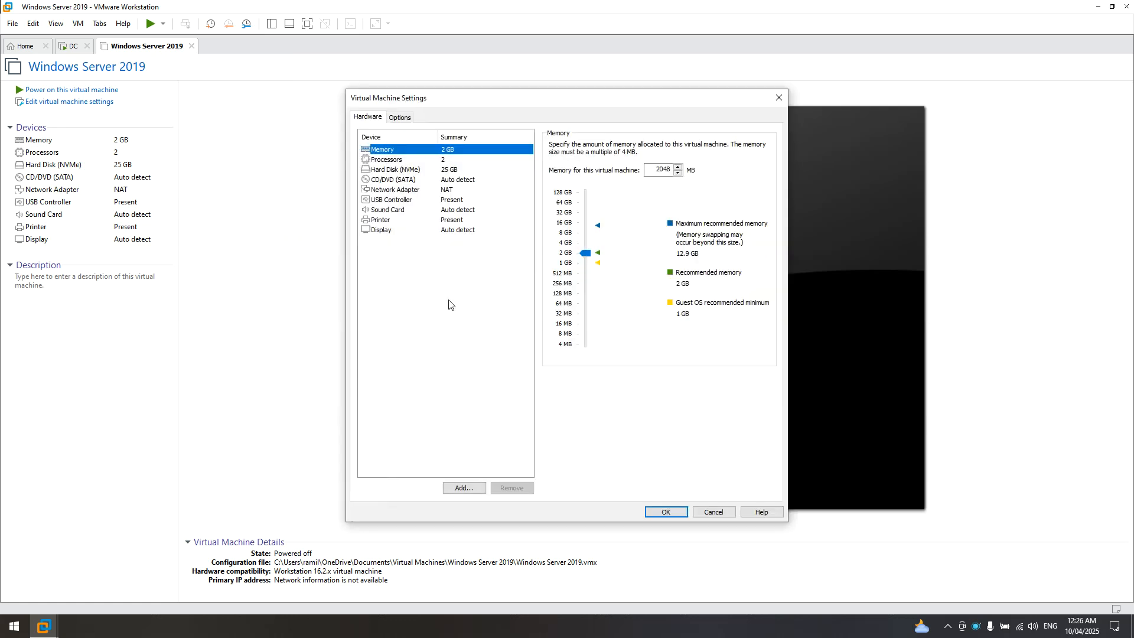
left_click(390, 180)
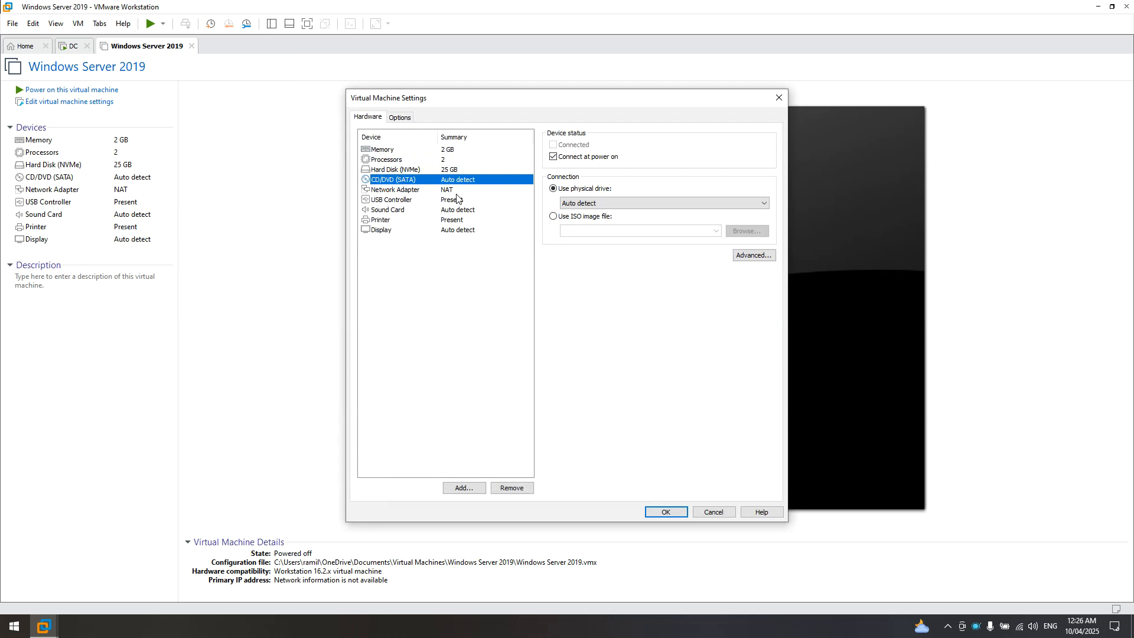
left_click(563, 220)
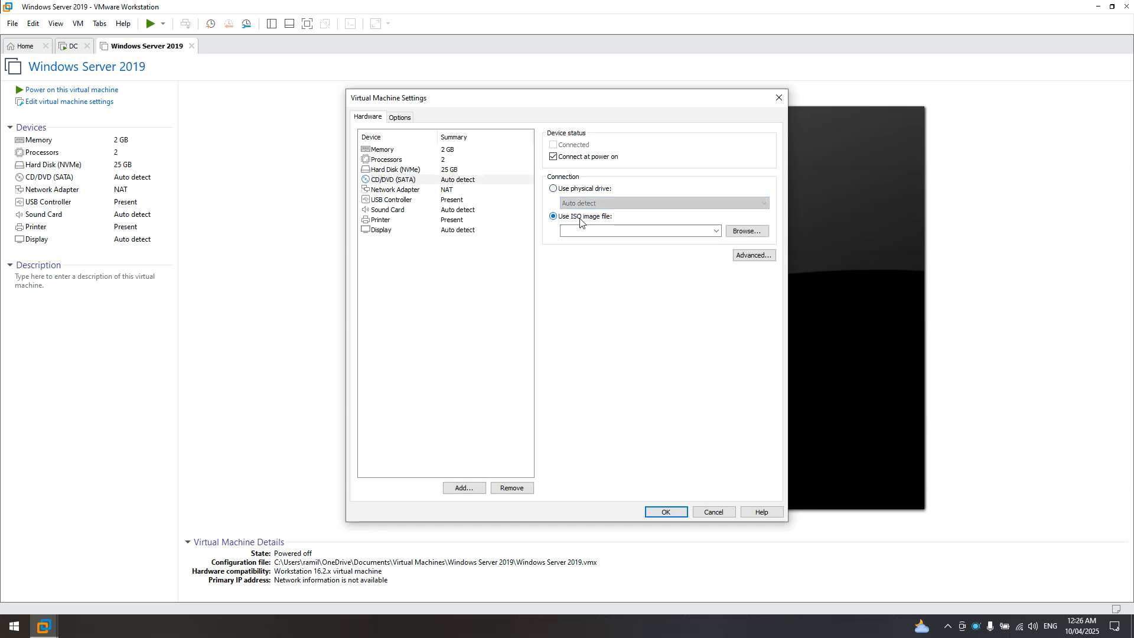
- Attach the Windows Server 2019 evaluation ISO from C:\Temp\VMware Shared Folder and save
left_click(746, 234)
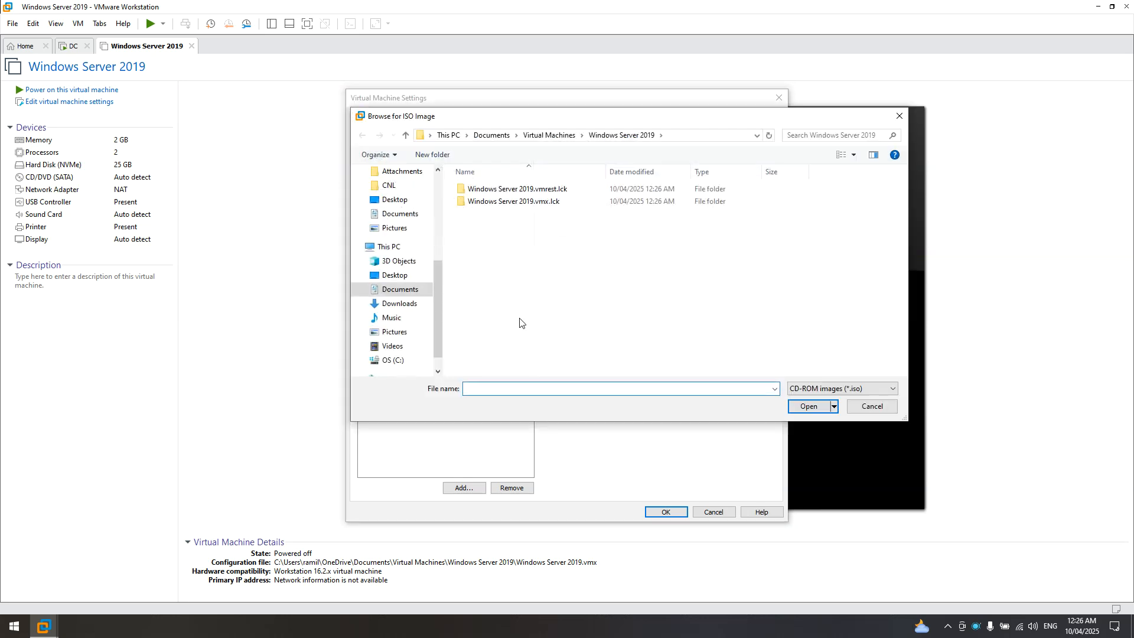
left_click(392, 359)
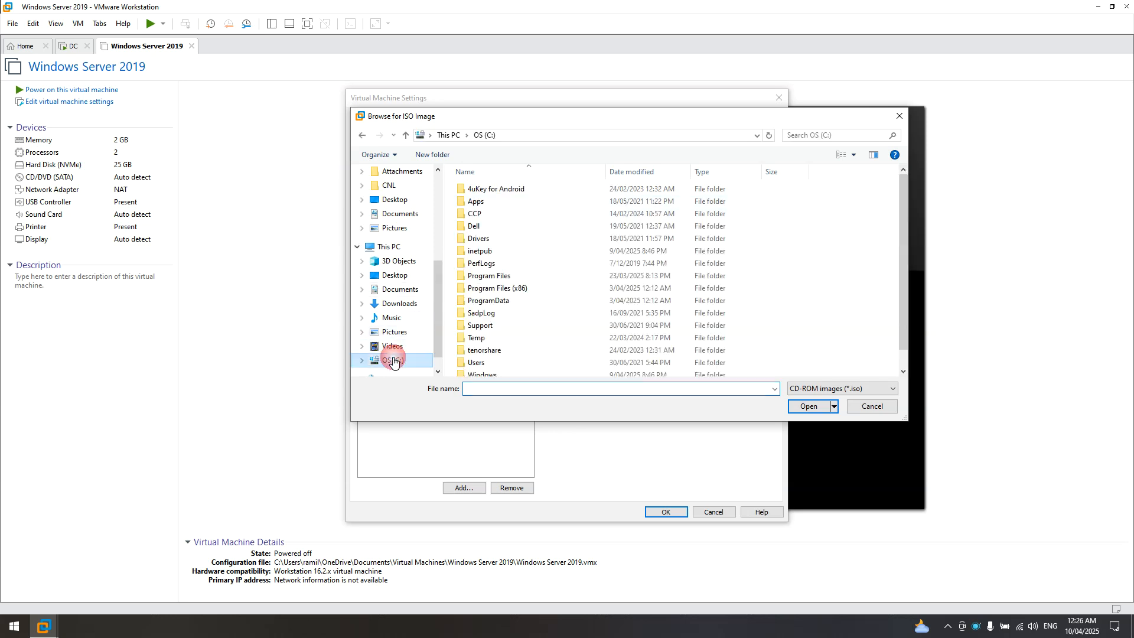
scroll(599, 260, "down", 1)
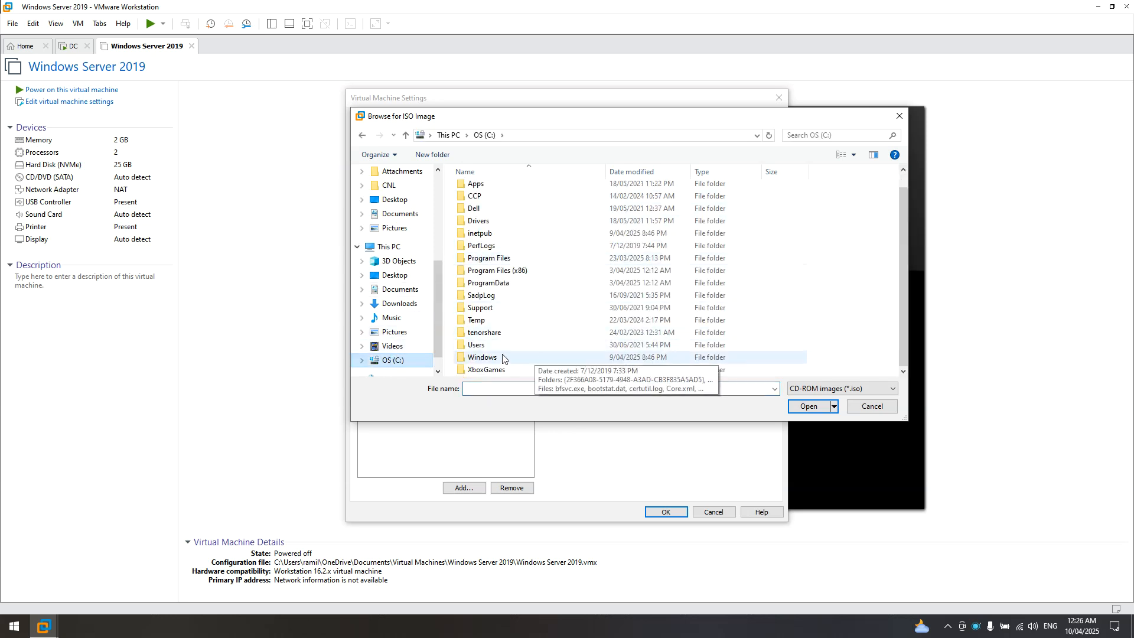
double_click(476, 320)
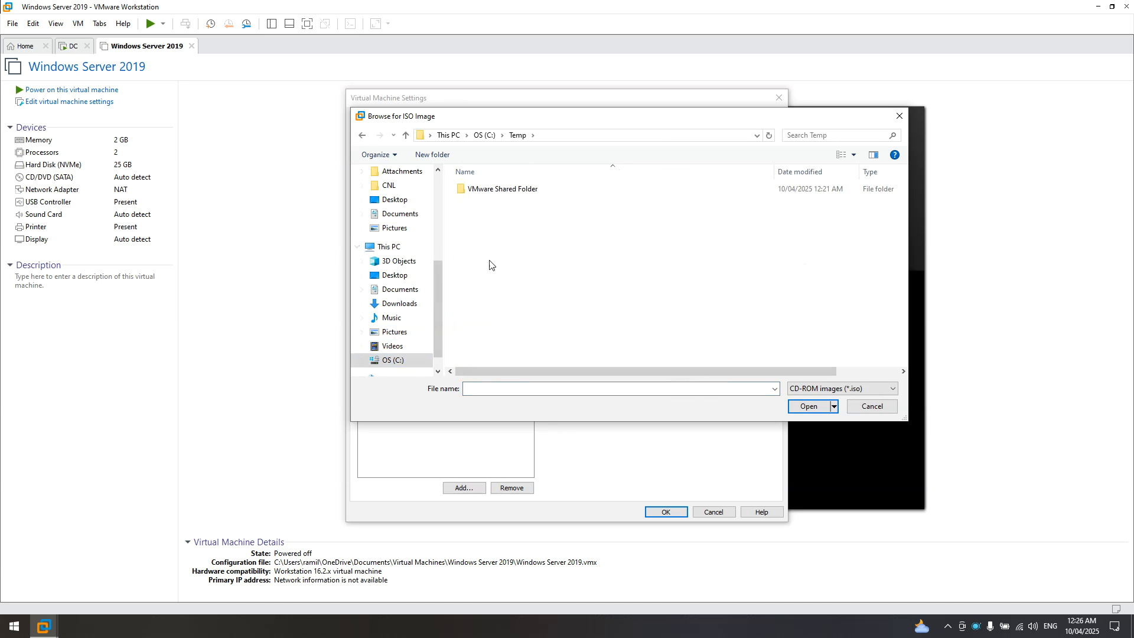
double_click(477, 189)
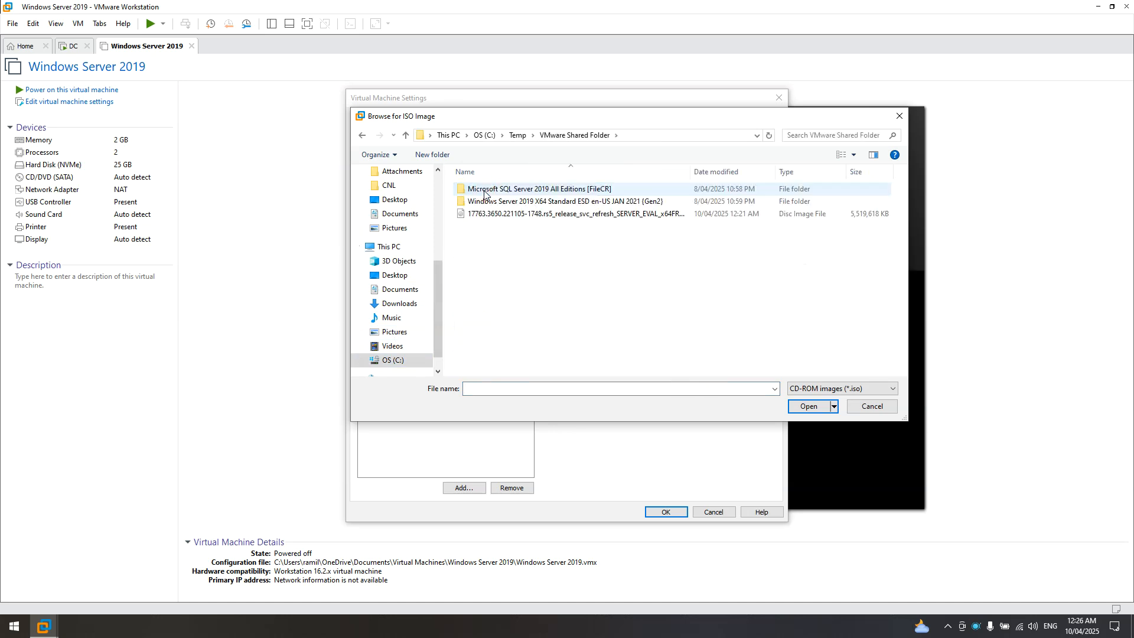
left_click(499, 213)
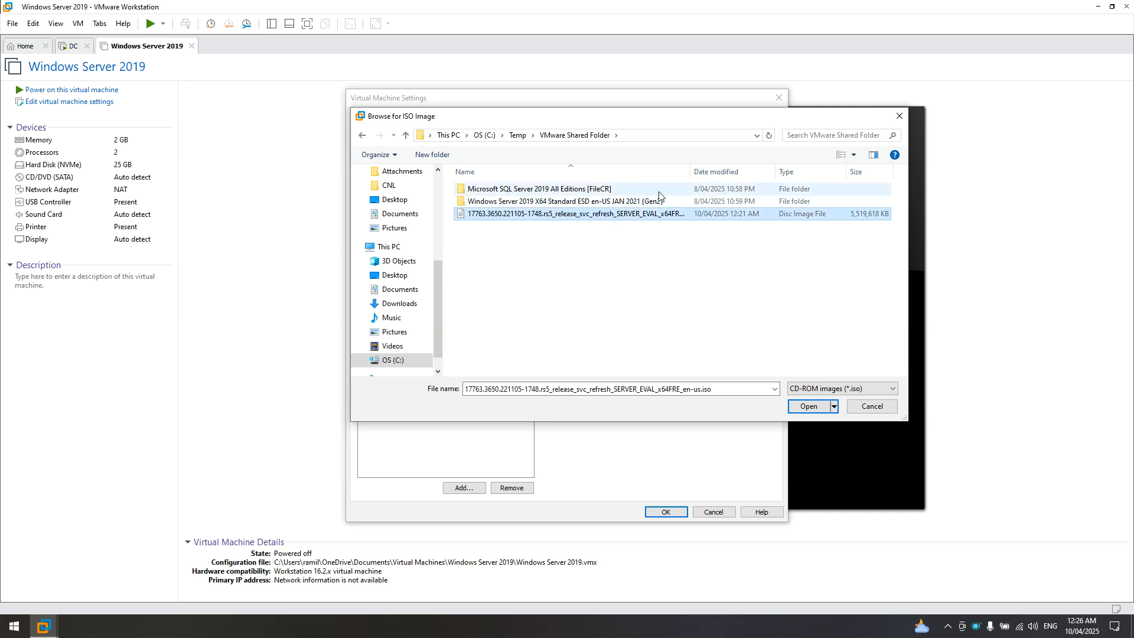
left_click_drag(695, 173, 748, 173)
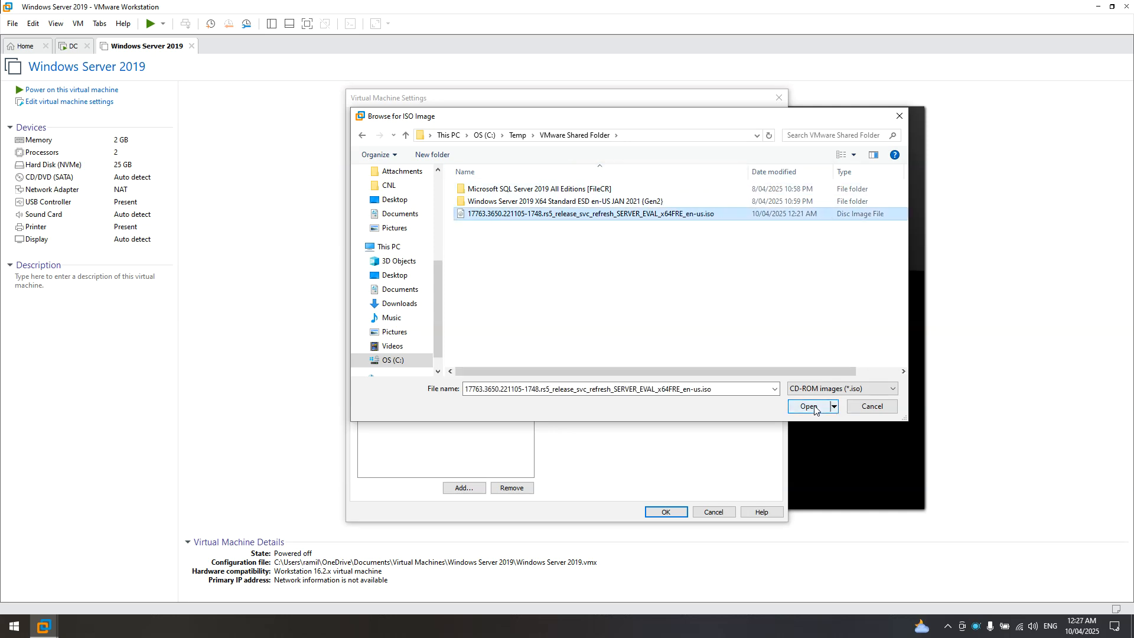
left_click(813, 406)
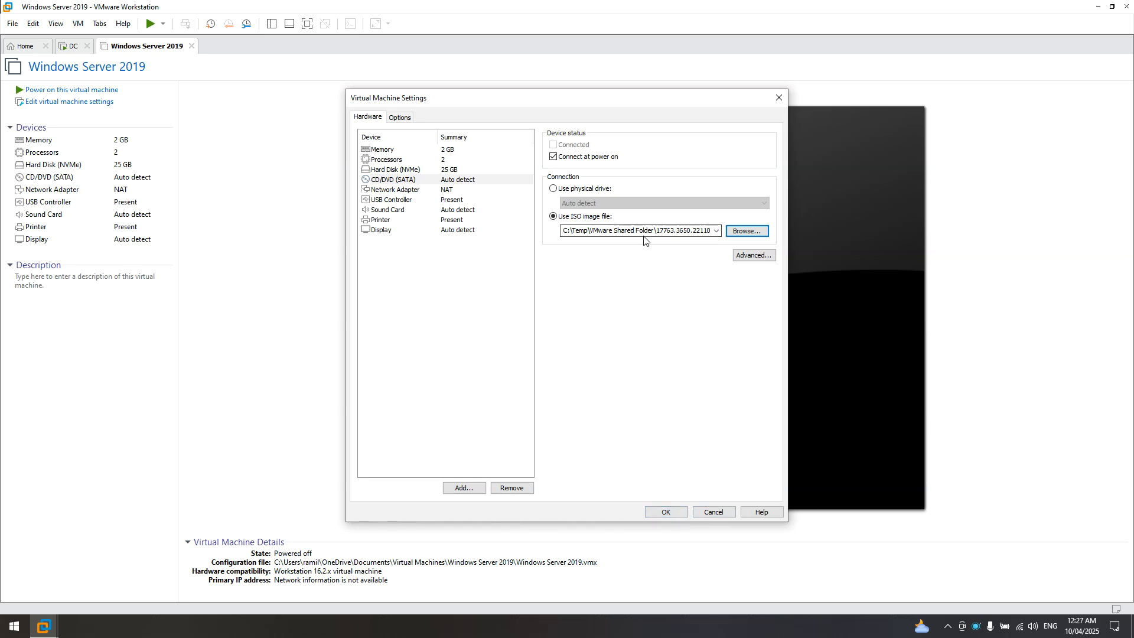
left_click(666, 513)
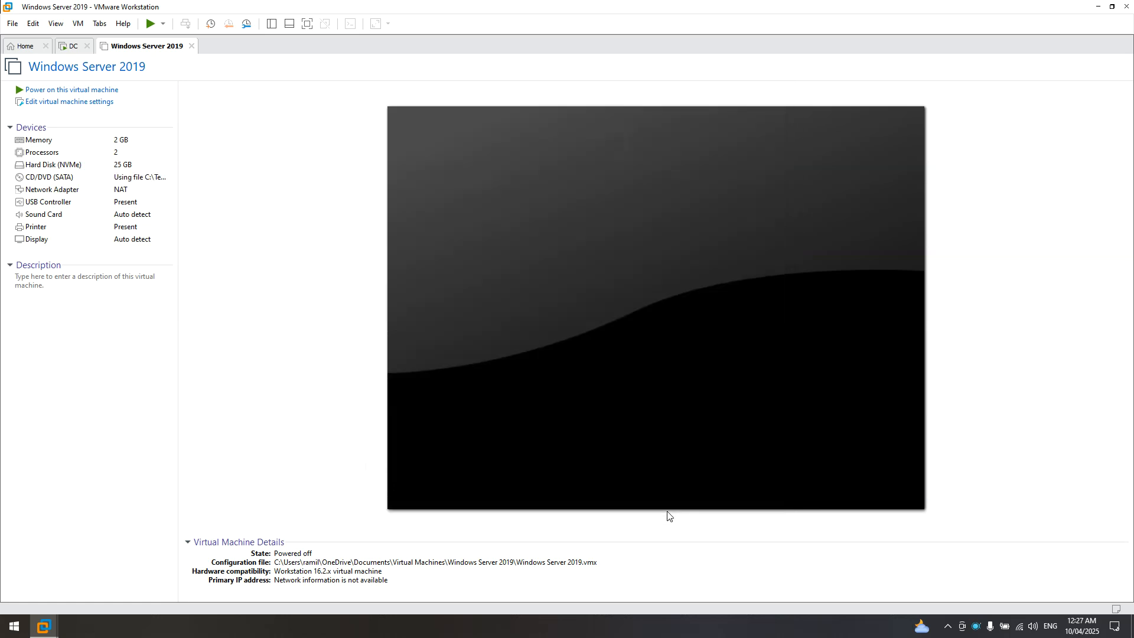
- Power on the Windows Server 2019 VM and boot it from the installation disc
left_click(78, 91)
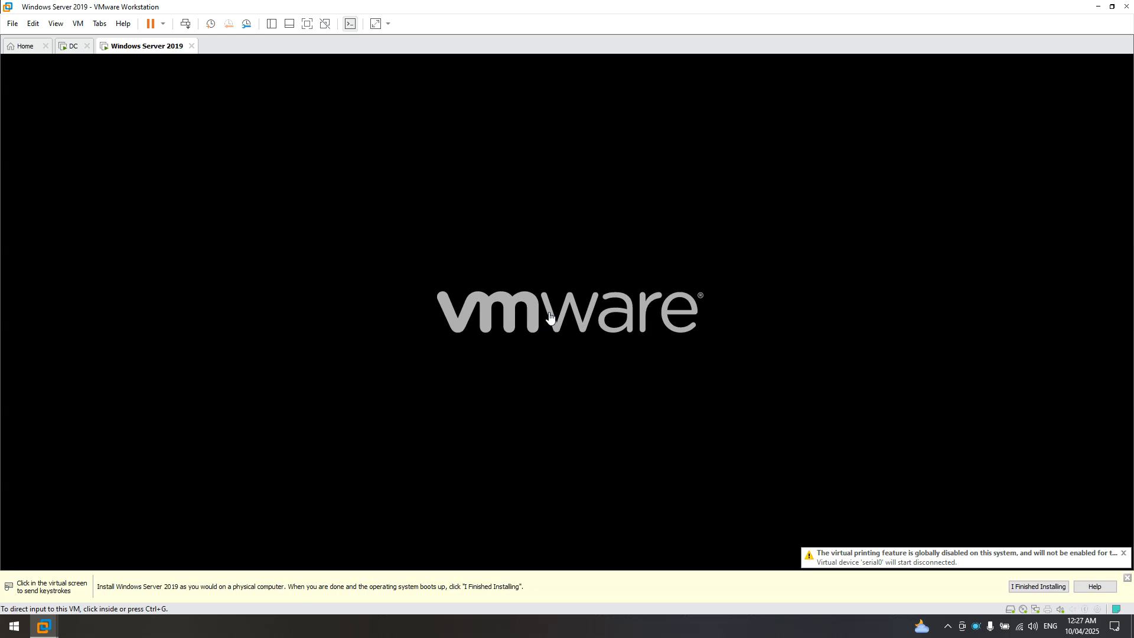
left_click(516, 252)
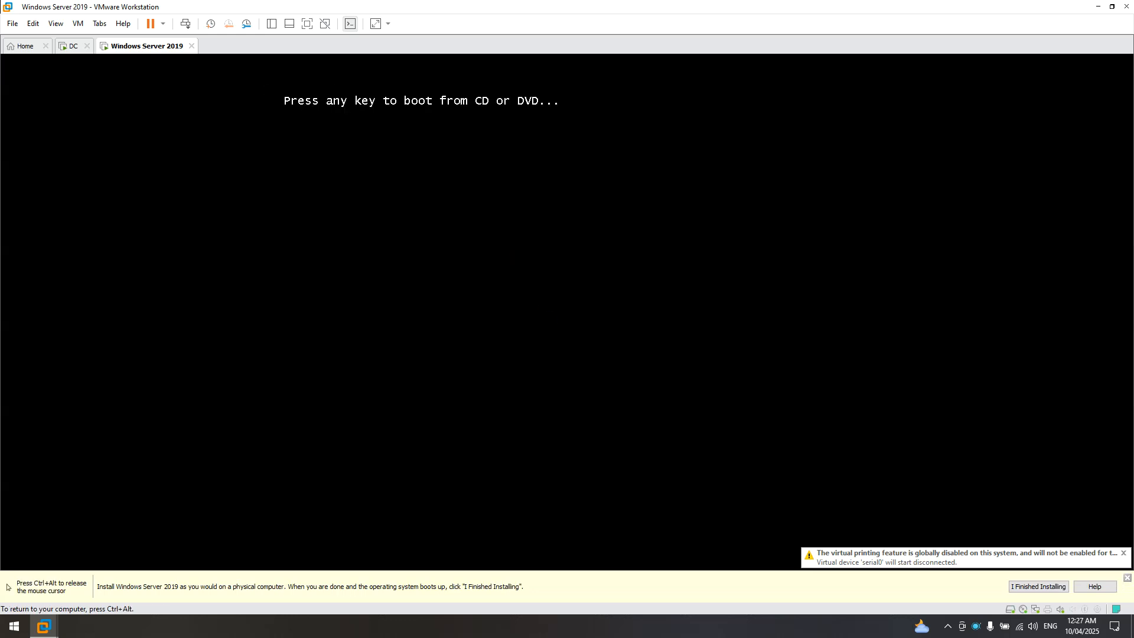
key("Return")
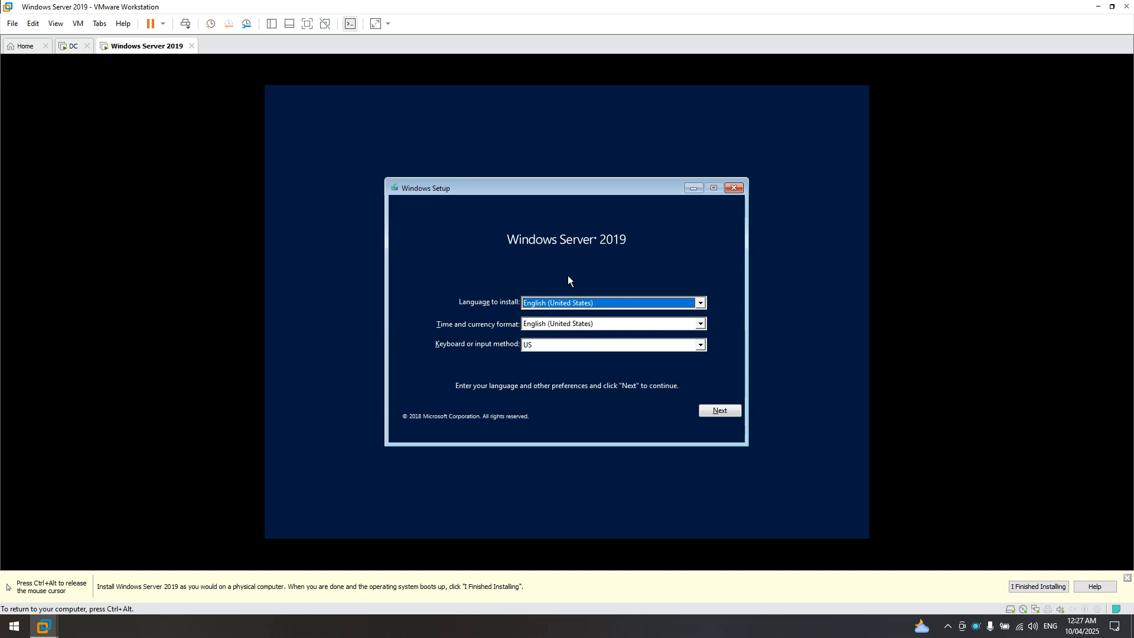
- Start Windows Setup with default language settings and pick Standard Evaluation (Desktop Experience)
left_click(733, 409)
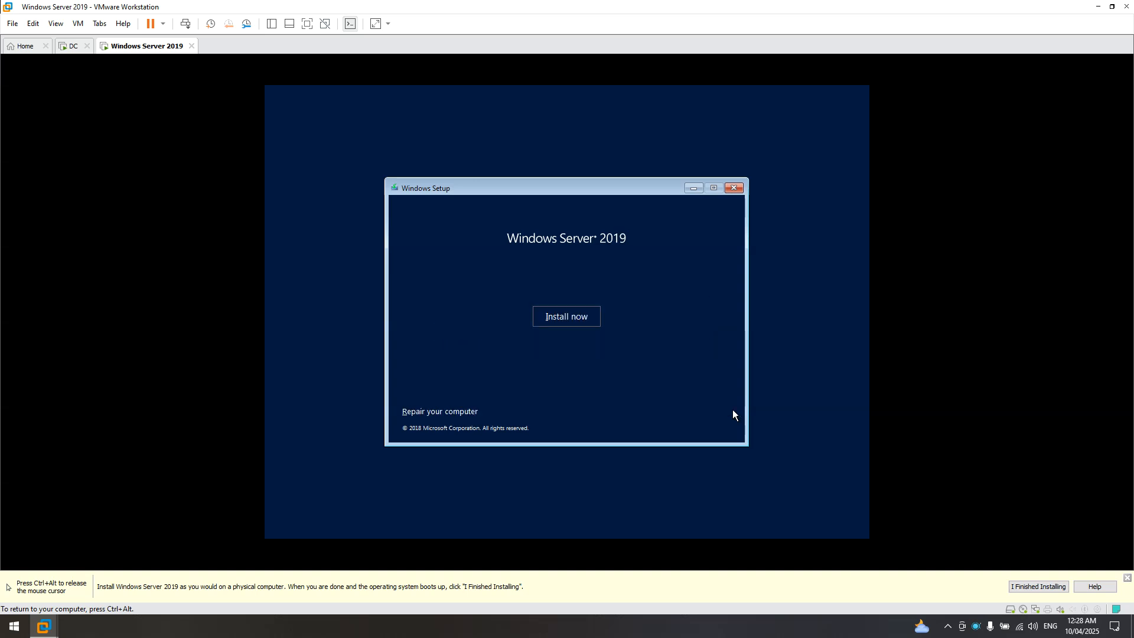
left_click(563, 318)
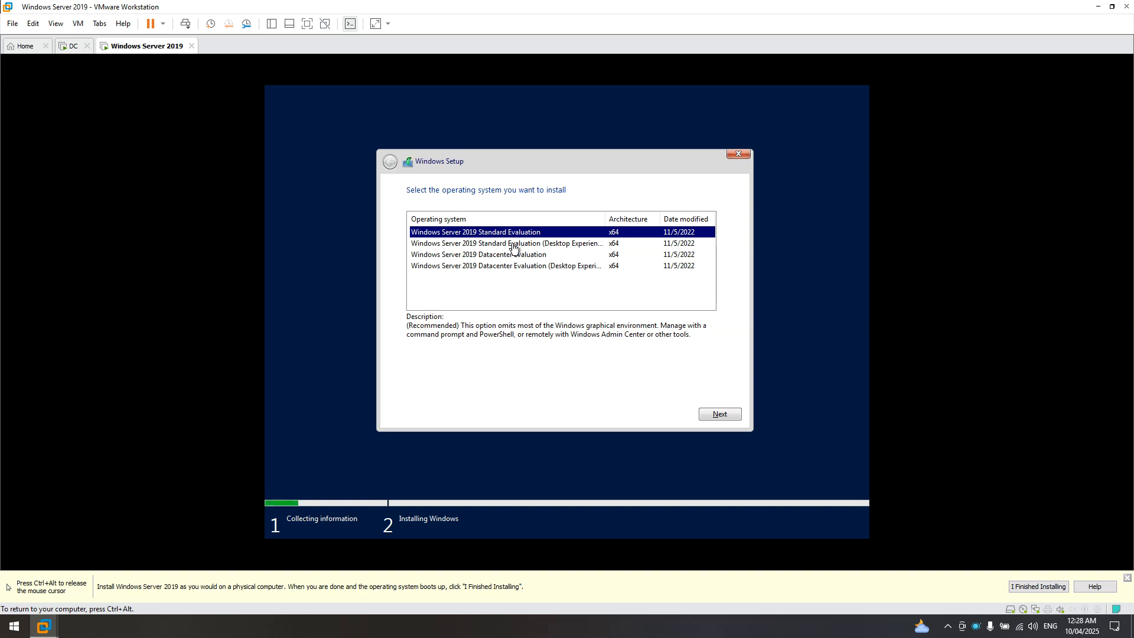
left_click(553, 248)
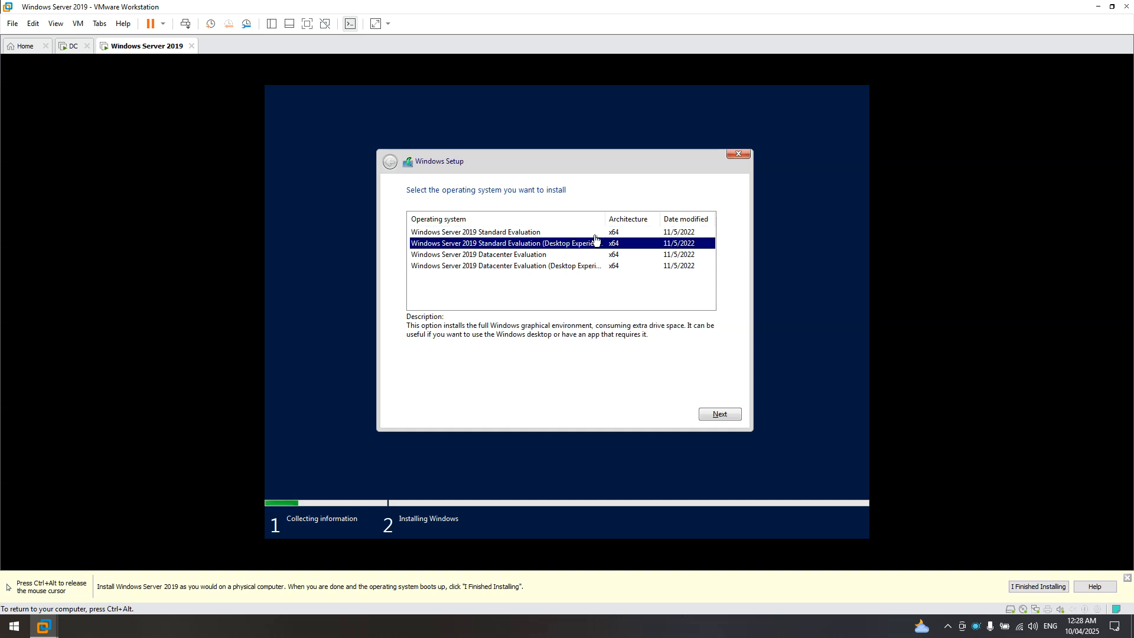
left_click_drag(603, 218, 628, 217)
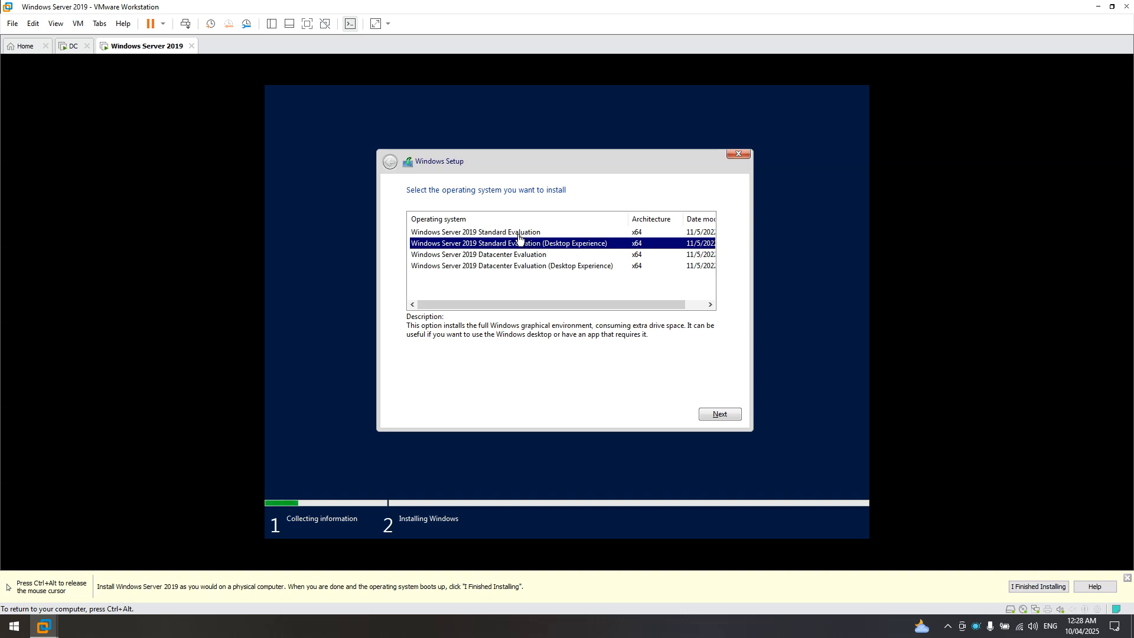
left_click(491, 235)
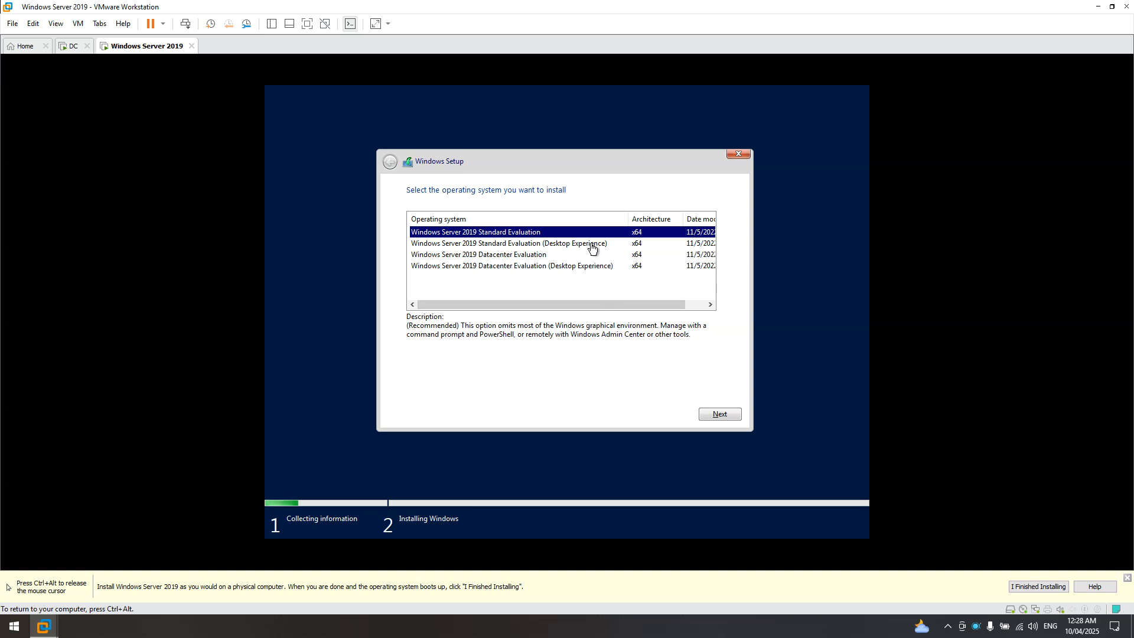
left_click(490, 246)
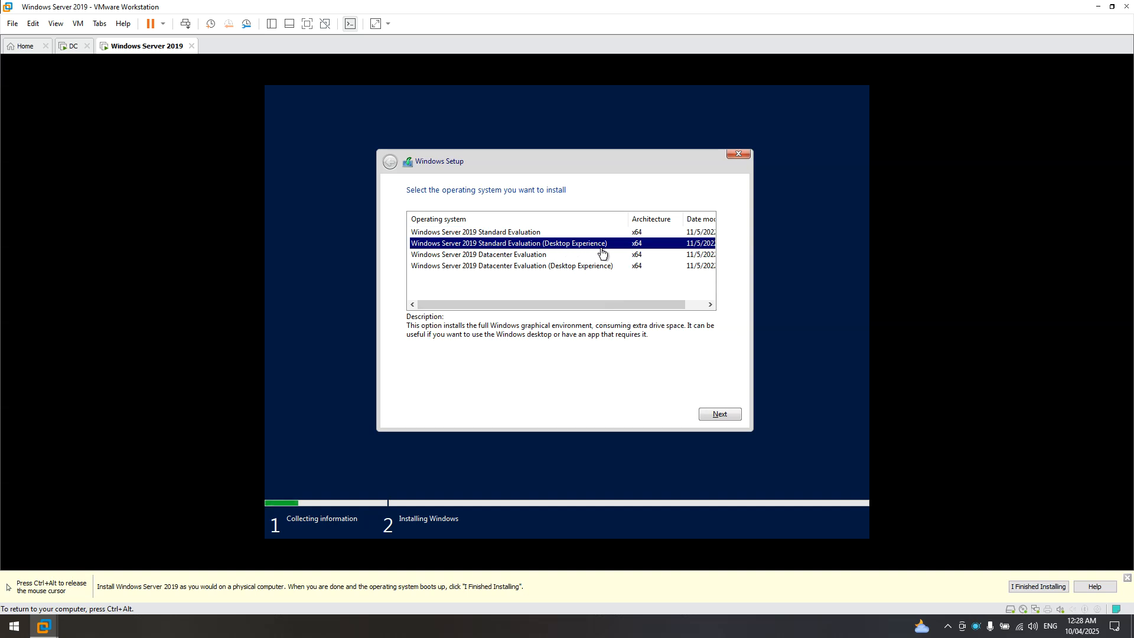
left_click_drag(670, 307, 603, 302)
double_click(684, 218)
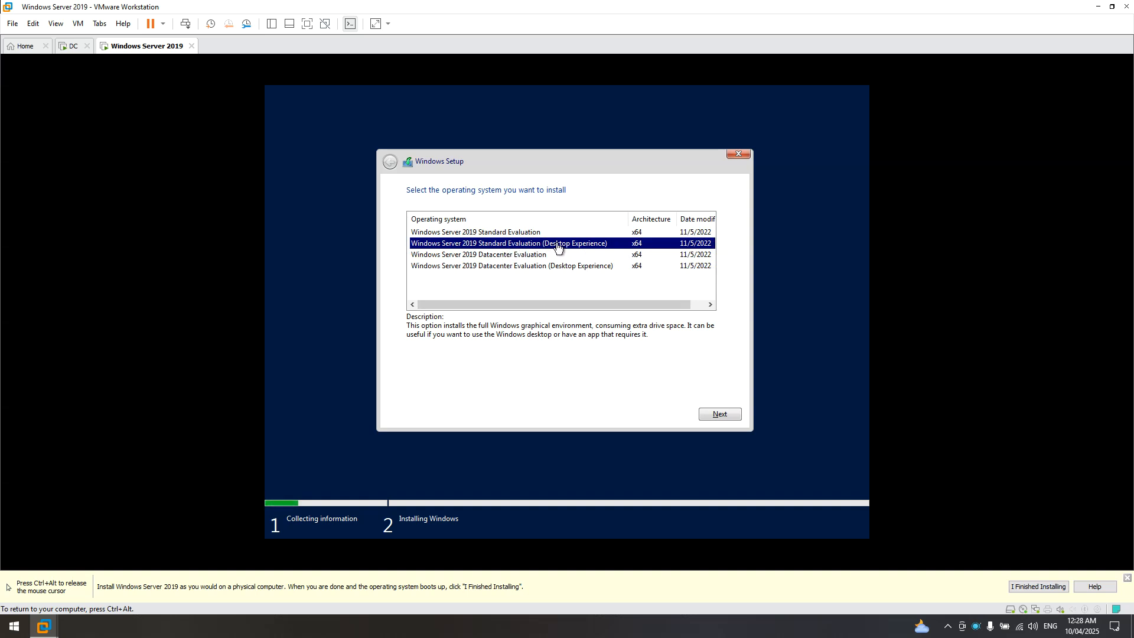
left_click(720, 415)
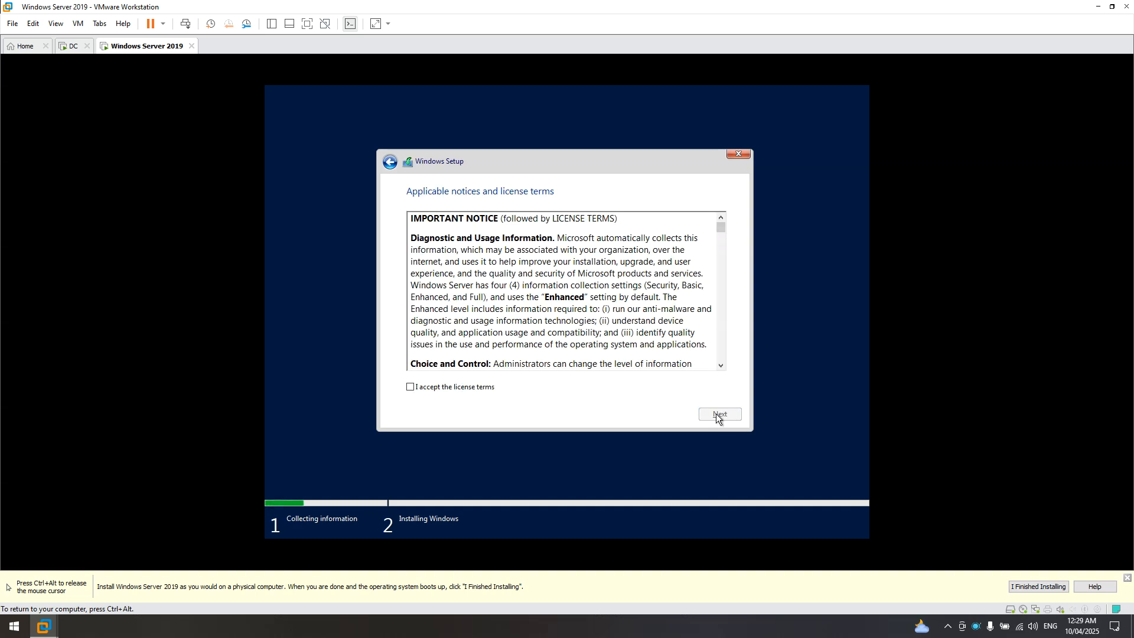
- Accept the license terms and choose Custom: Install Windows only (advanced)
left_click(420, 393)
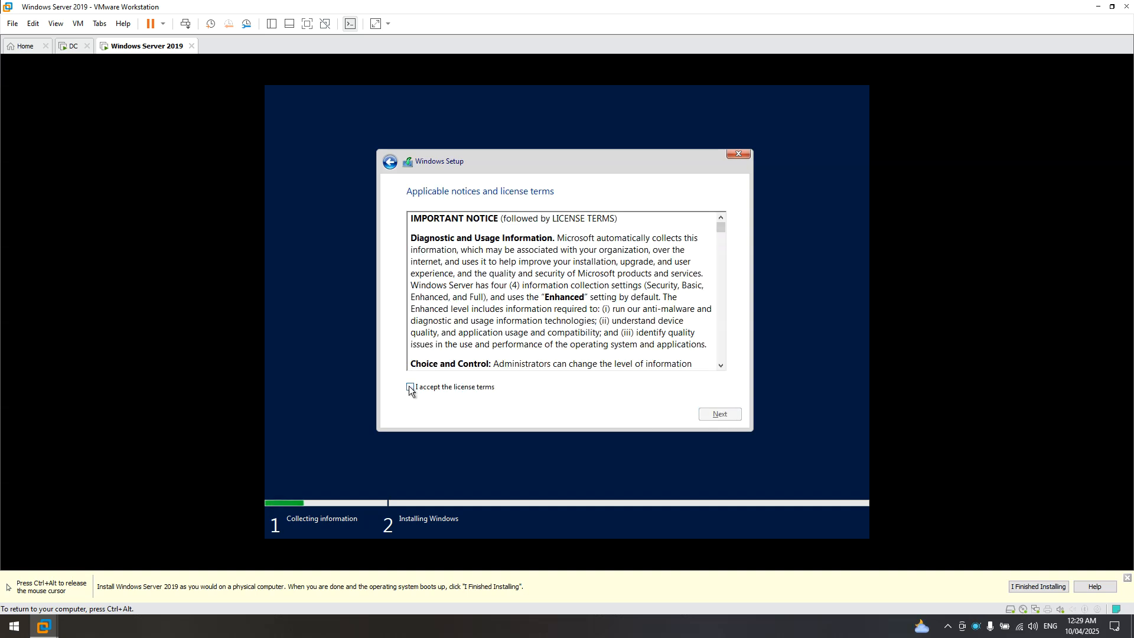
left_click(709, 415)
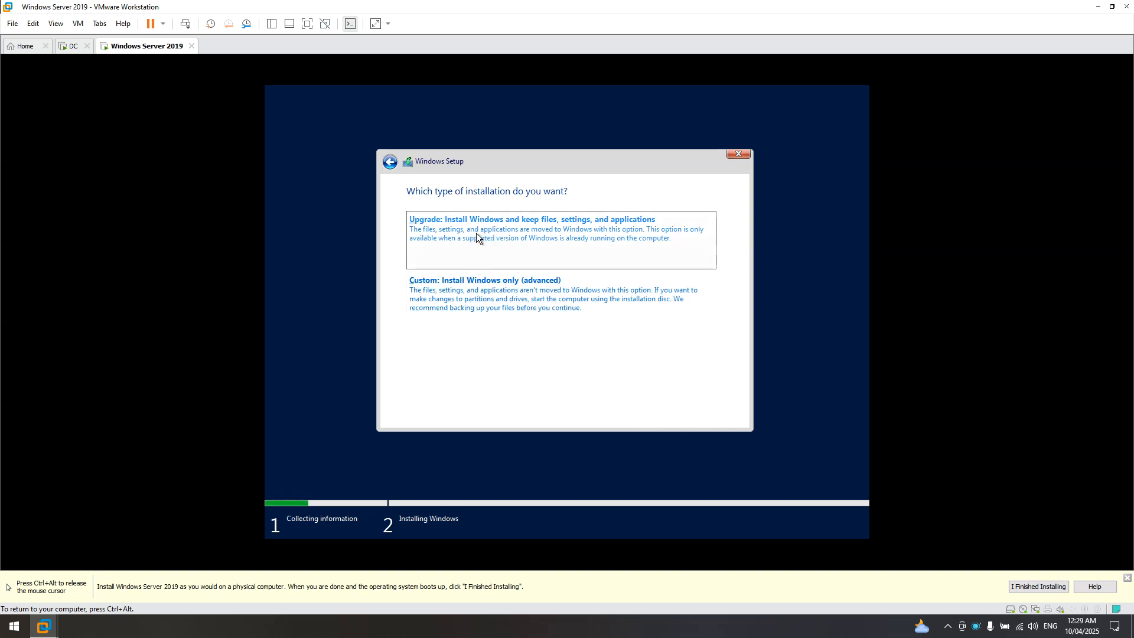
left_click(486, 296)
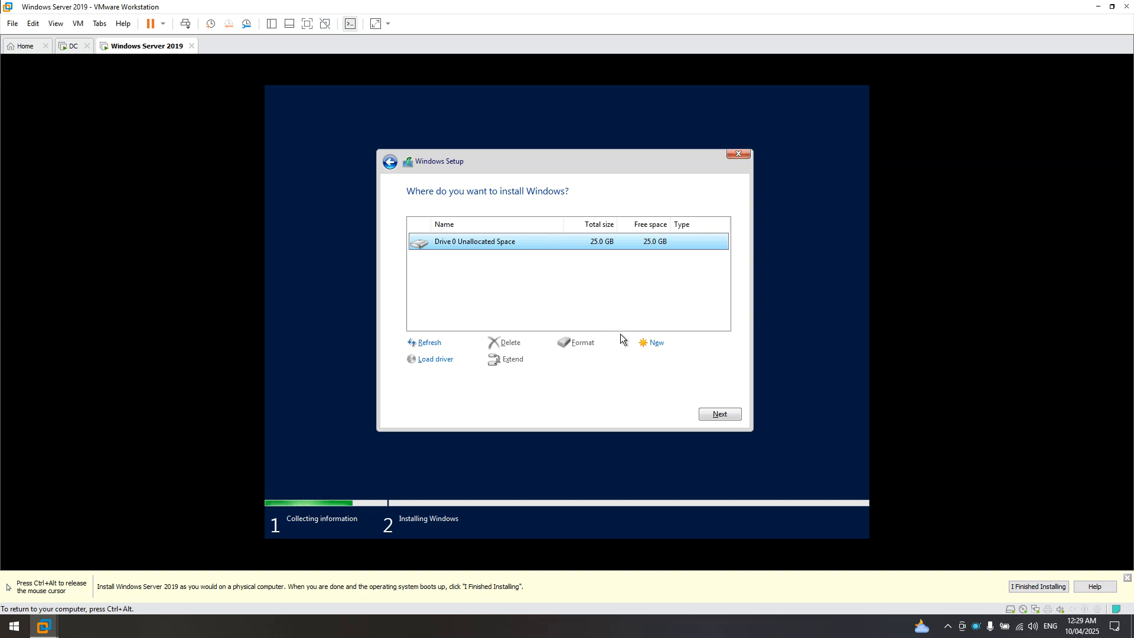
- Create a 25600 MB partition on Drive 0, allowing the extra system partitions
left_click(655, 345)
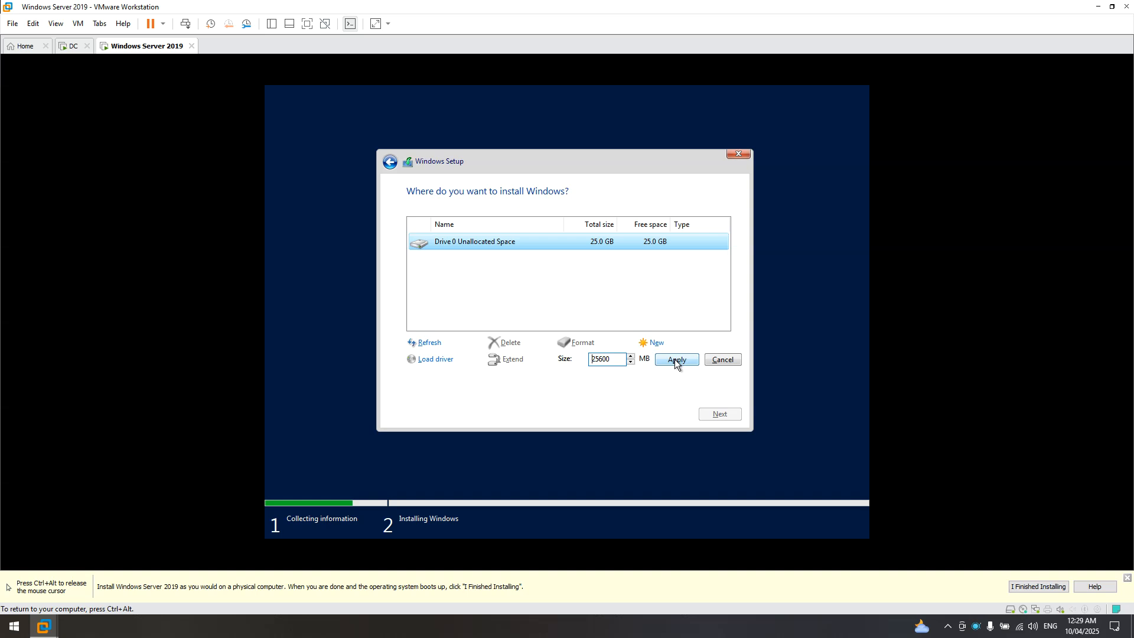
left_click(676, 360)
left_click(643, 360)
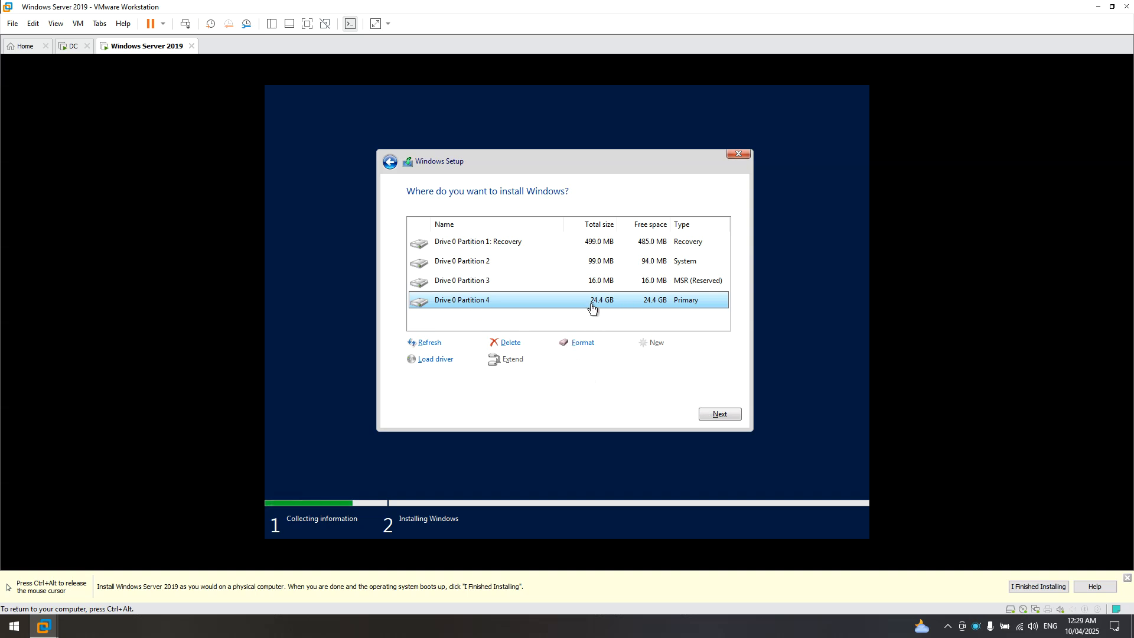
- Format Drive 0 Partition 4 and install Windows onto it
left_click(582, 344)
left_click(657, 362)
left_click(711, 411)
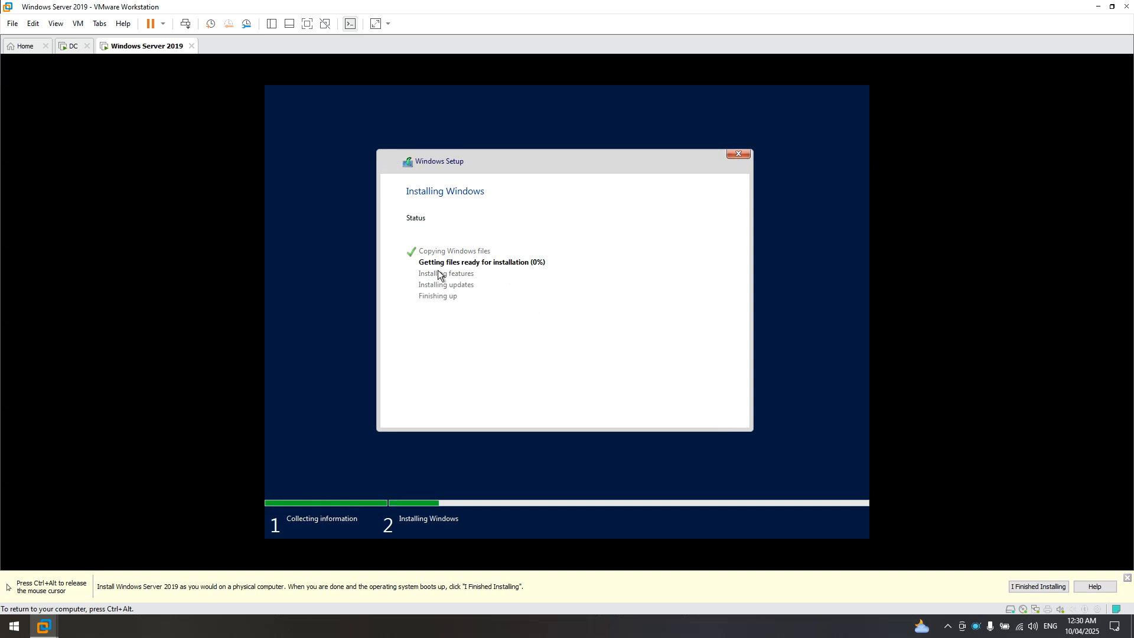
- Release input to the host and wait for Windows Server 2019 to reach Customize settings
key("ctrl+alt")
left_click(703, 368)
key("ctrl+alt")
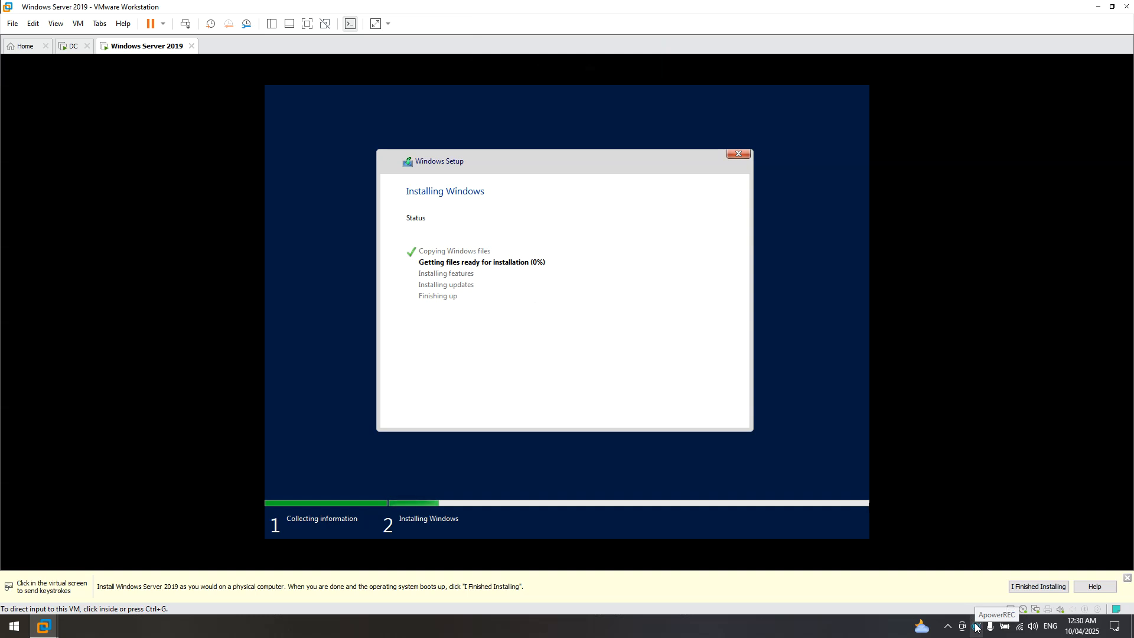
right_click(975, 627)
left_click(1014, 523)
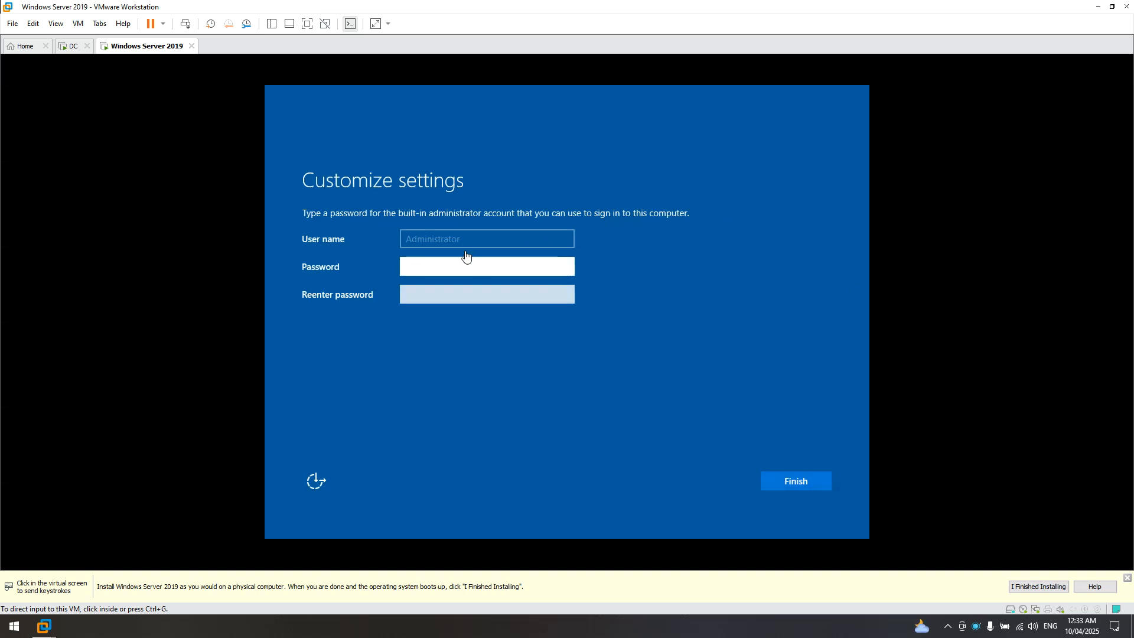
- Enter and confirm the built-in Administrator password, then finish Windows Server setup
left_click(448, 266)
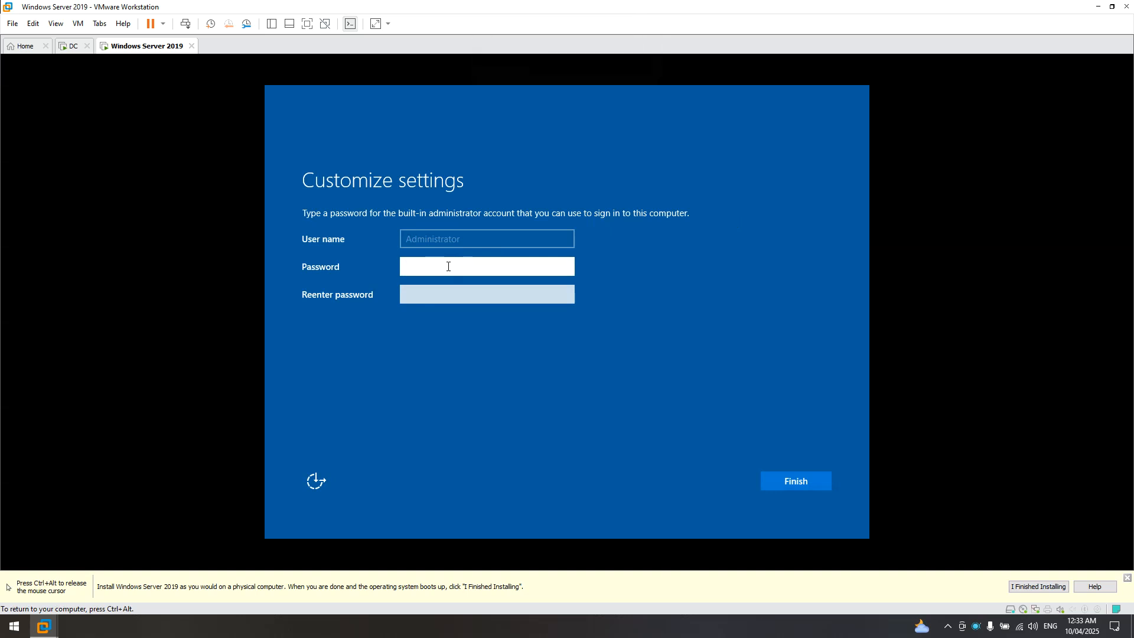
type("P••••••••")
key("Tab")
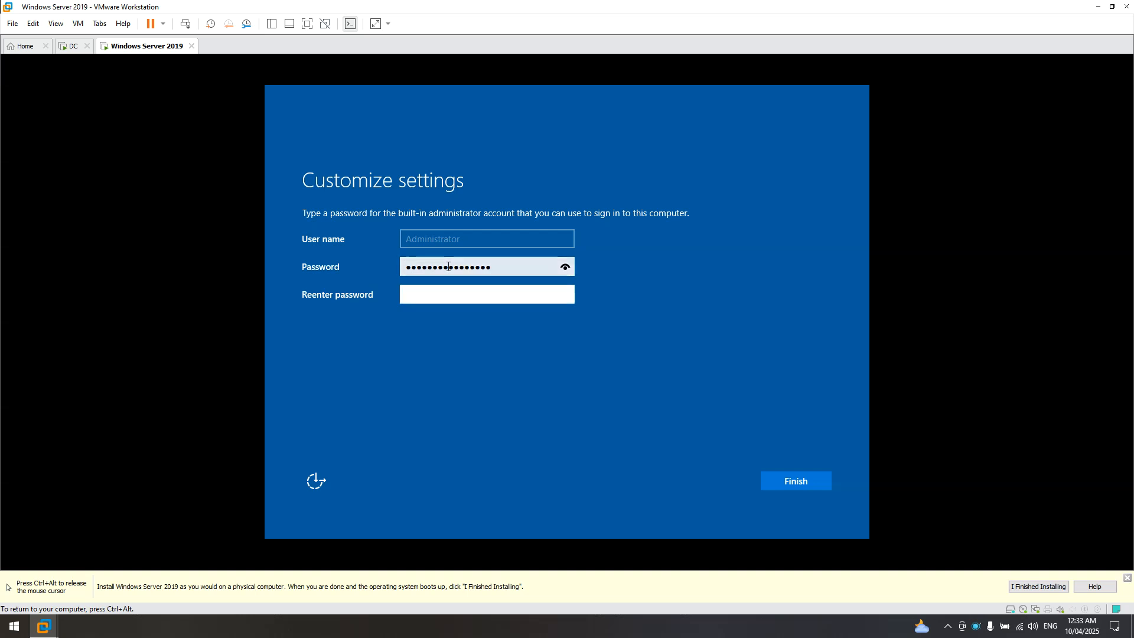
type("•••••••••••••••")
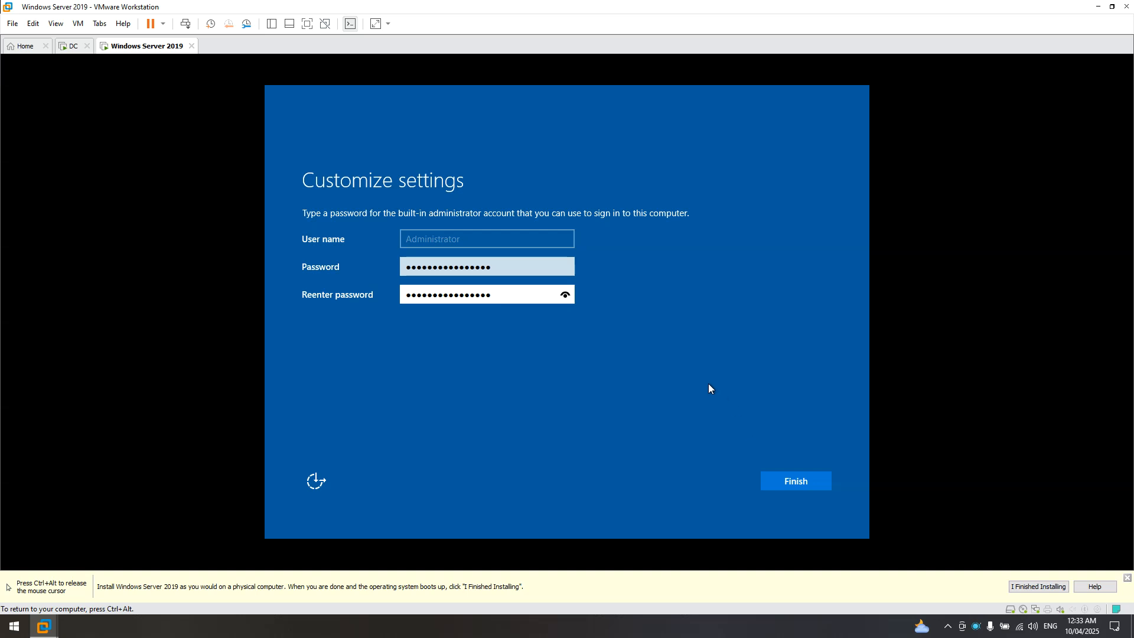
left_click(790, 480)
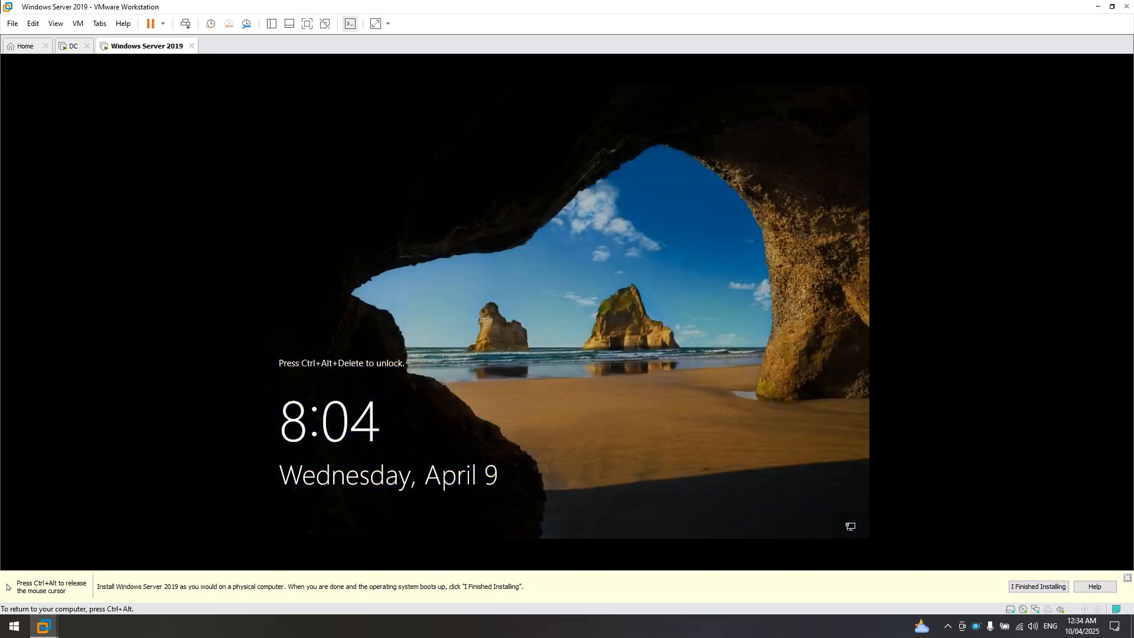
- Send Ctrl+Alt+Del to the locked server and sign in with the Administrator password
key("ctrl+alt")
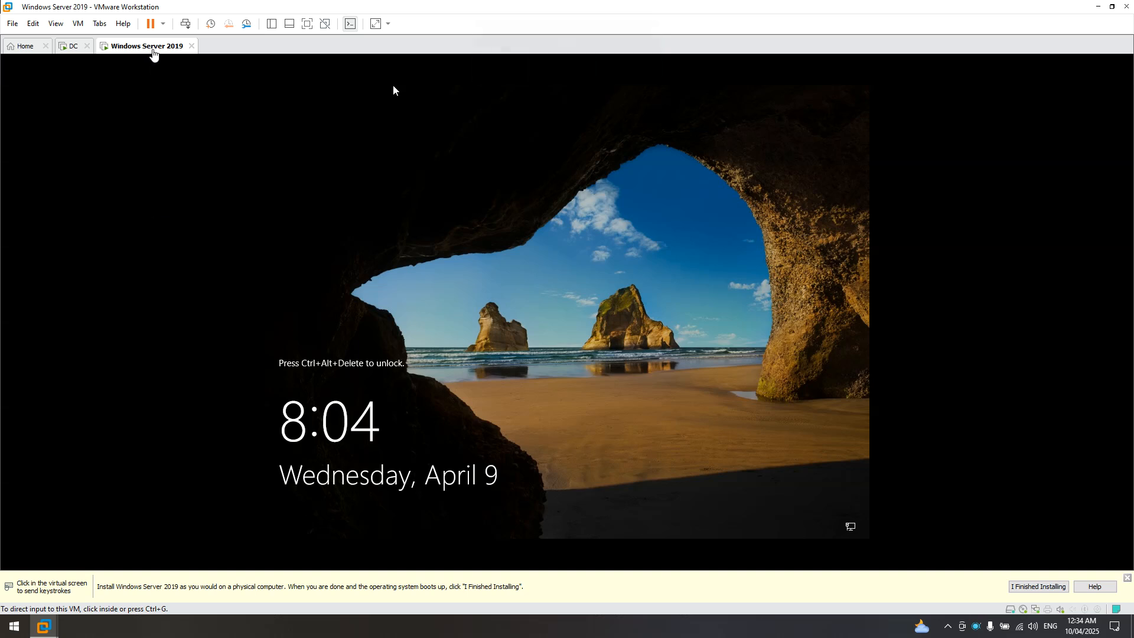
right_click(153, 52)
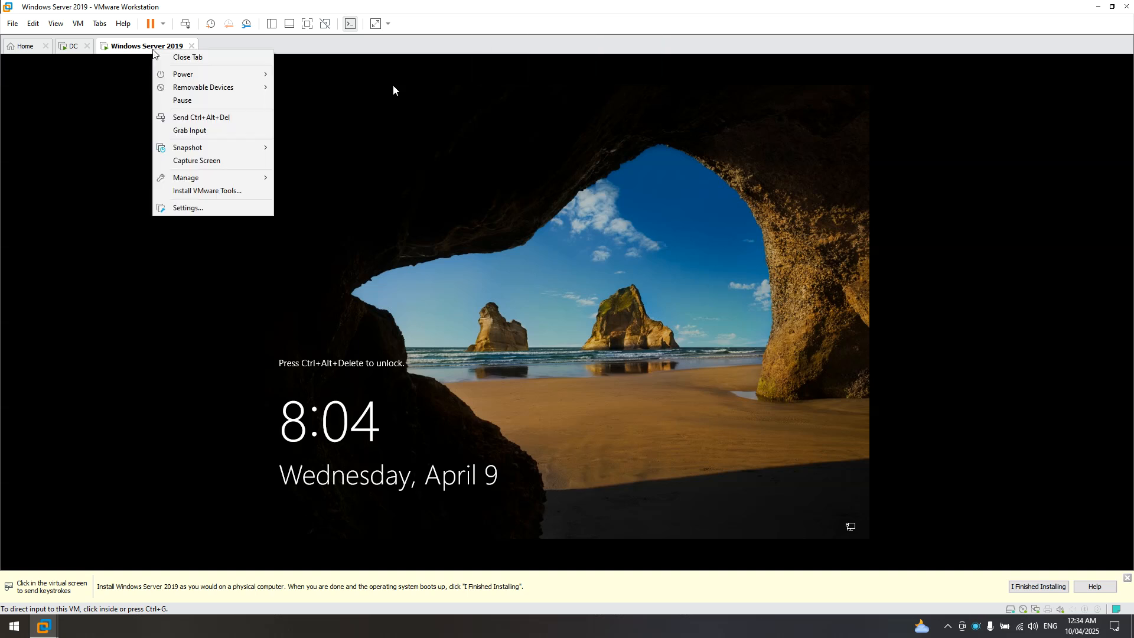
left_click(171, 118)
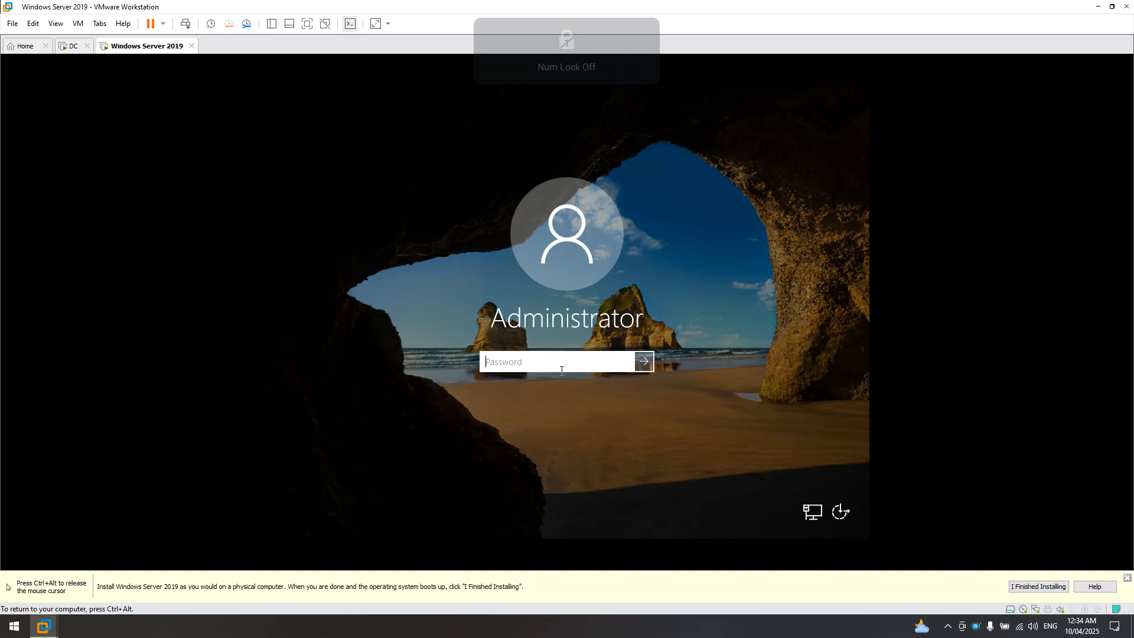
type("P•••••••")
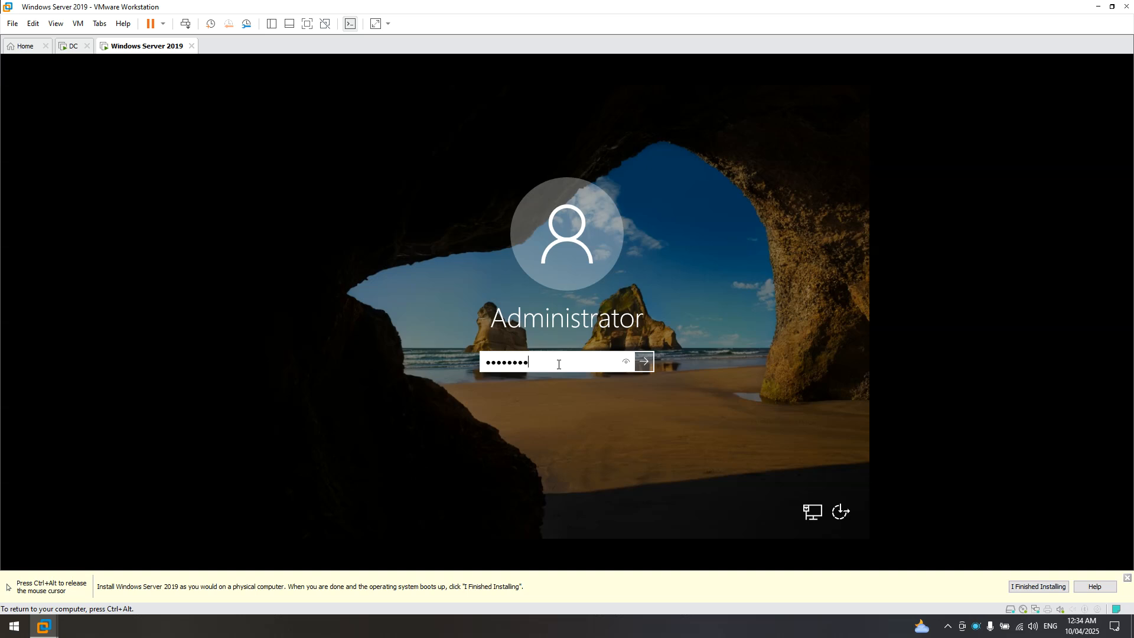
type("•••••••••")
key("Return")
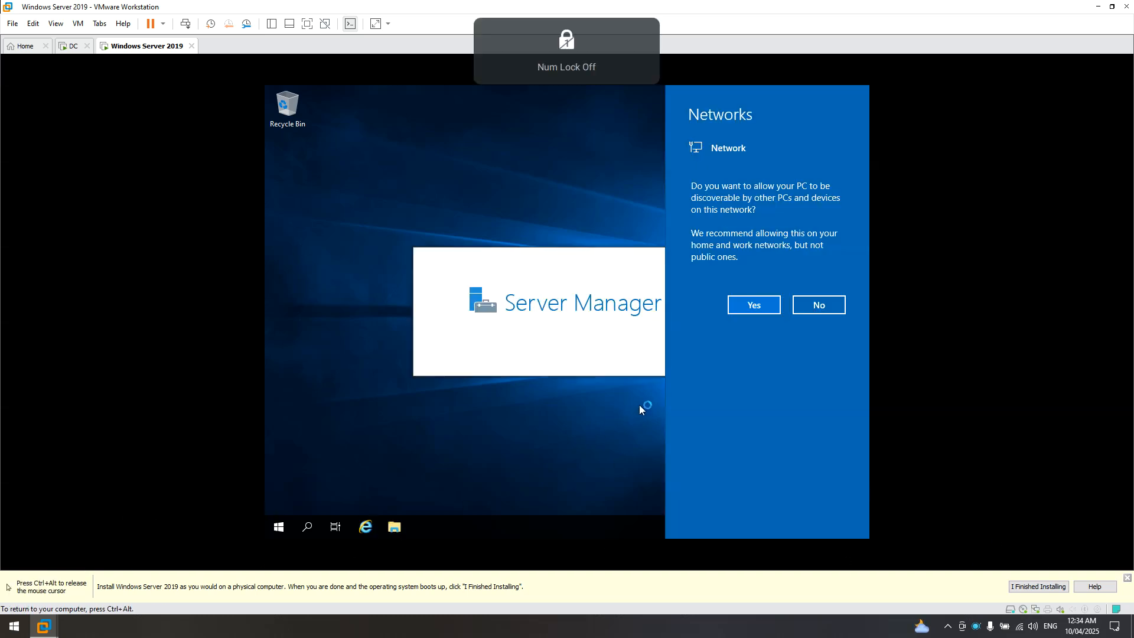
- Allow network discovery, dismiss the Windows Admin Center popup and close Server Manager
left_click(752, 306)
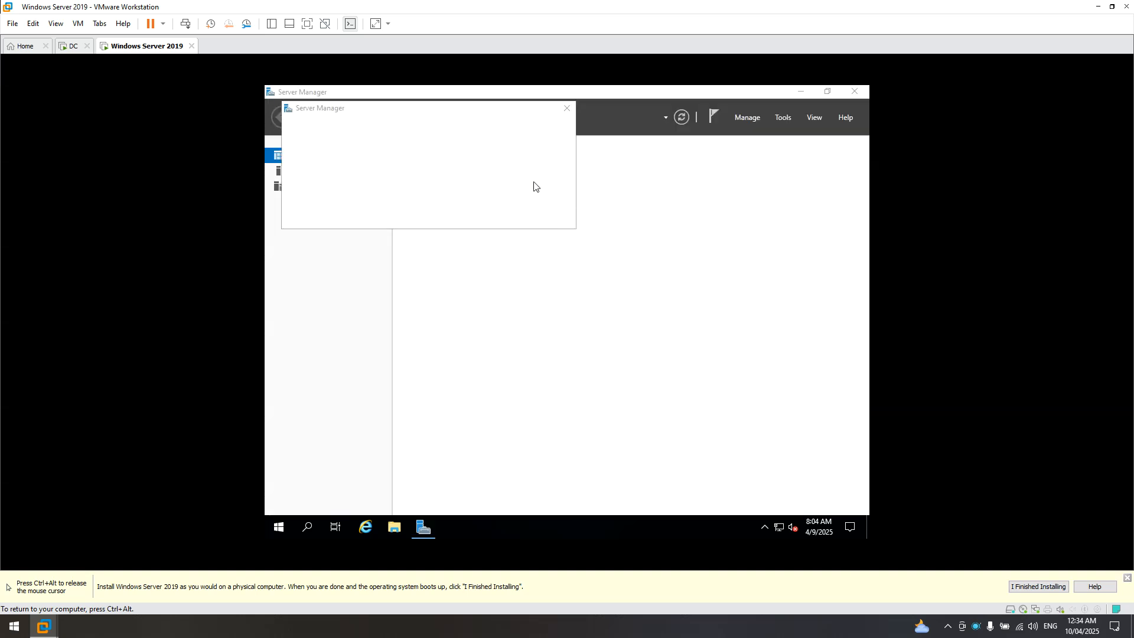
left_click(569, 111)
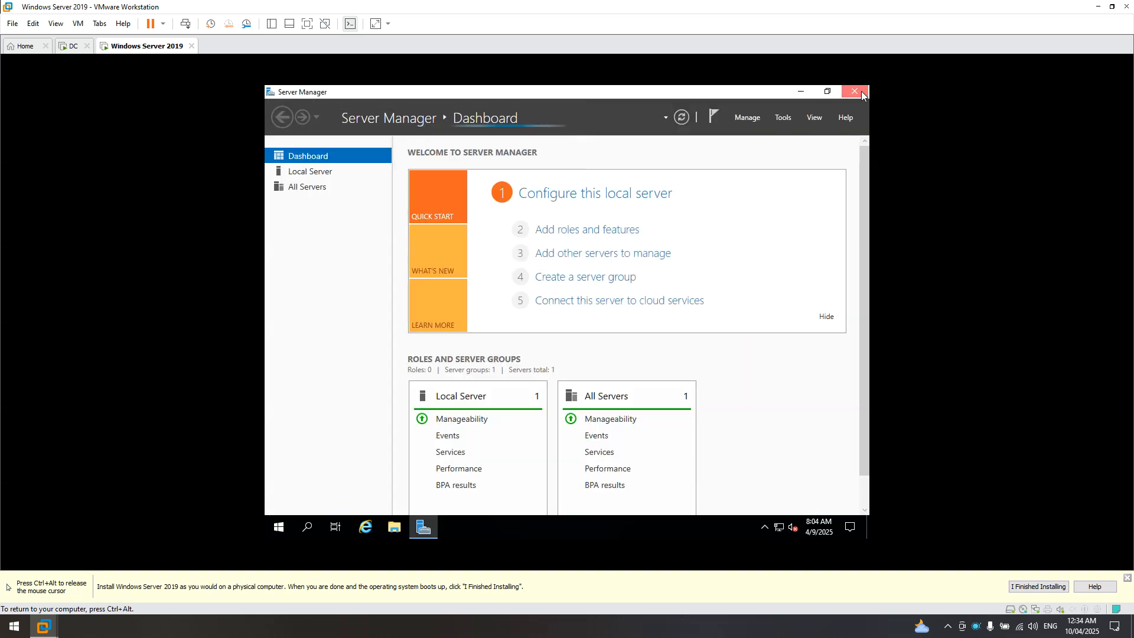
left_click(856, 91)
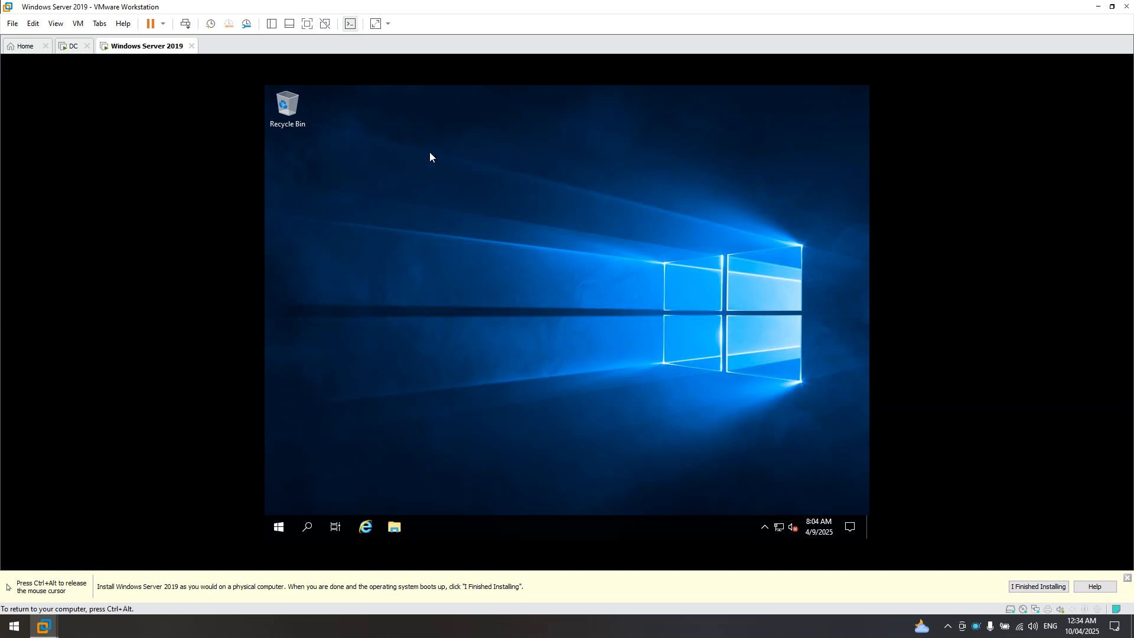
key("ctrl+alt")
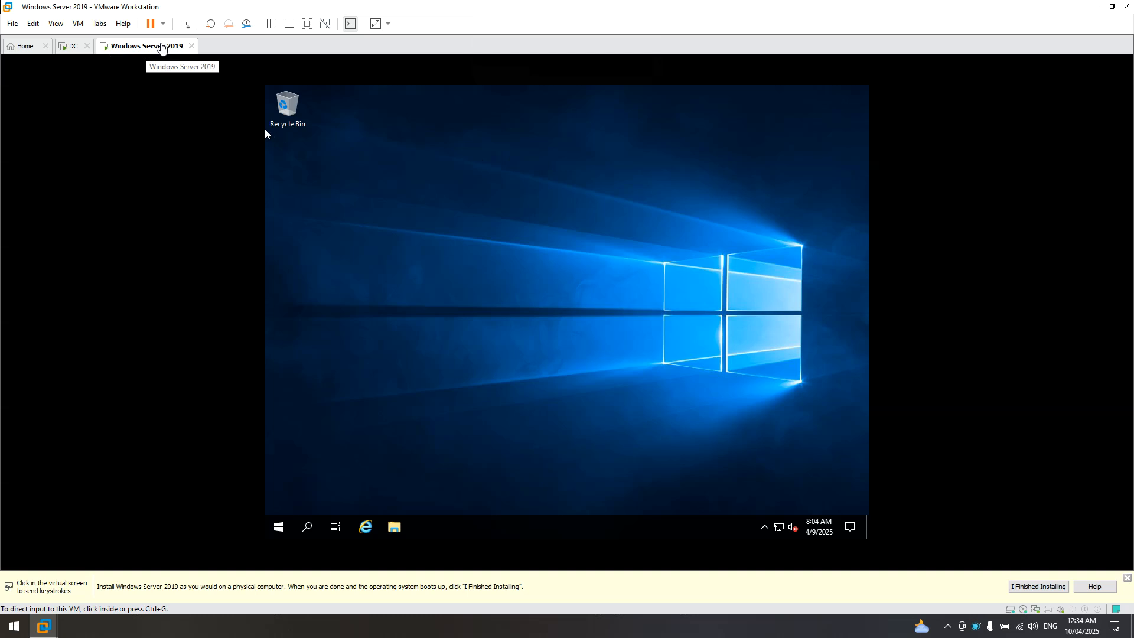
- Insert the VMware Tools disc and run its installer from the DVD drive under This PC
right_click(161, 47)
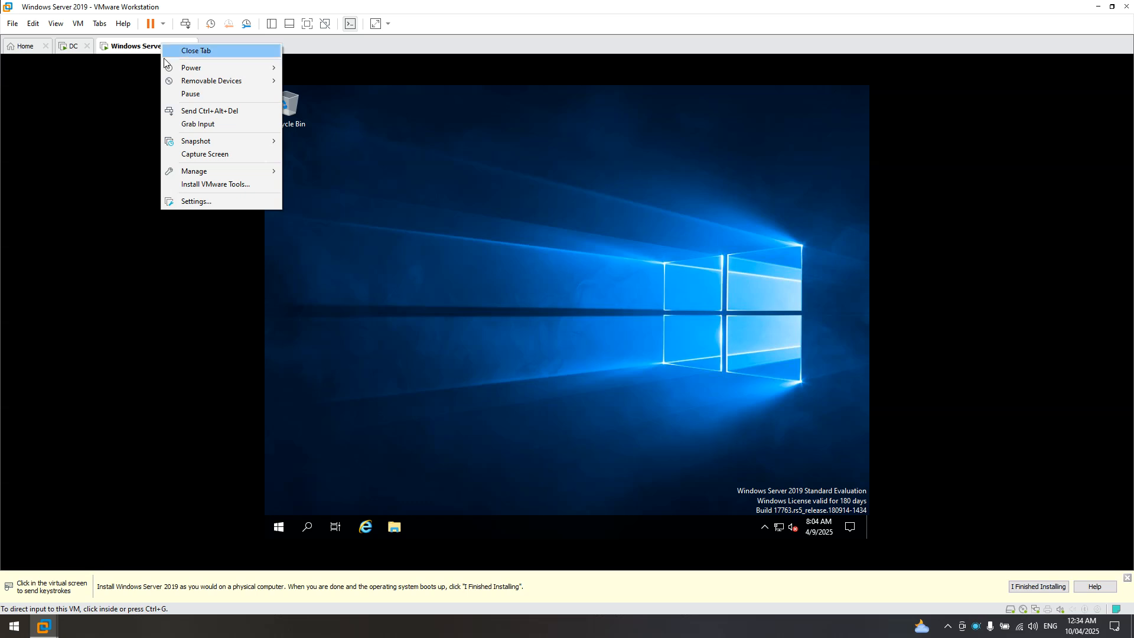
left_click(197, 184)
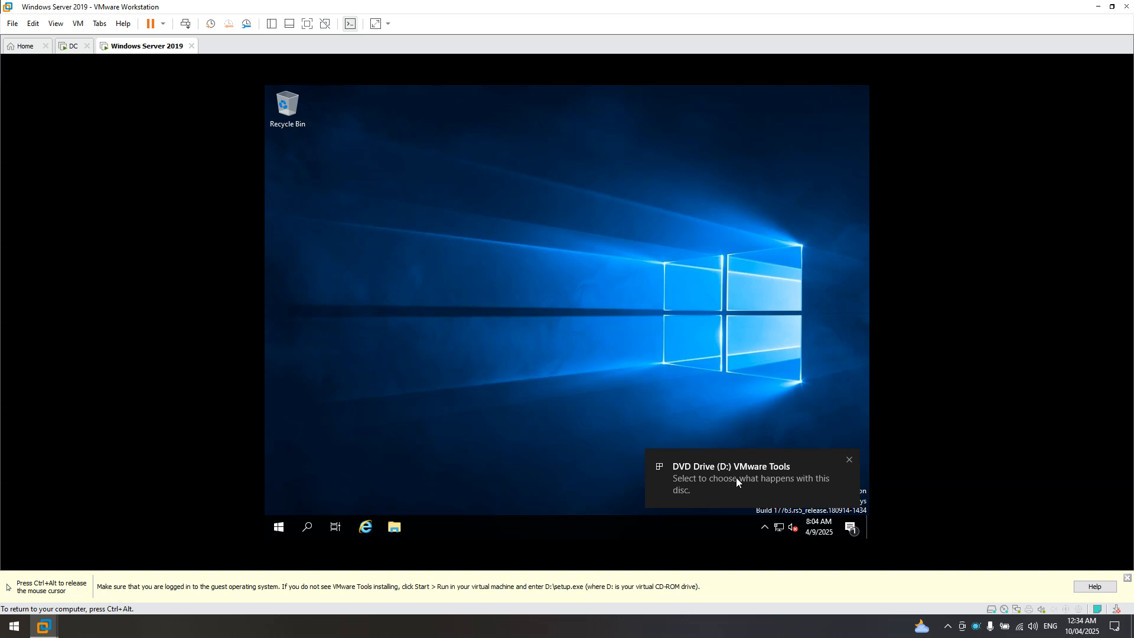
left_click(395, 533)
left_click(395, 533)
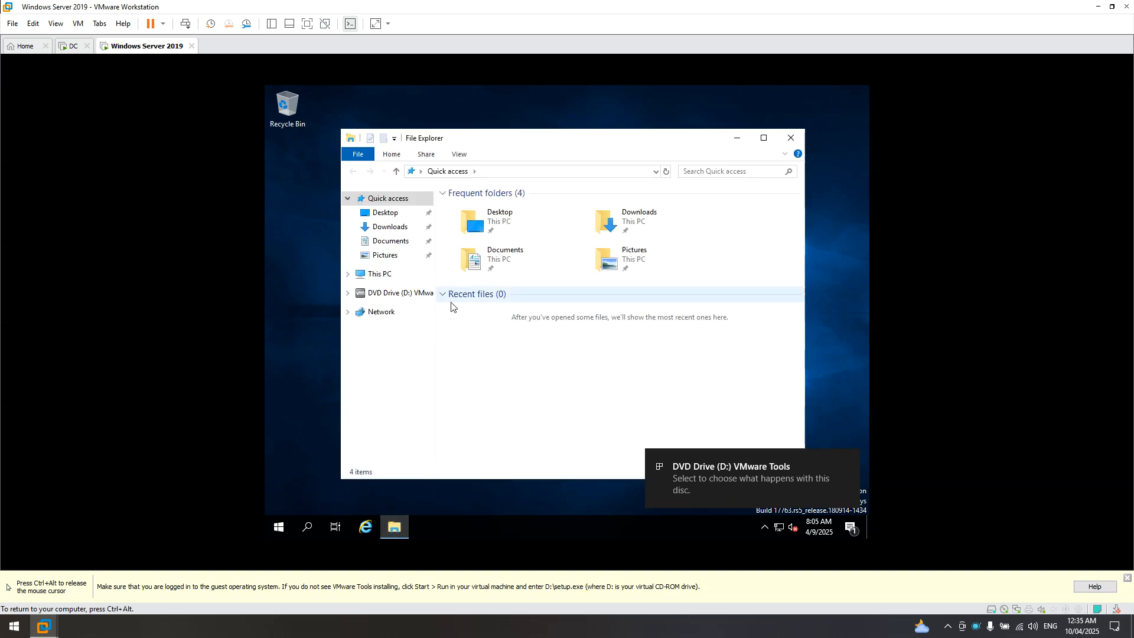
left_click(763, 138)
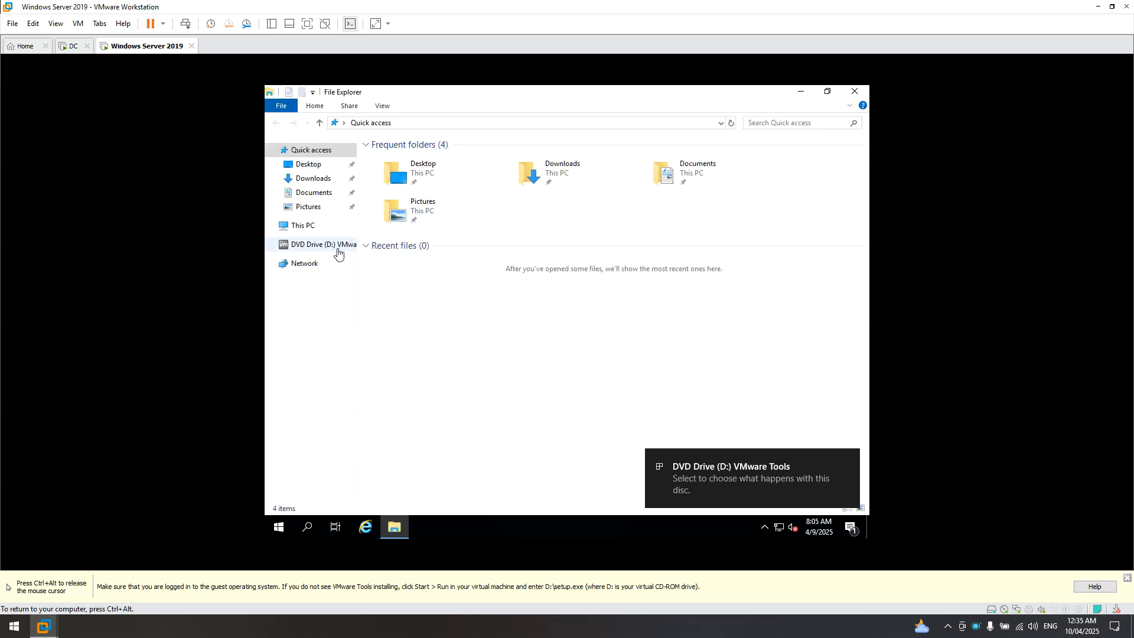
left_click(297, 232)
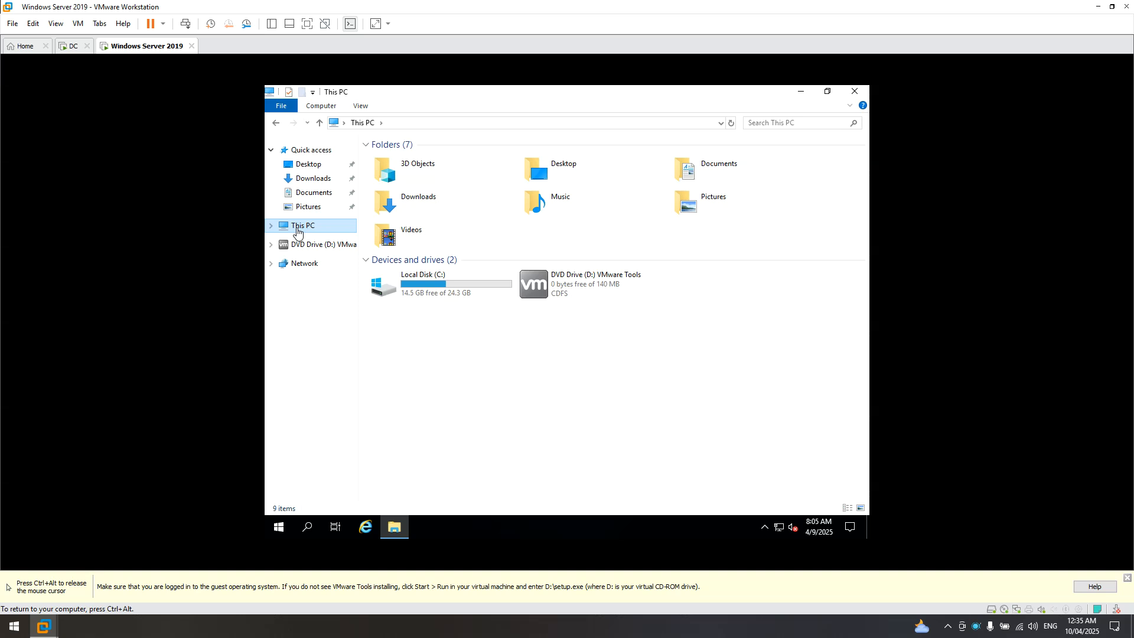
right_click(593, 286)
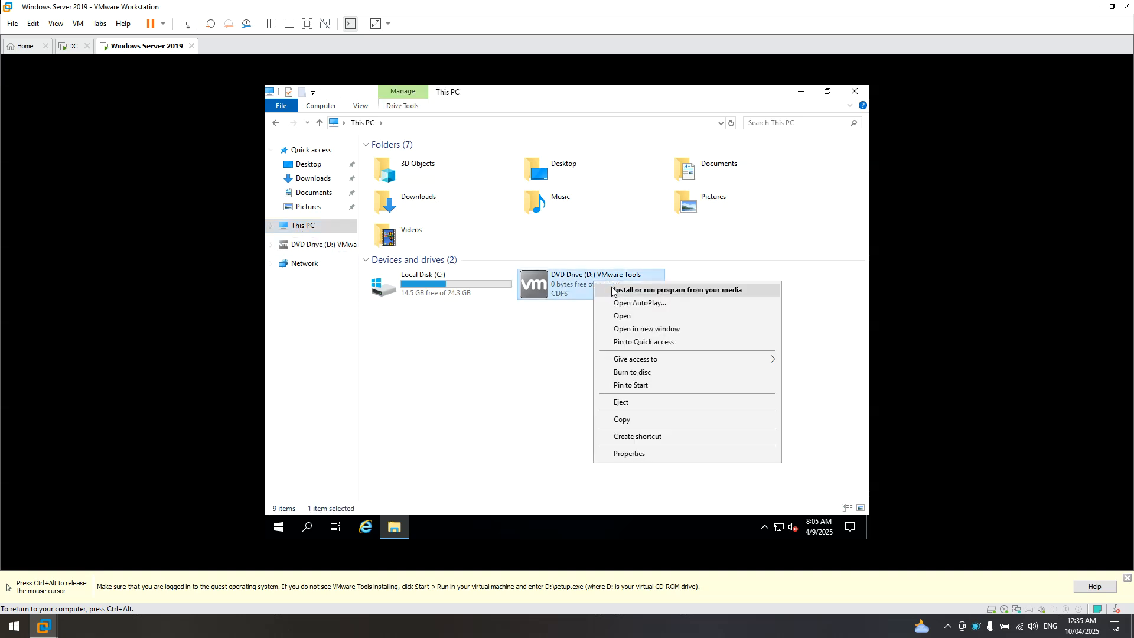
right_click(565, 283)
left_click(580, 289)
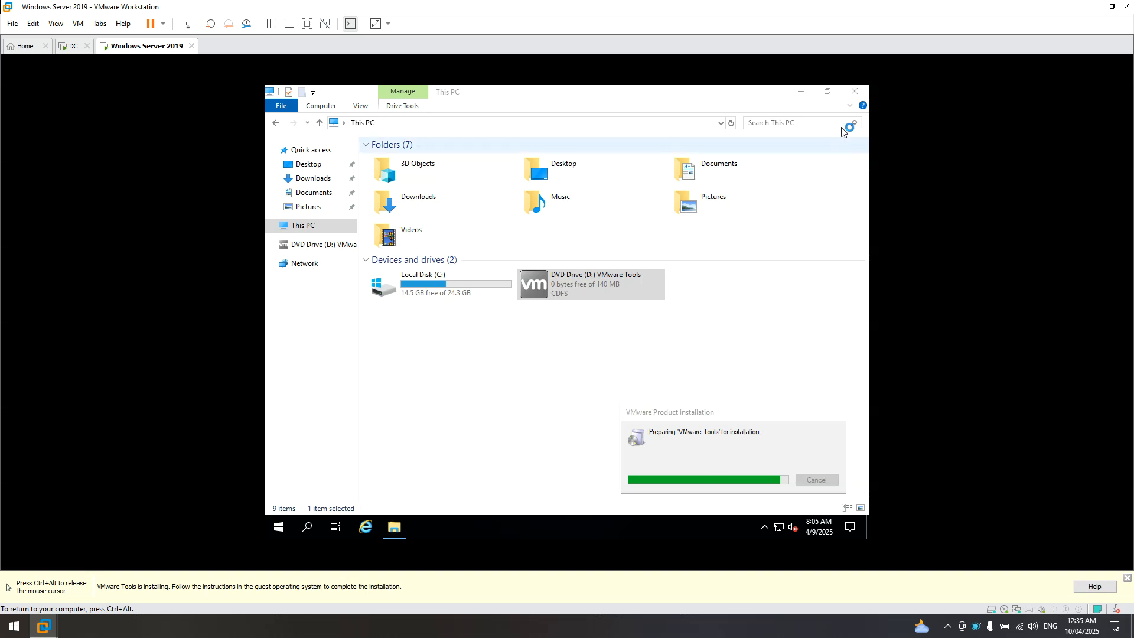
- Run the VMware Tools wizard with the Complete setup type, finish it, and accept the restart
left_click(803, 92)
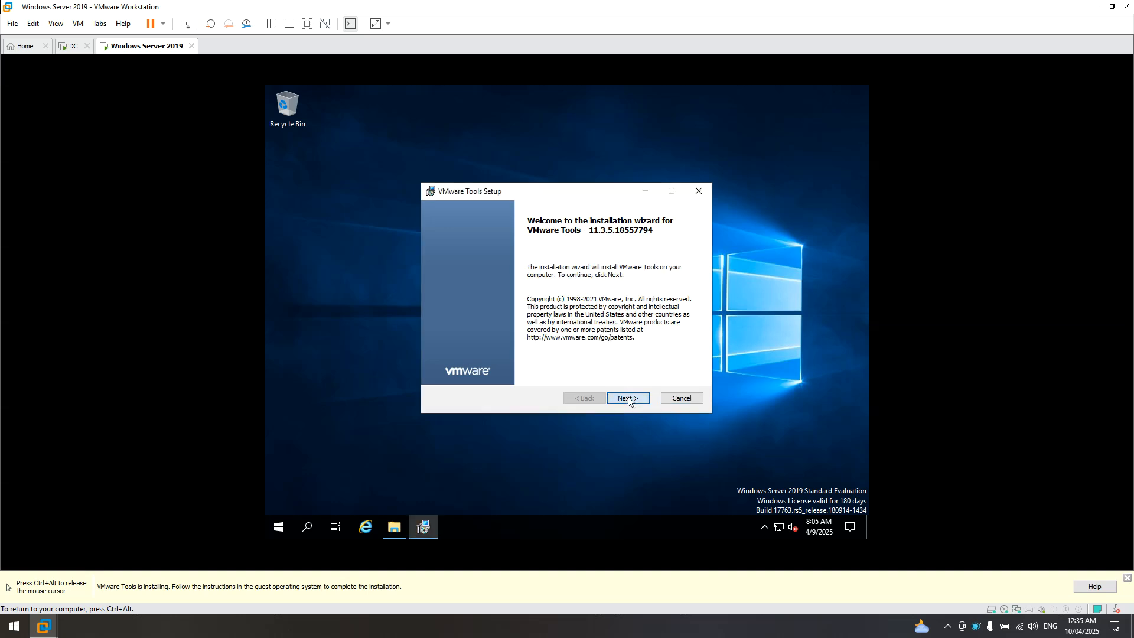
left_click(627, 399)
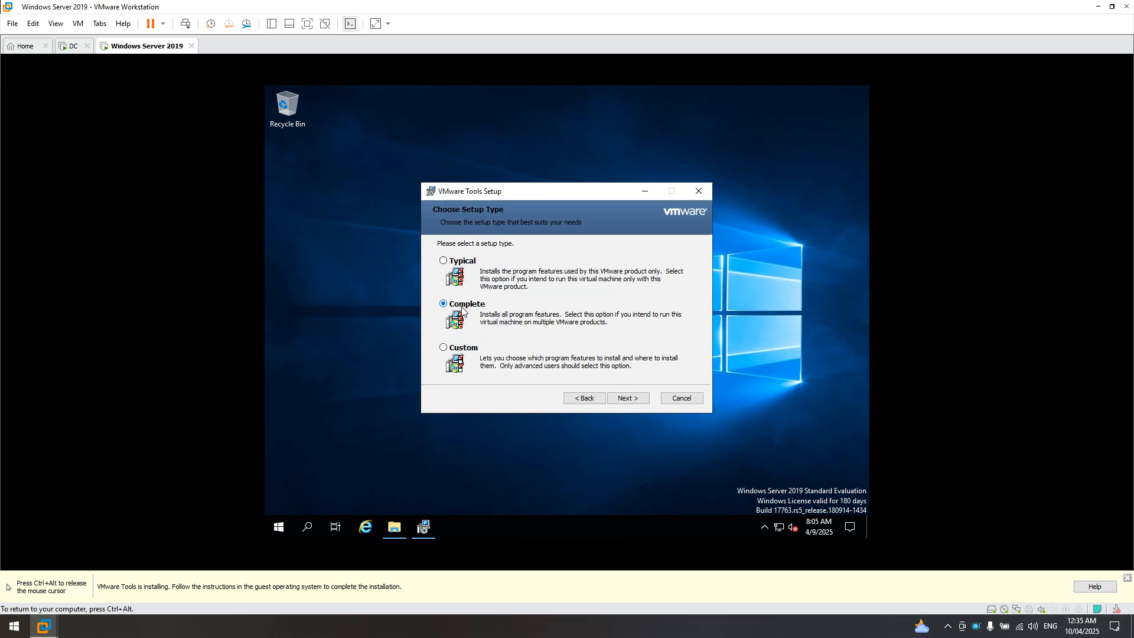
left_click(644, 403)
left_click(645, 402)
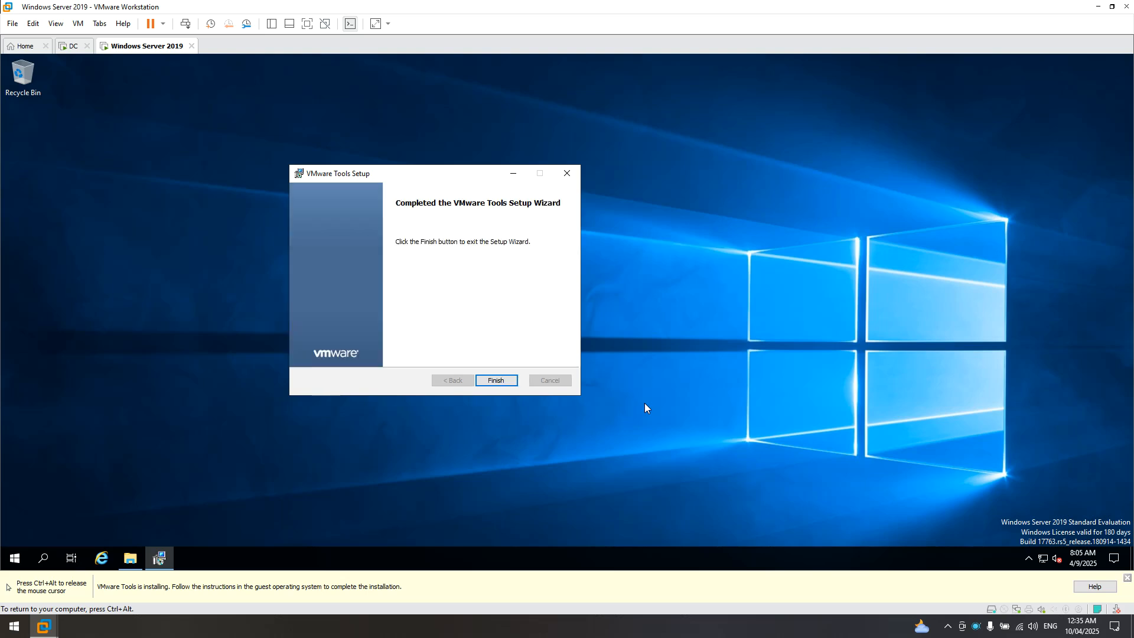
left_click(501, 381)
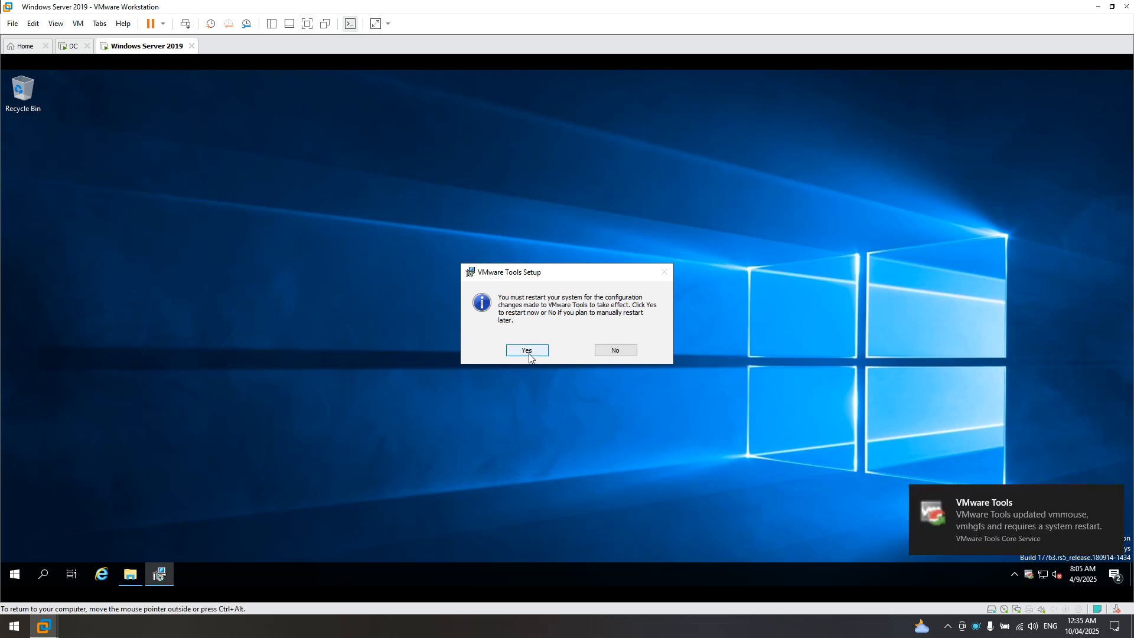
left_click(539, 348)
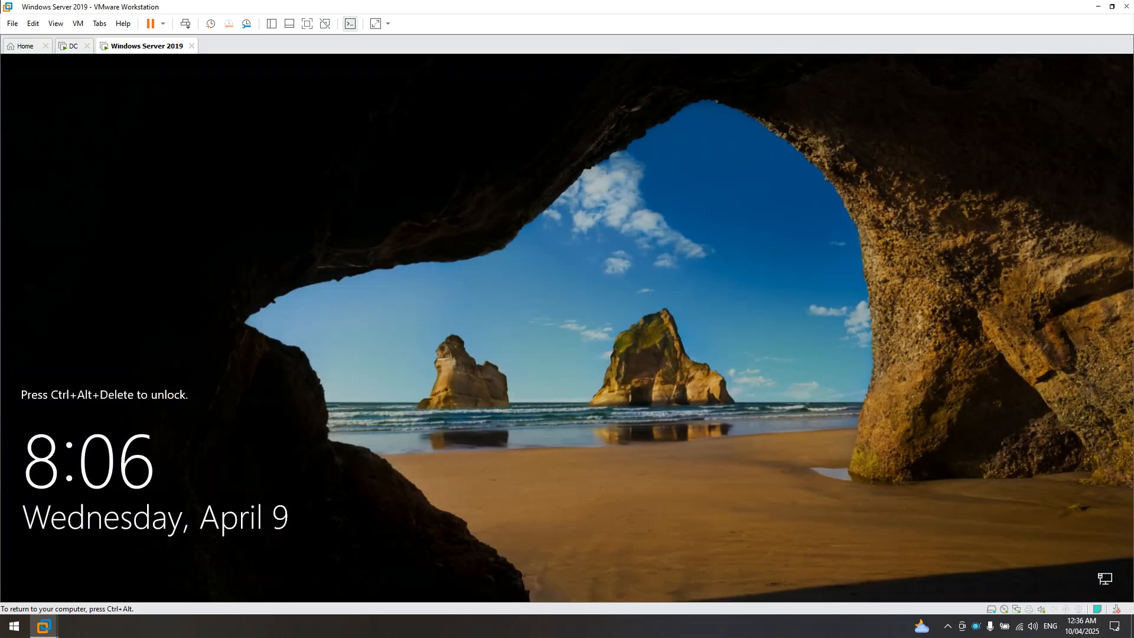
- Send Ctrl+Alt+Del to the restarted server and sign in with the Administrator password
key("ctrl+alt")
right_click(138, 48)
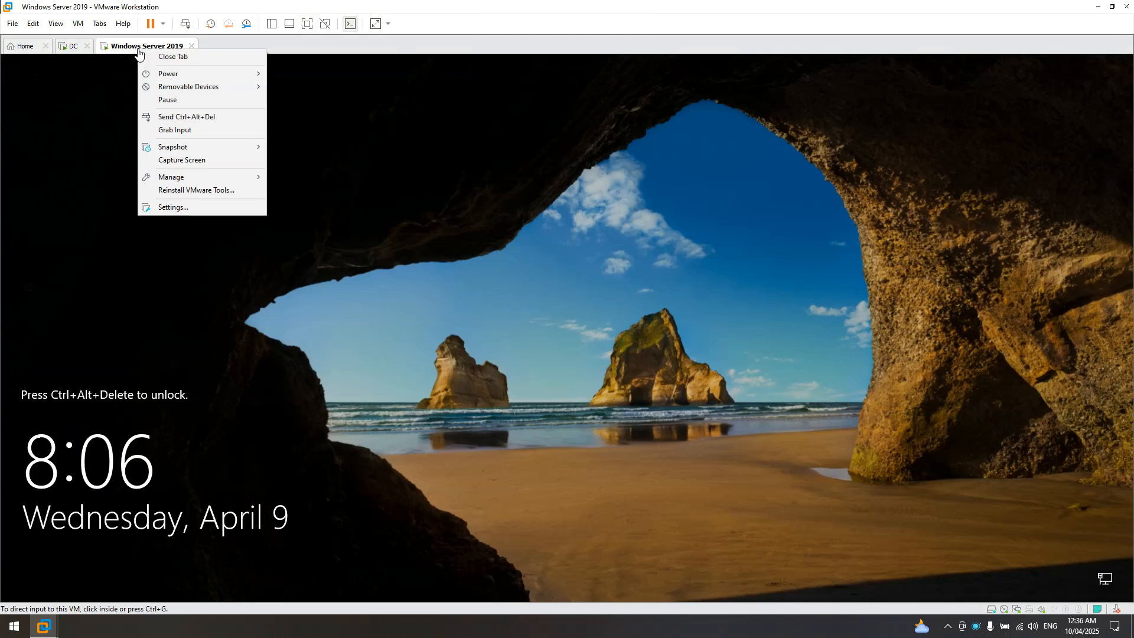
left_click(174, 117)
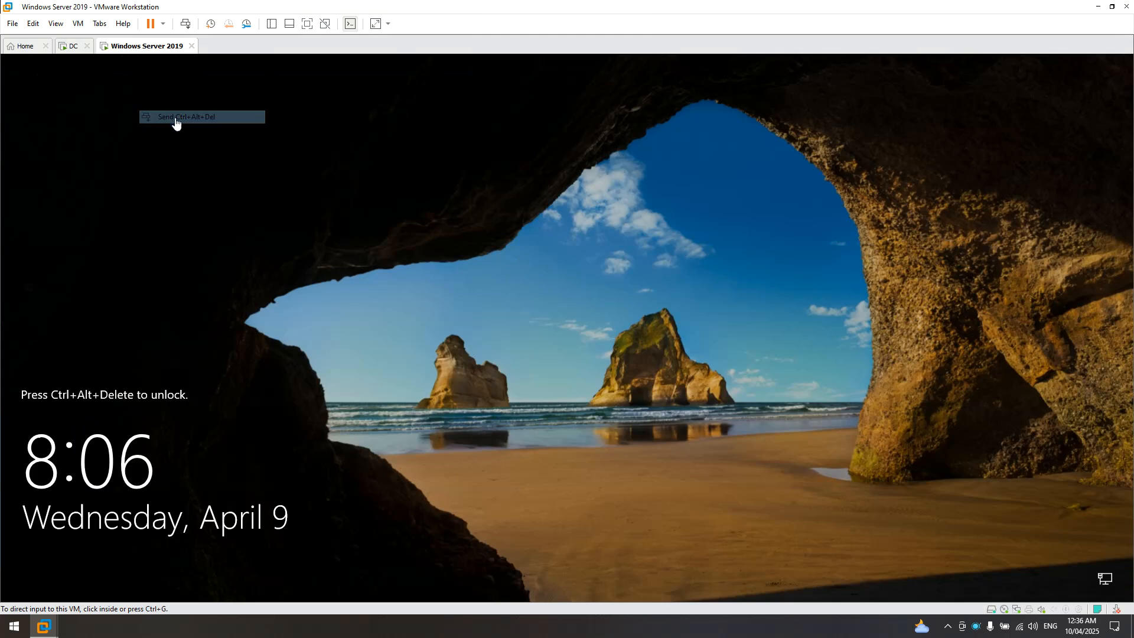
left_click(534, 382)
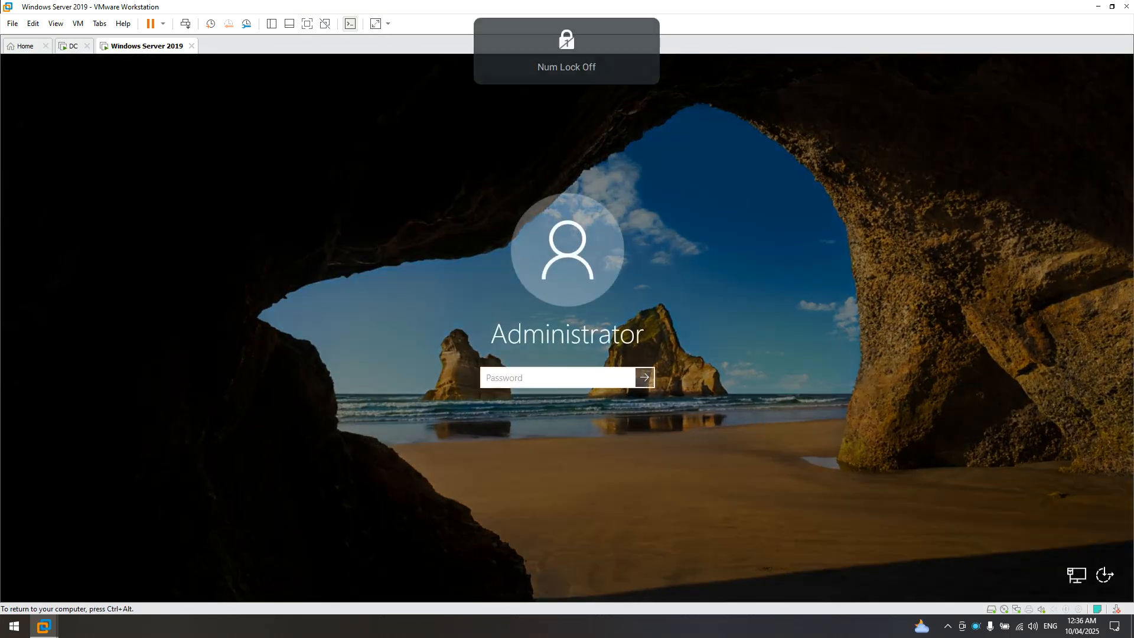
type("P•••••••")
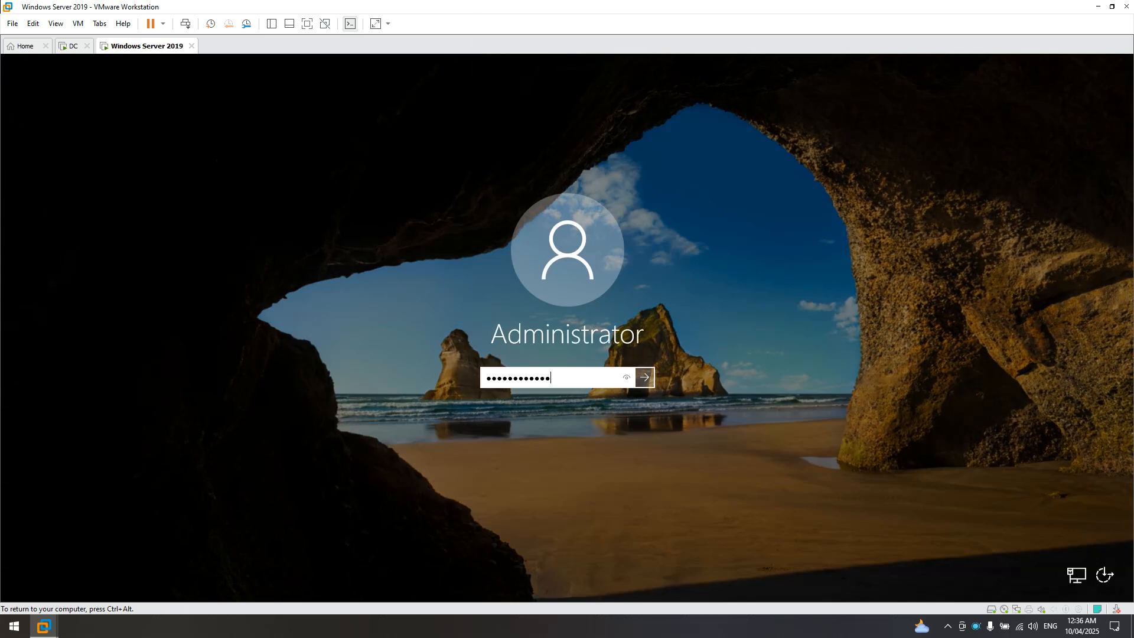
key("Return")
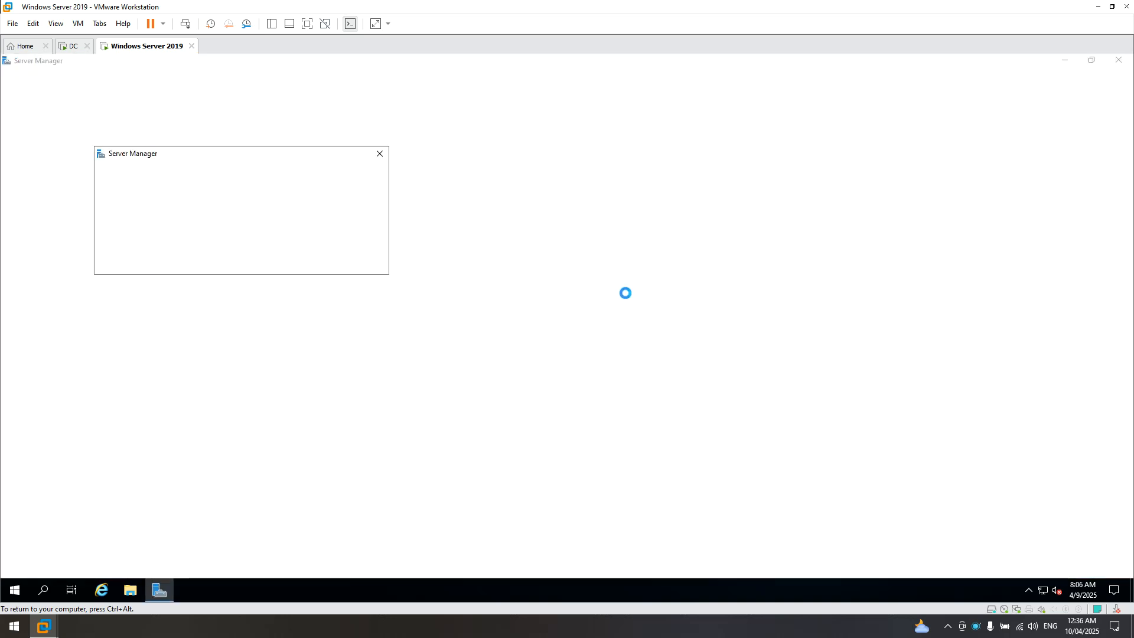
- Dismiss the Admin Center popup, view Local Server properties, and cancel out of System Properties
left_click(379, 154)
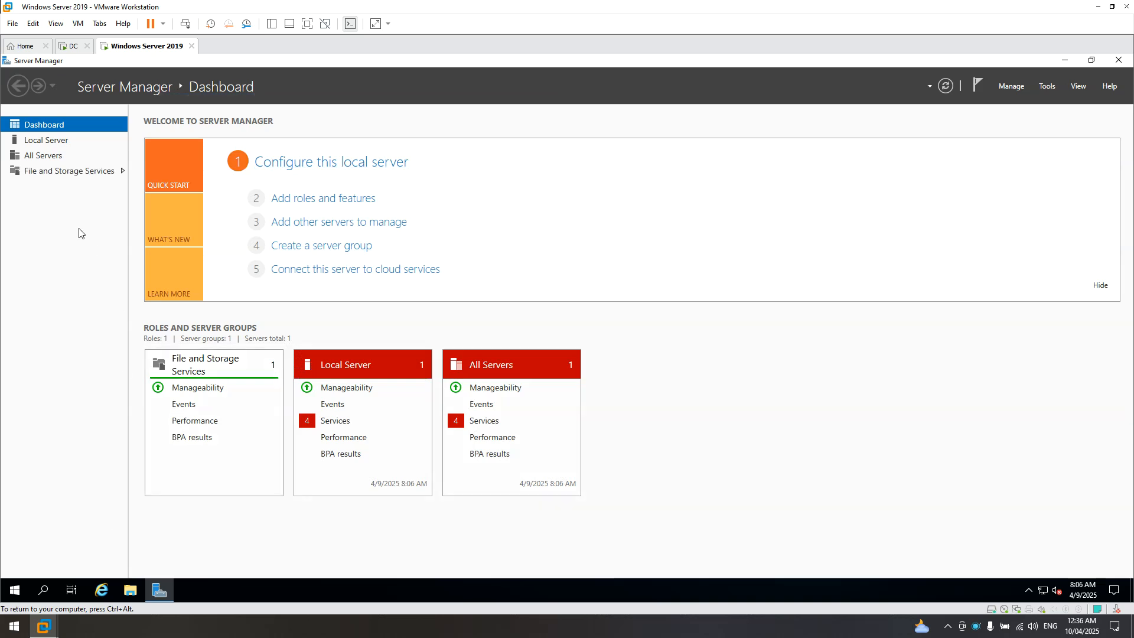
left_click(51, 145)
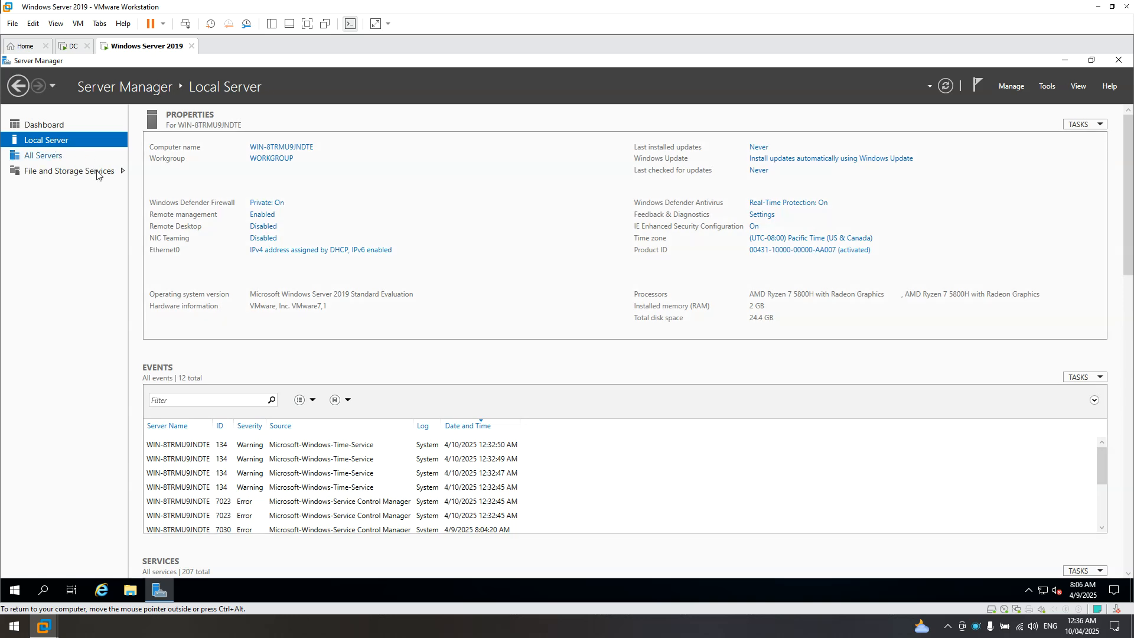
left_click(278, 149)
left_click_drag(188, 105, 465, 167)
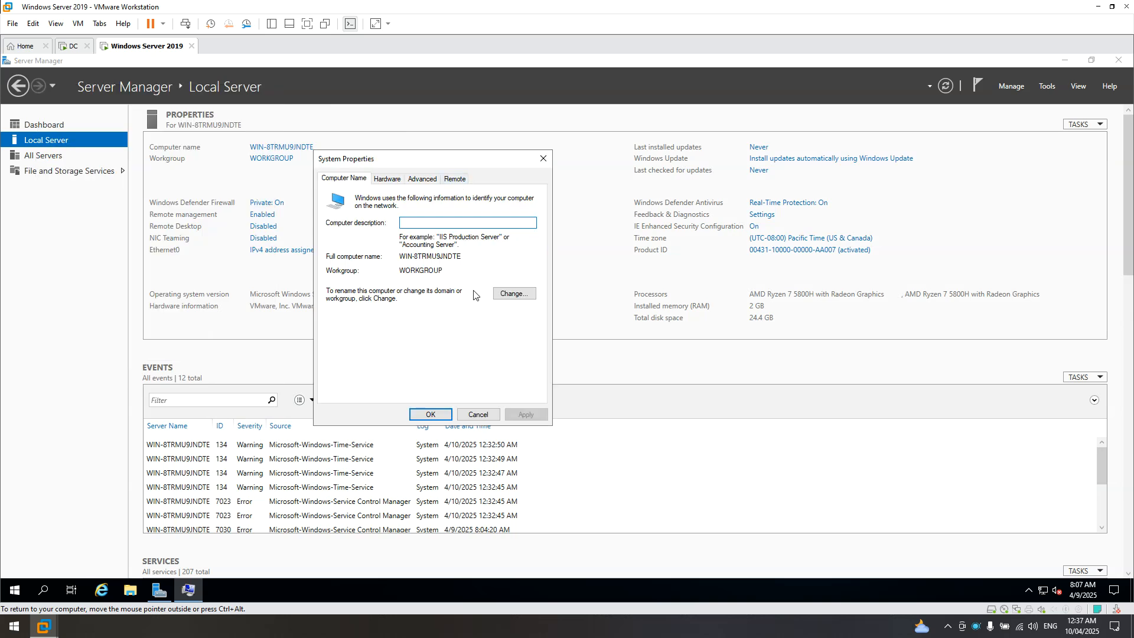
left_click(478, 414)
key("Num_Lock")
key("Num_Lock")
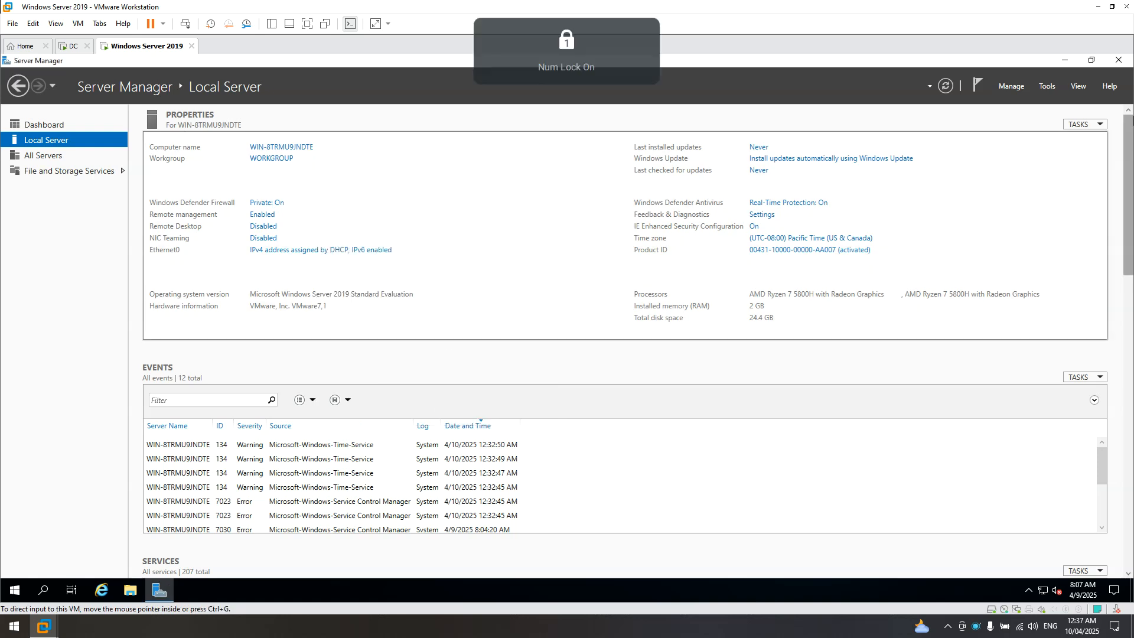
- Relaunch Server Manager from Start and set the Windows Admin Center prompt to never show again
left_click(1113, 64)
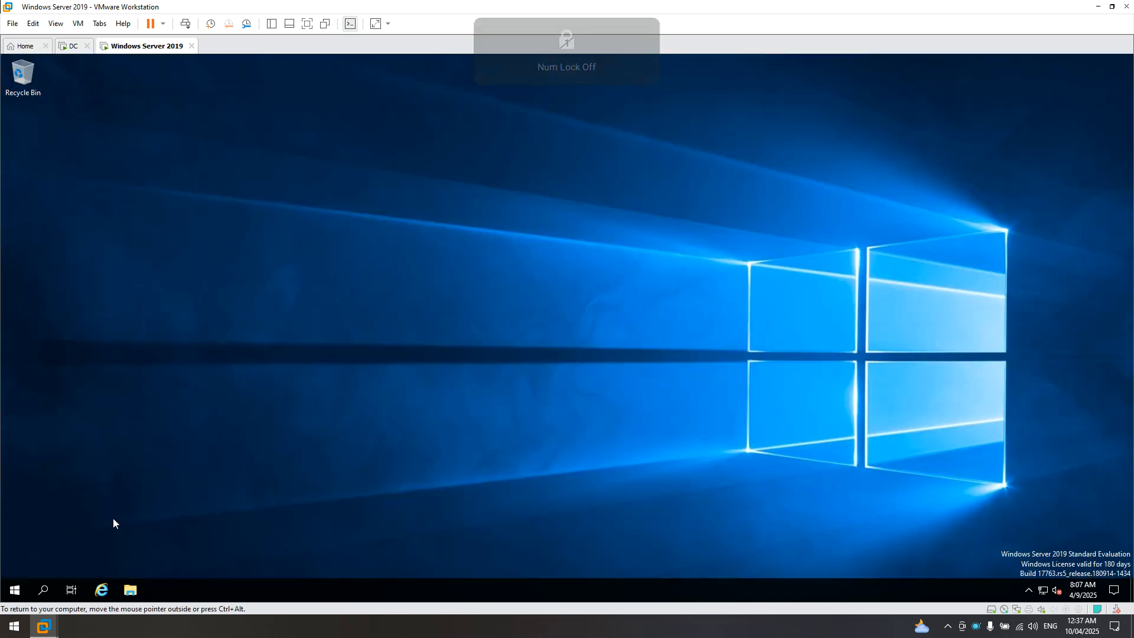
left_click(17, 589)
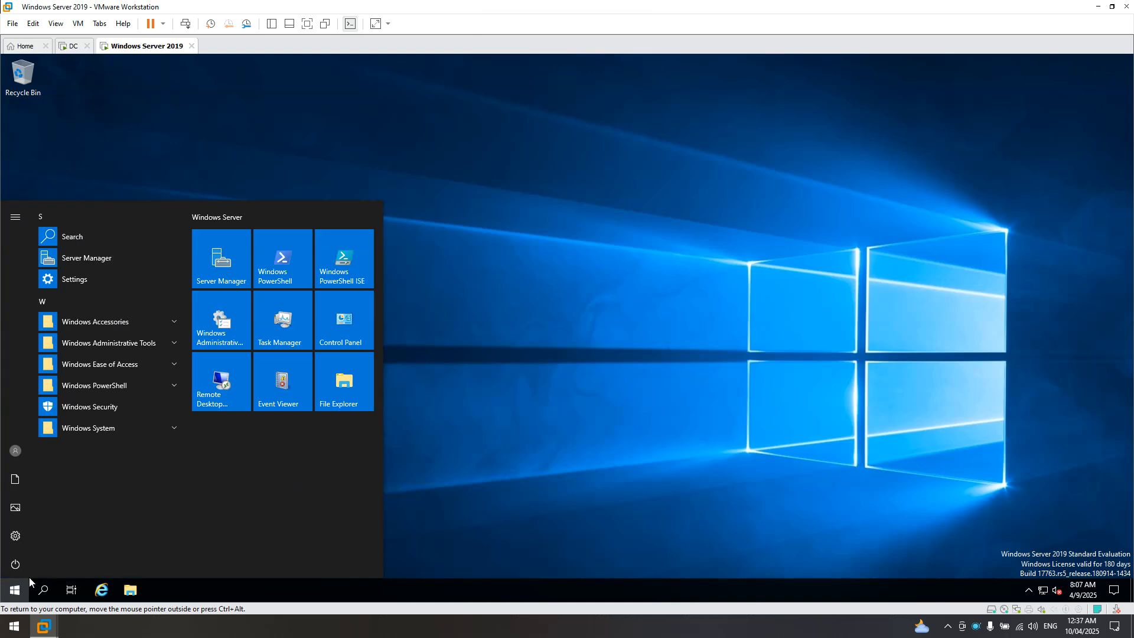
left_click(240, 257)
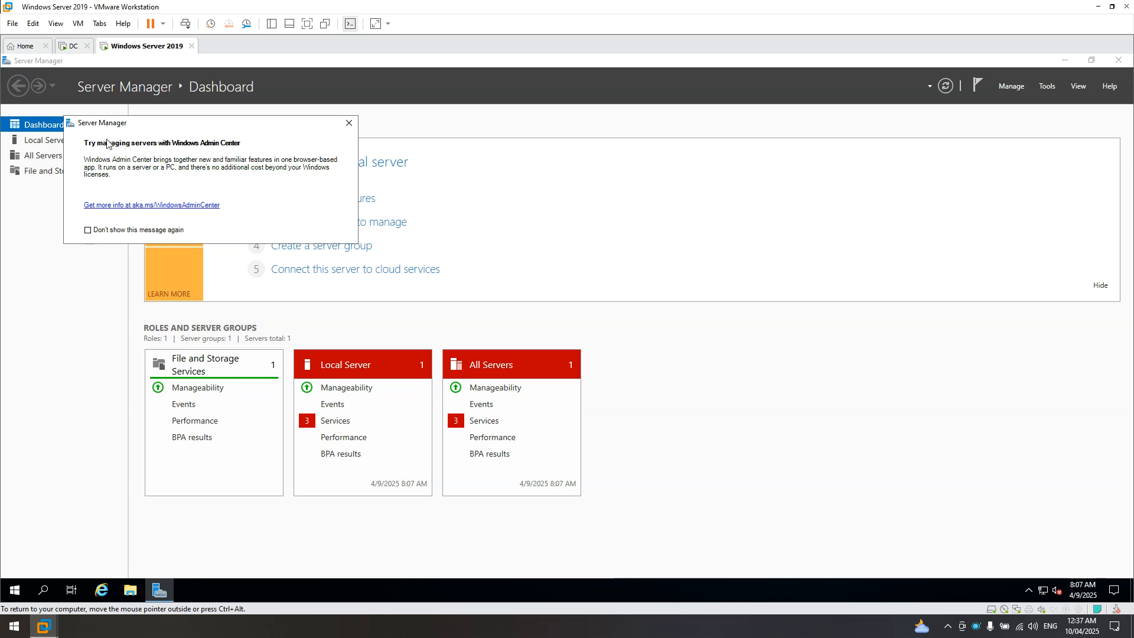
left_click_drag(124, 131, 211, 154)
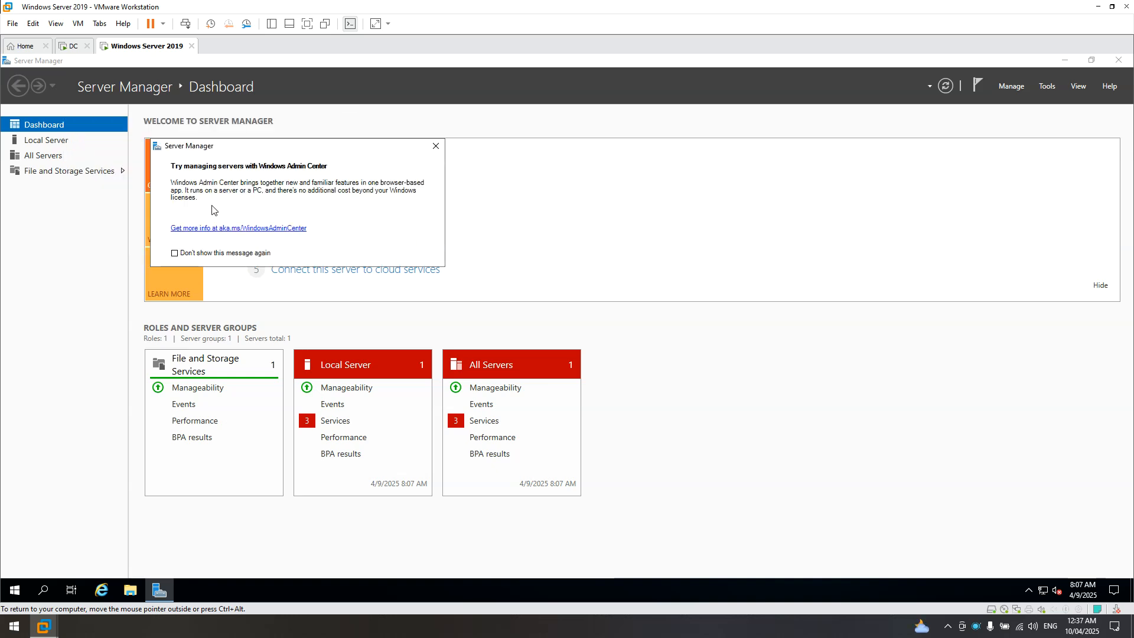
left_click(175, 254)
left_click(175, 253)
left_click(432, 152)
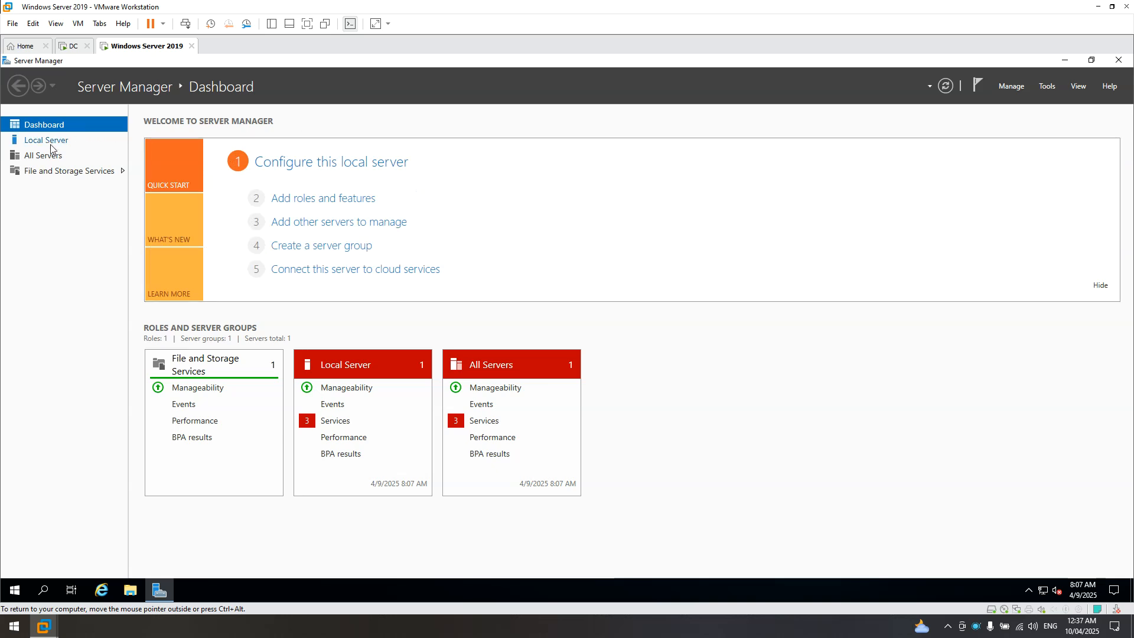
- Open the Change dialog for WIN-8TRMU9JNDTE, cancel both dialogs, and close Server Manager
left_click(39, 143)
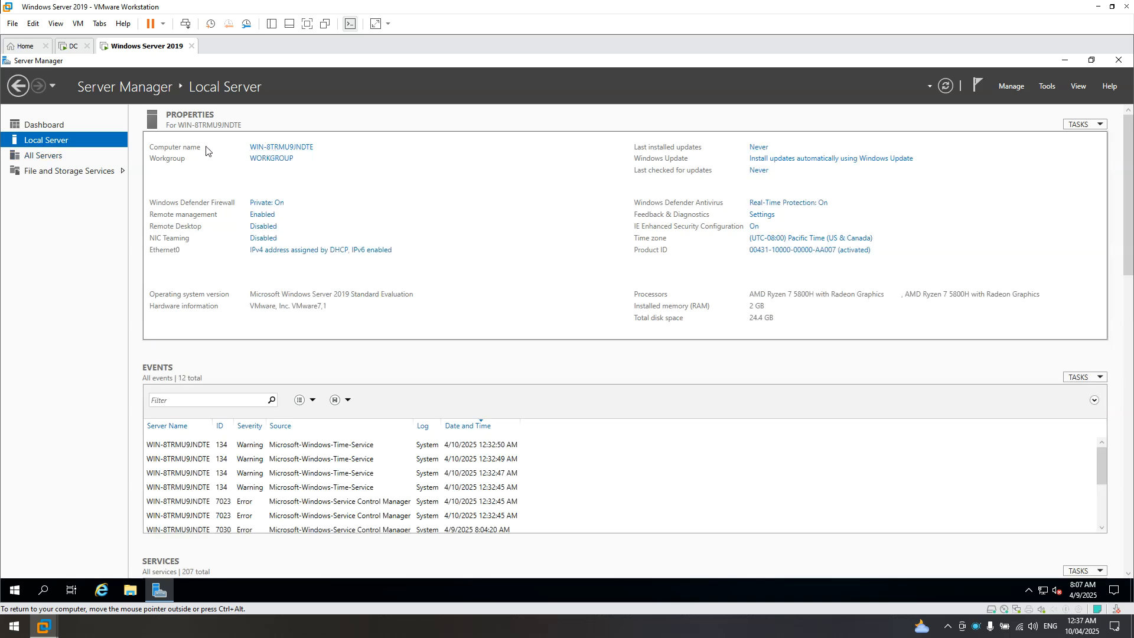
left_click(282, 148)
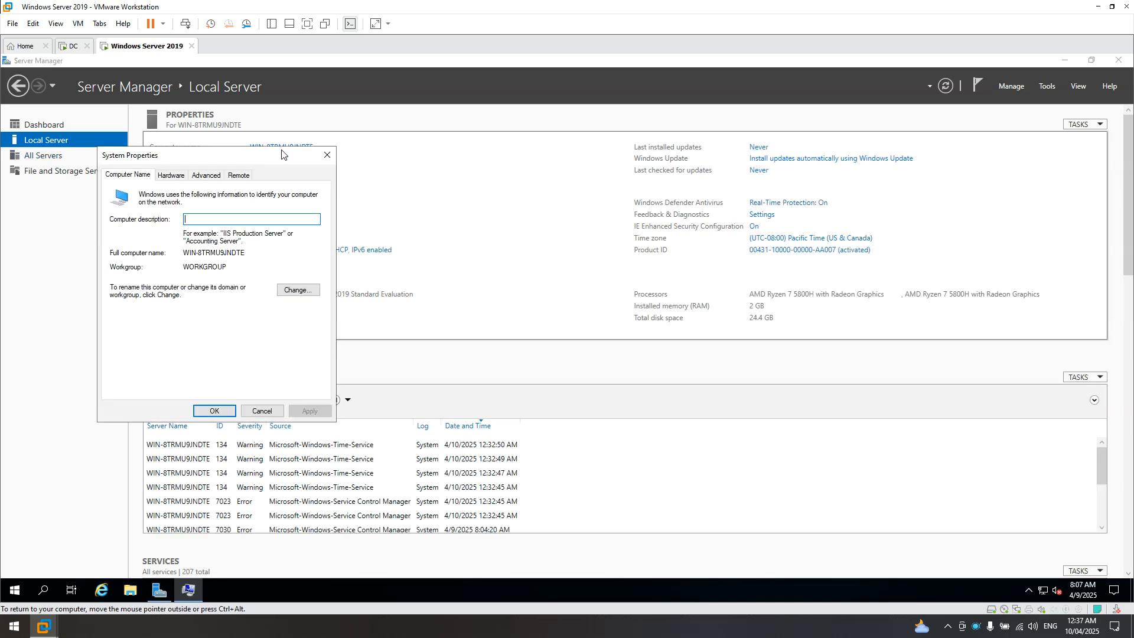
left_click(292, 291)
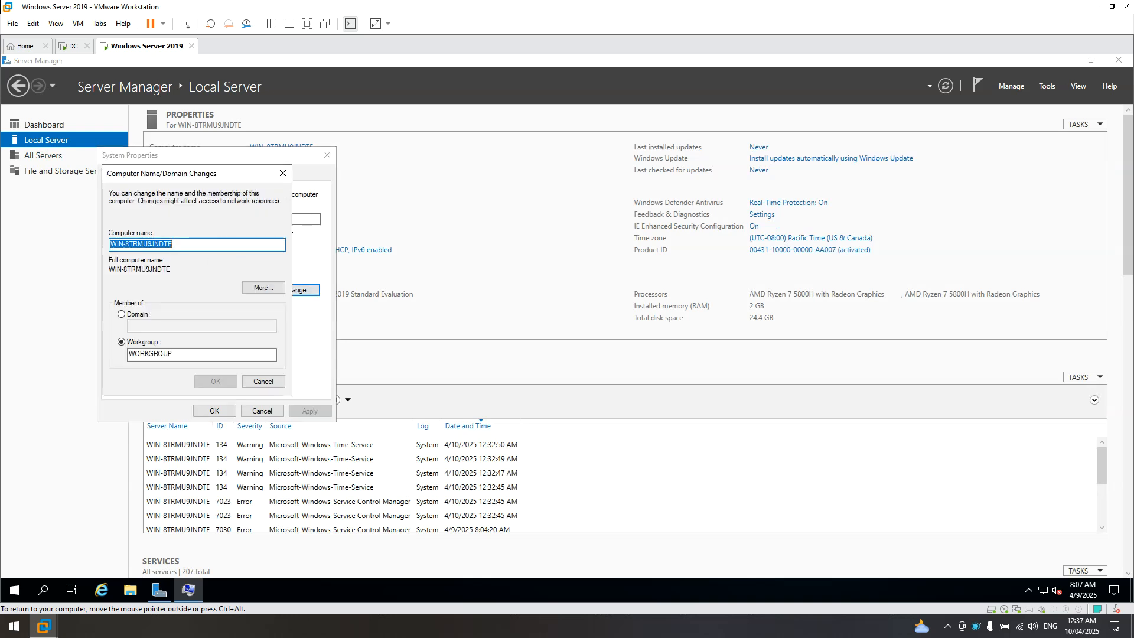
left_click(267, 382)
left_click(264, 413)
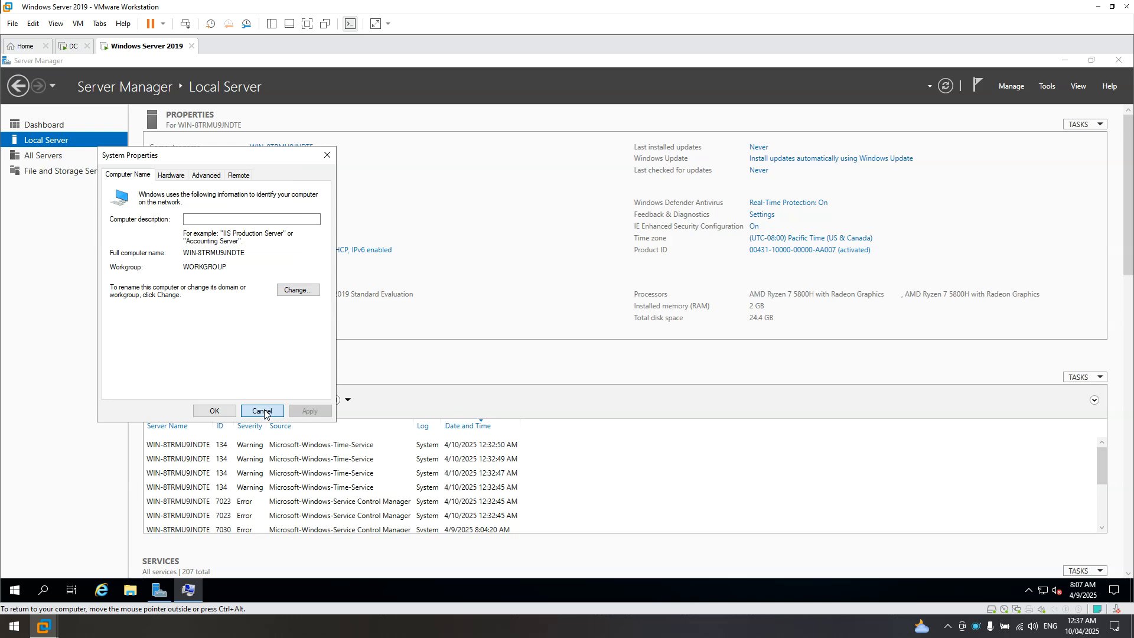
left_click(264, 413)
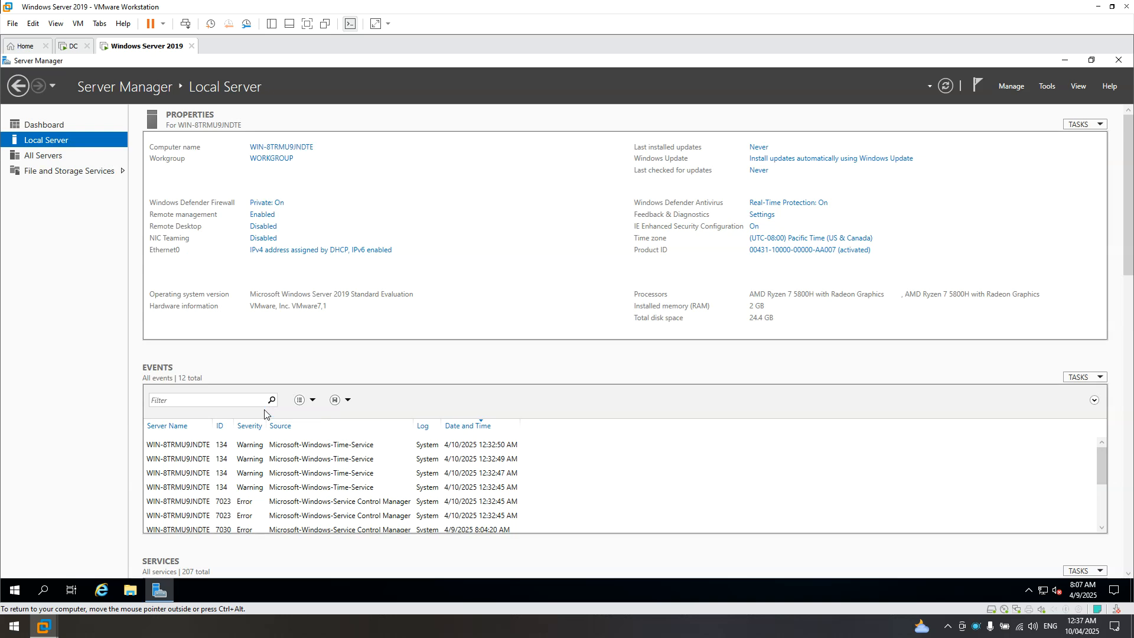
left_click(1118, 60)
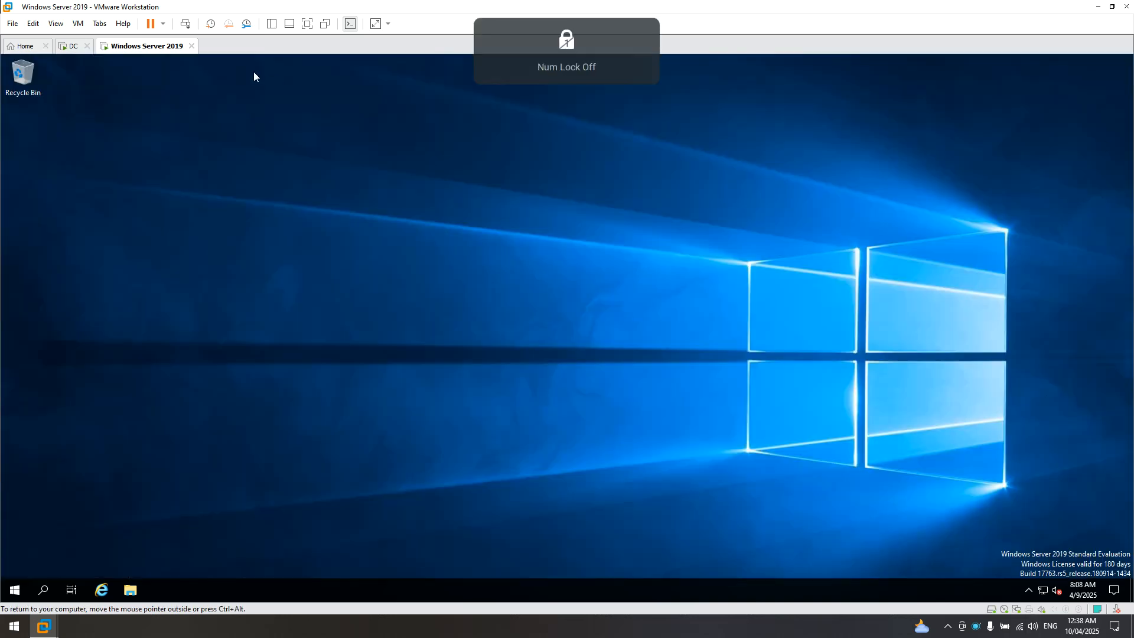
right_click(1044, 591)
- Open Network & Internet settings from the tray network icon and go to the Ethernet page
left_click(1046, 576)
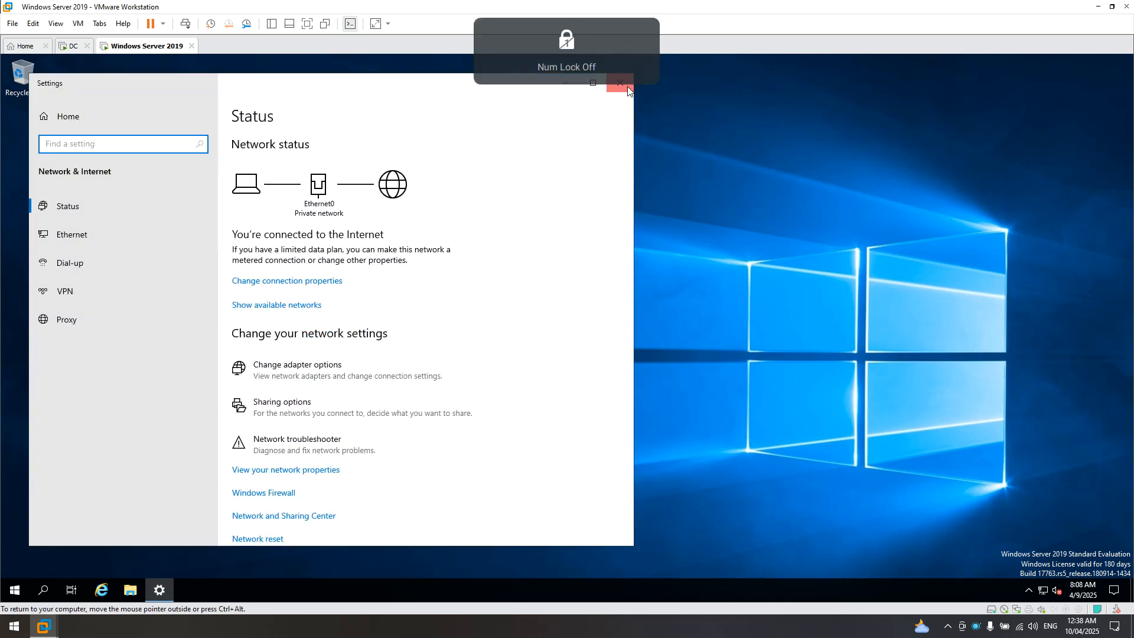
left_click(620, 83)
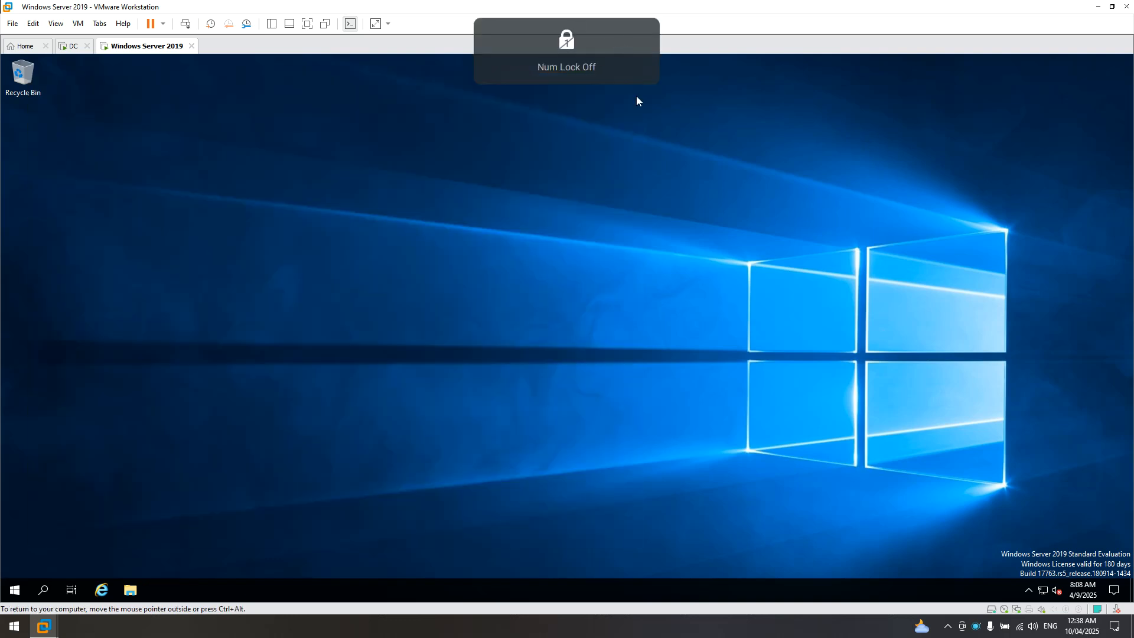
right_click(1044, 593)
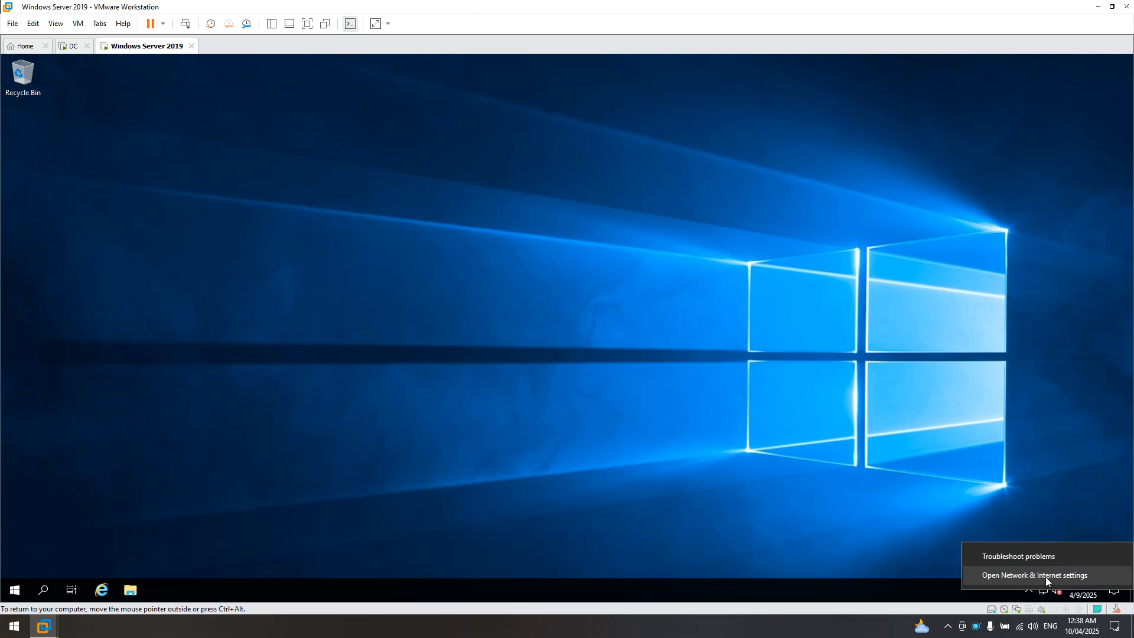
left_click(1045, 575)
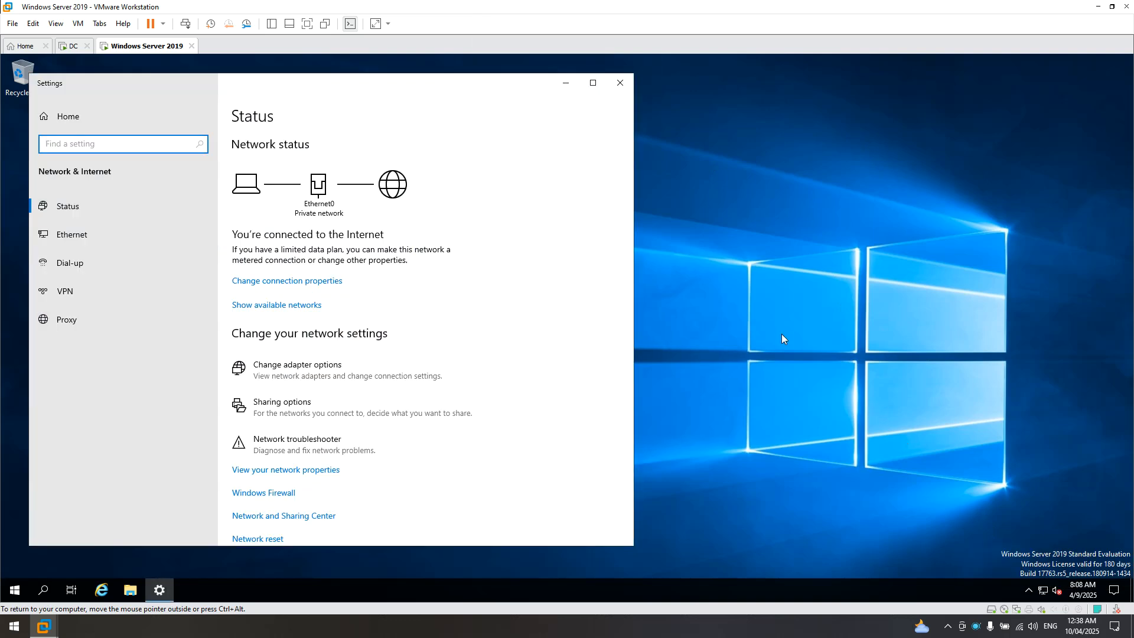
left_click(54, 237)
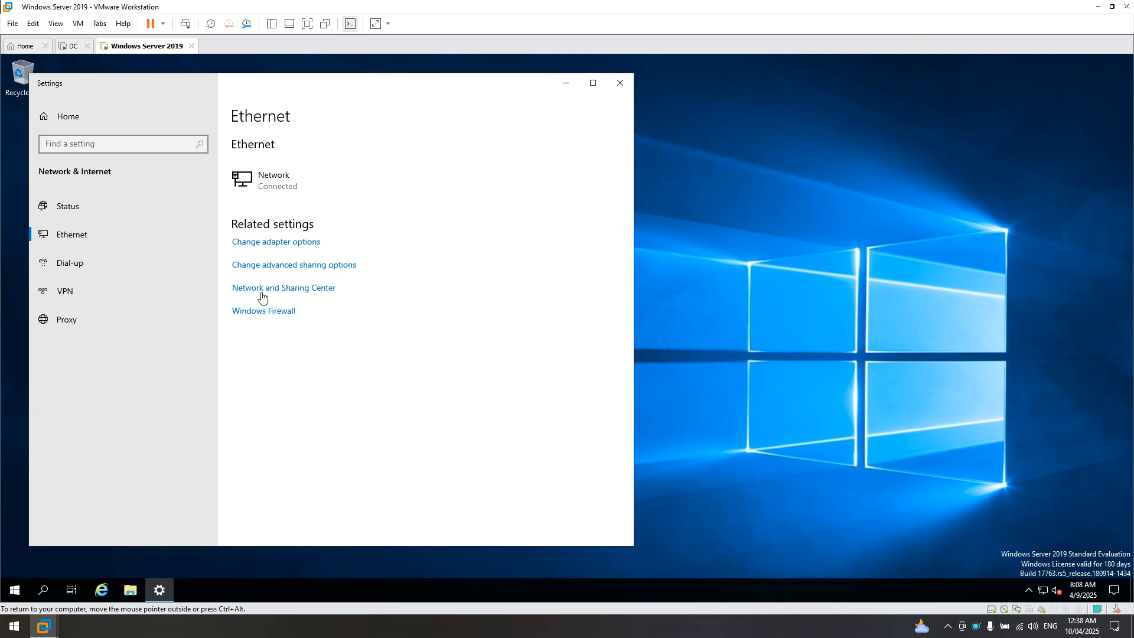
- Open the Ethernet0 adapter's Properties from the Network Connections list
left_click(274, 243)
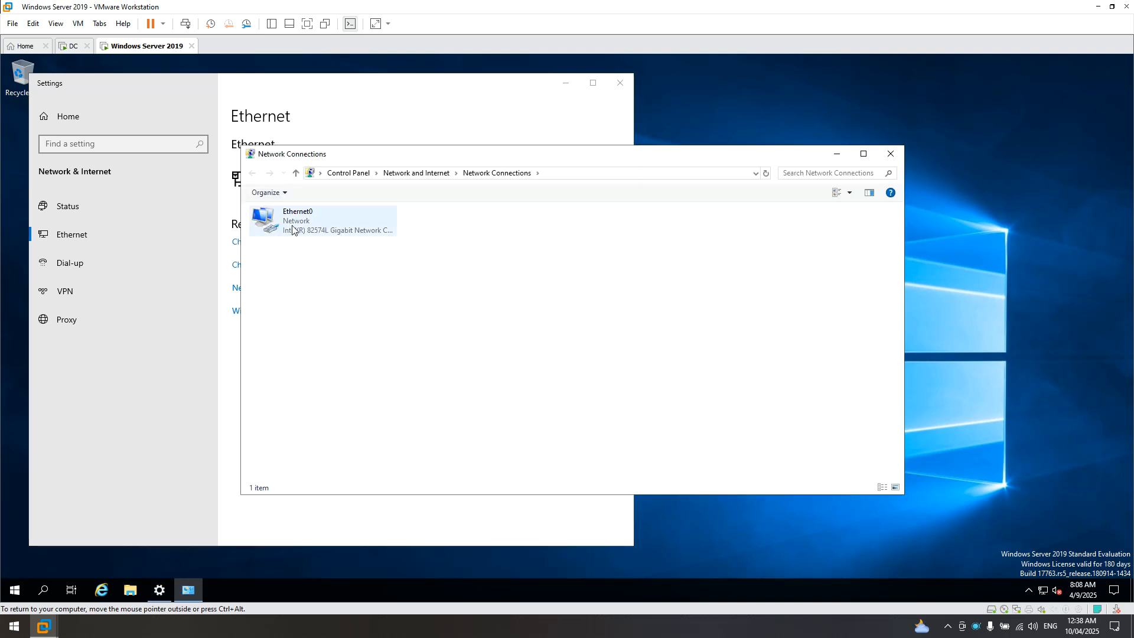
left_click(891, 153)
left_click(274, 244)
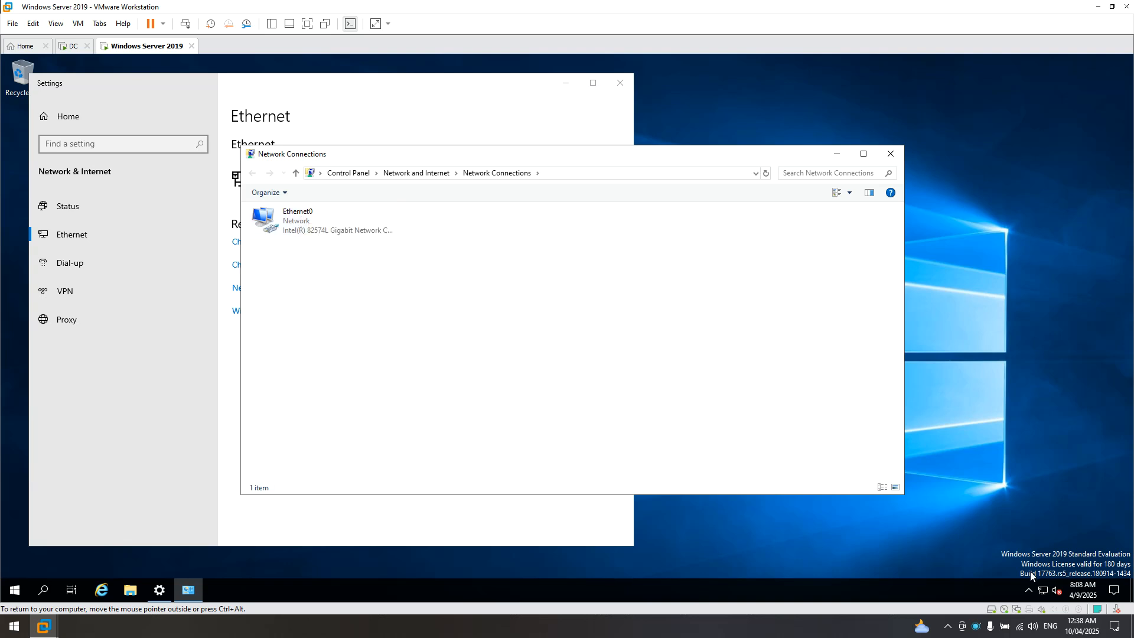
right_click(294, 221)
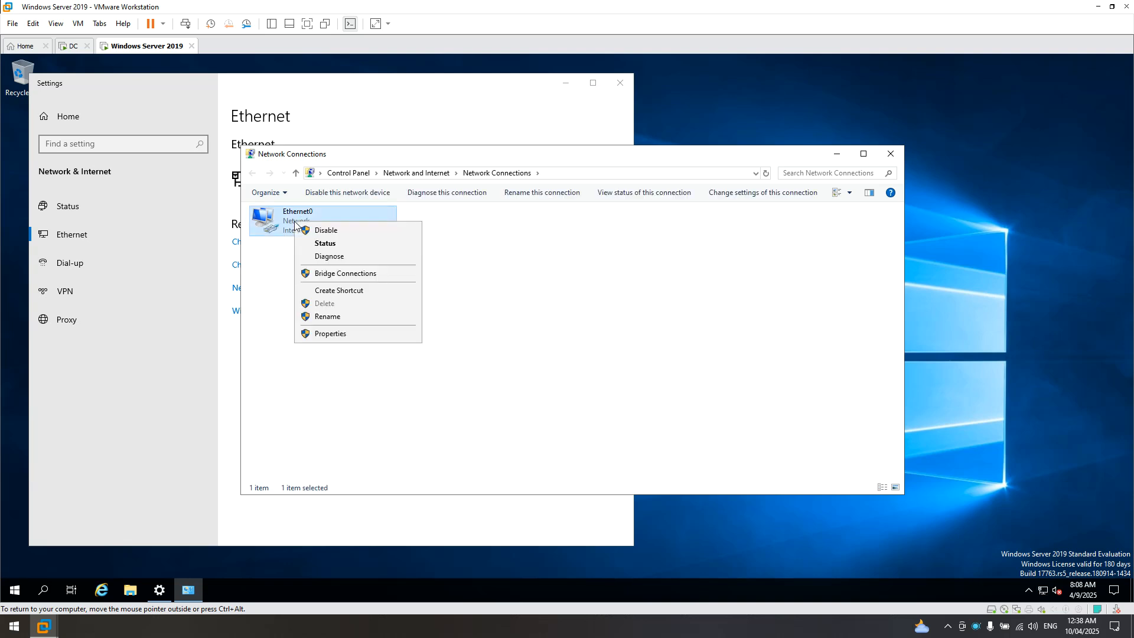
left_click(313, 334)
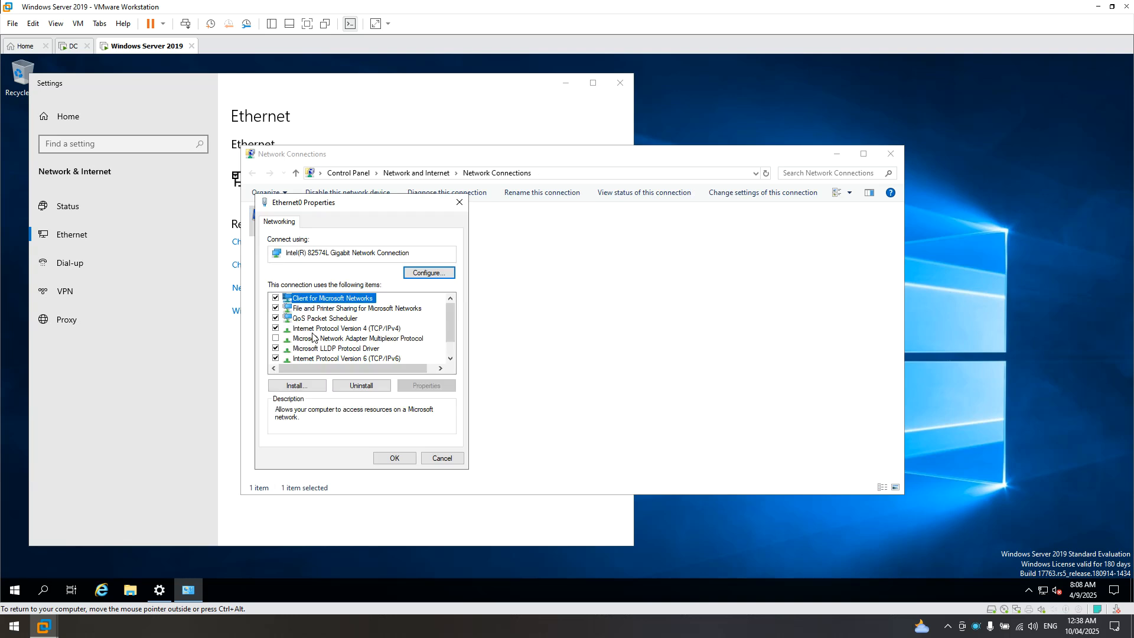
- Open TCP/IPv4 properties, select 'Use the following IP address', then switch to the DC VM
left_click(348, 332)
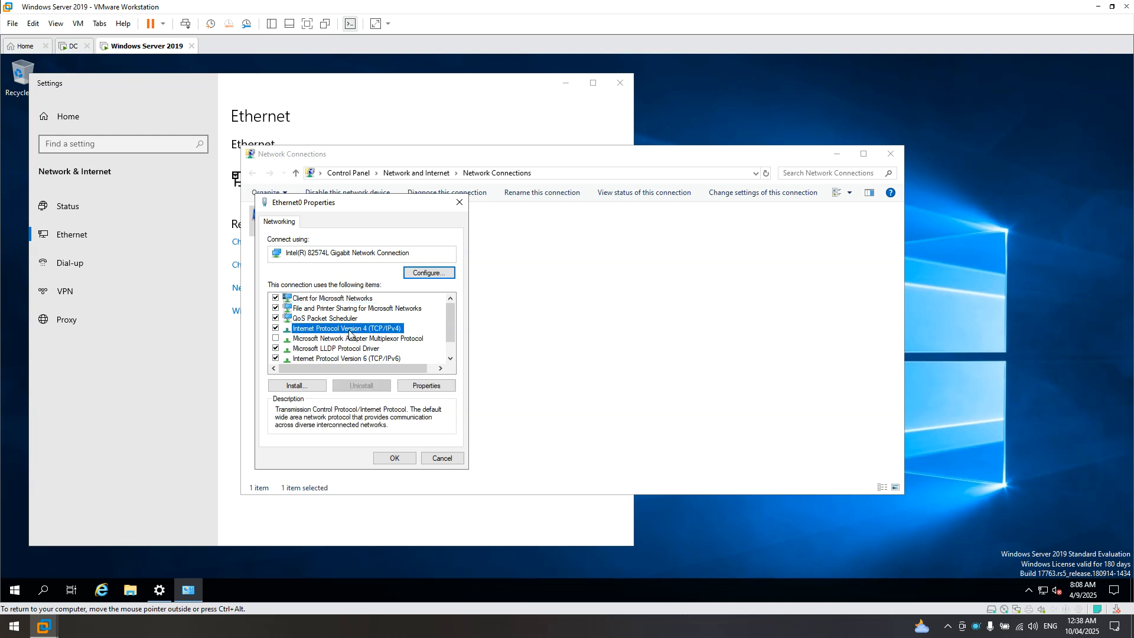
left_click(433, 387)
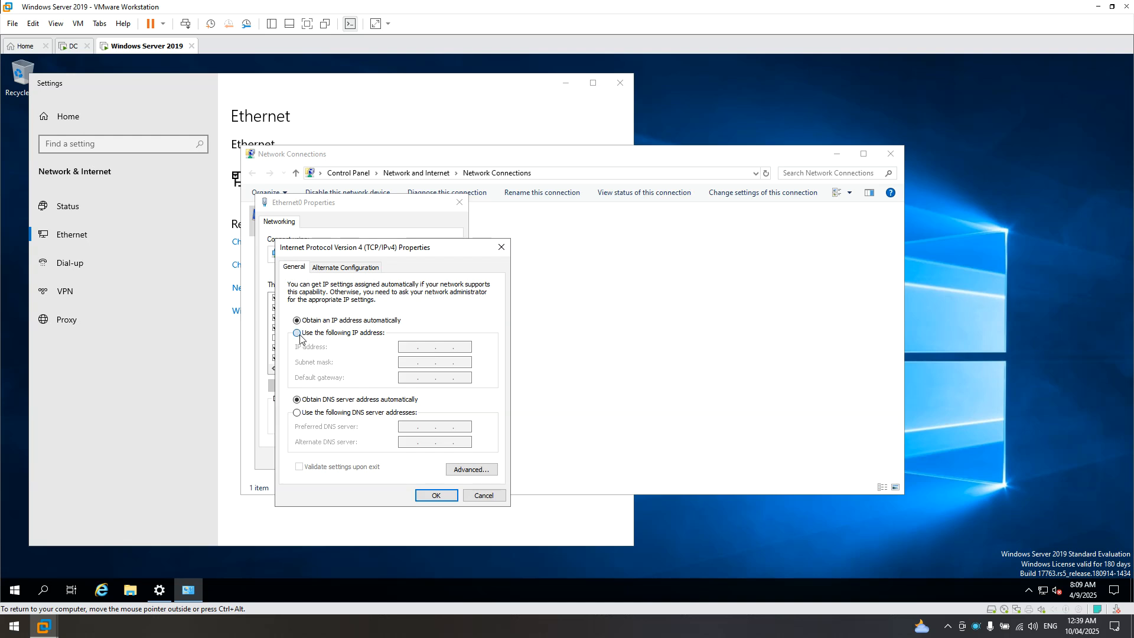
left_click(298, 334)
left_click(404, 348)
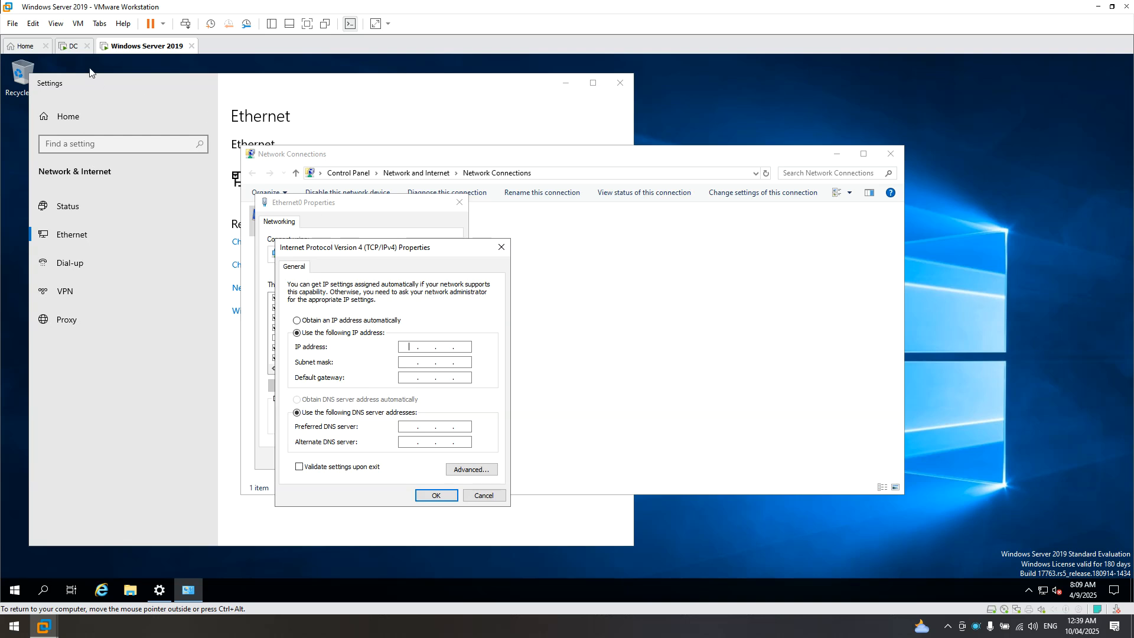
left_click(71, 47)
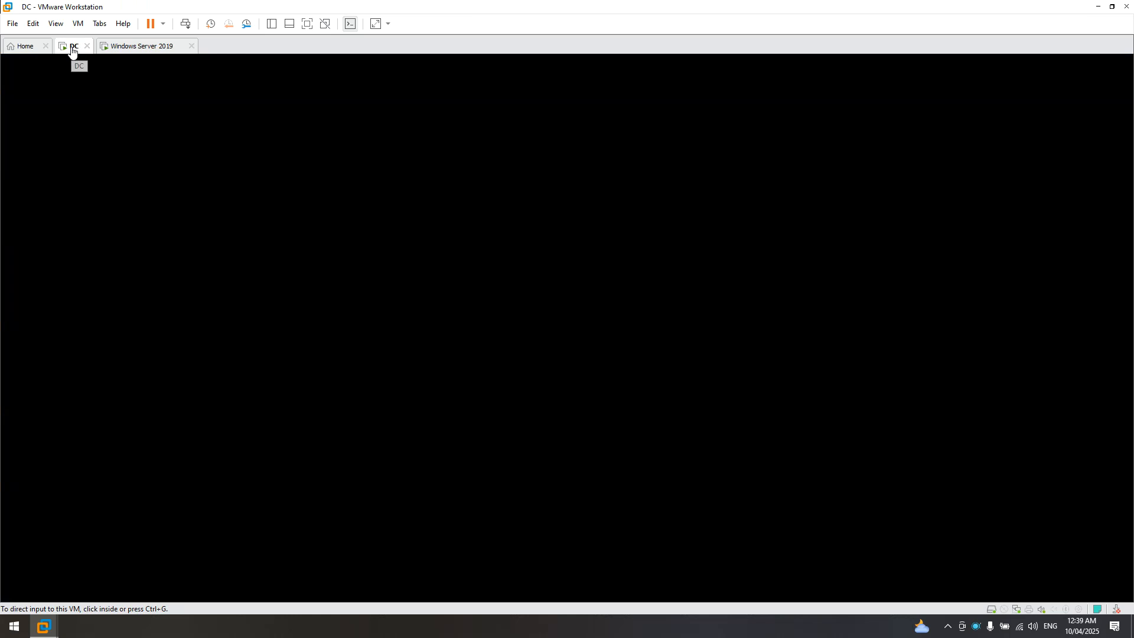
- Send Ctrl+Alt+Del to the DC and sign in with the administrator password
right_click(71, 50)
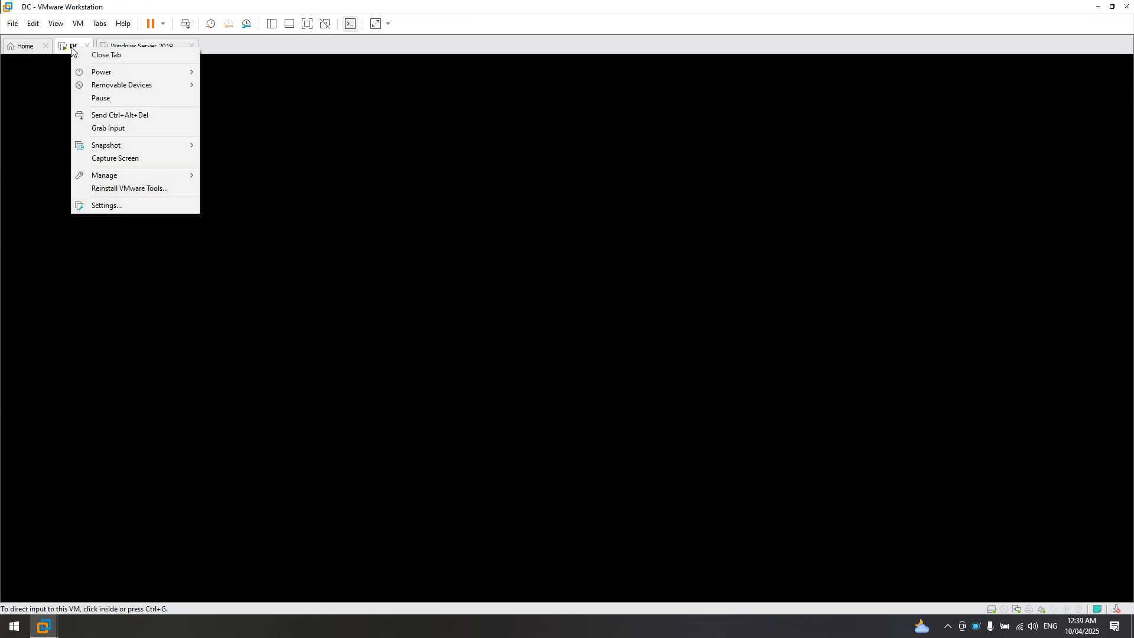
left_click(96, 115)
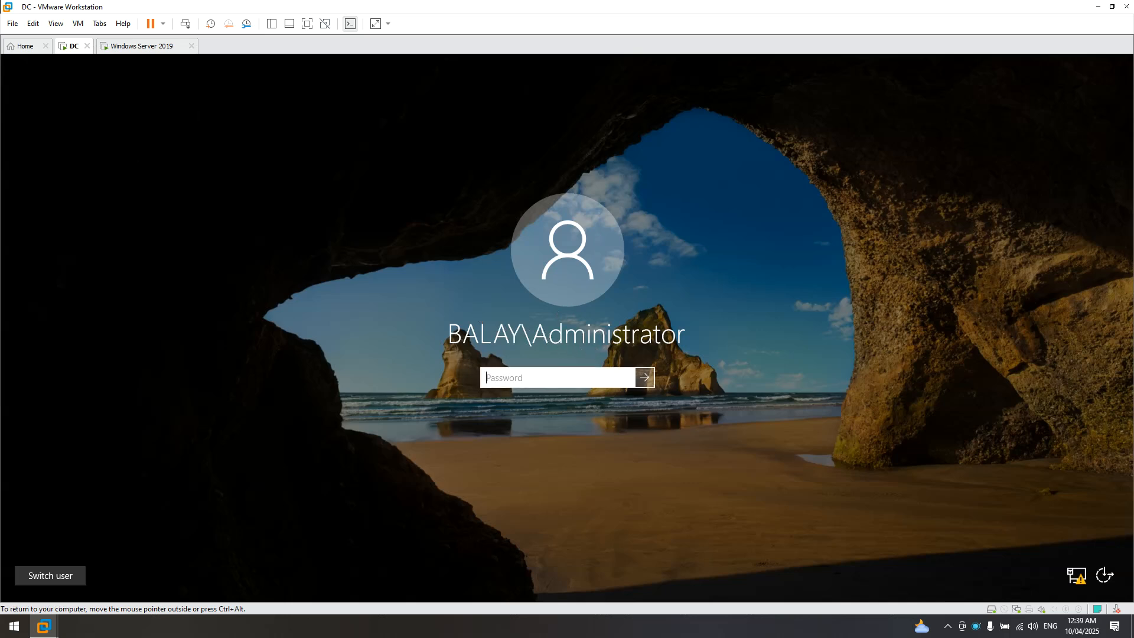
type("••")
key("Return")
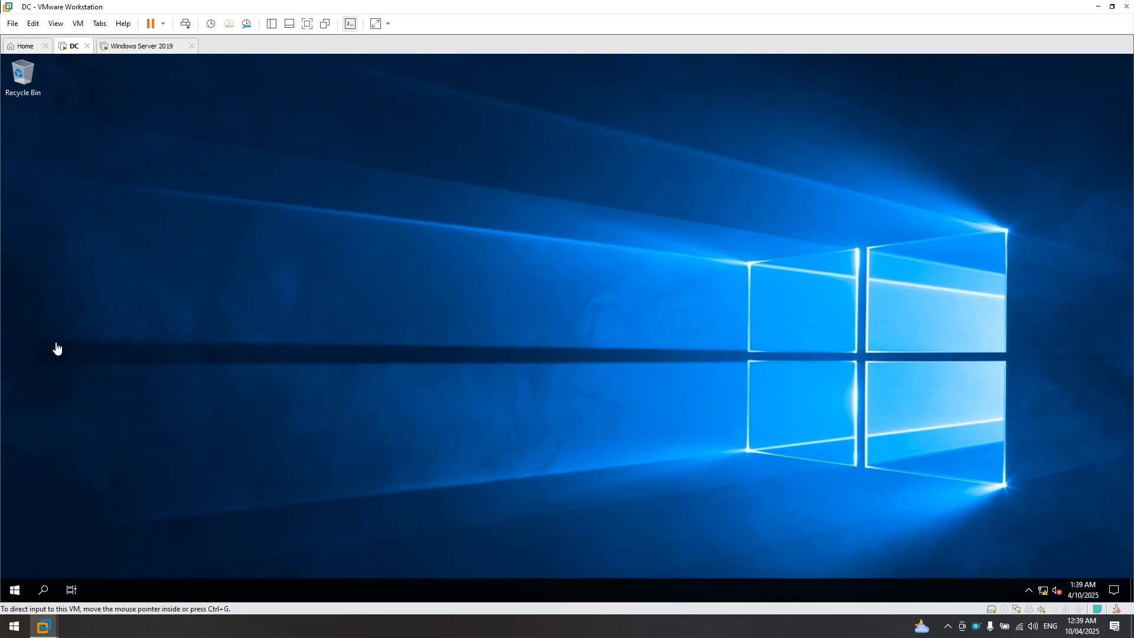
- Launch DNS Manager on the DC and open the balay.local forward lookup zone's records
left_click(14, 590)
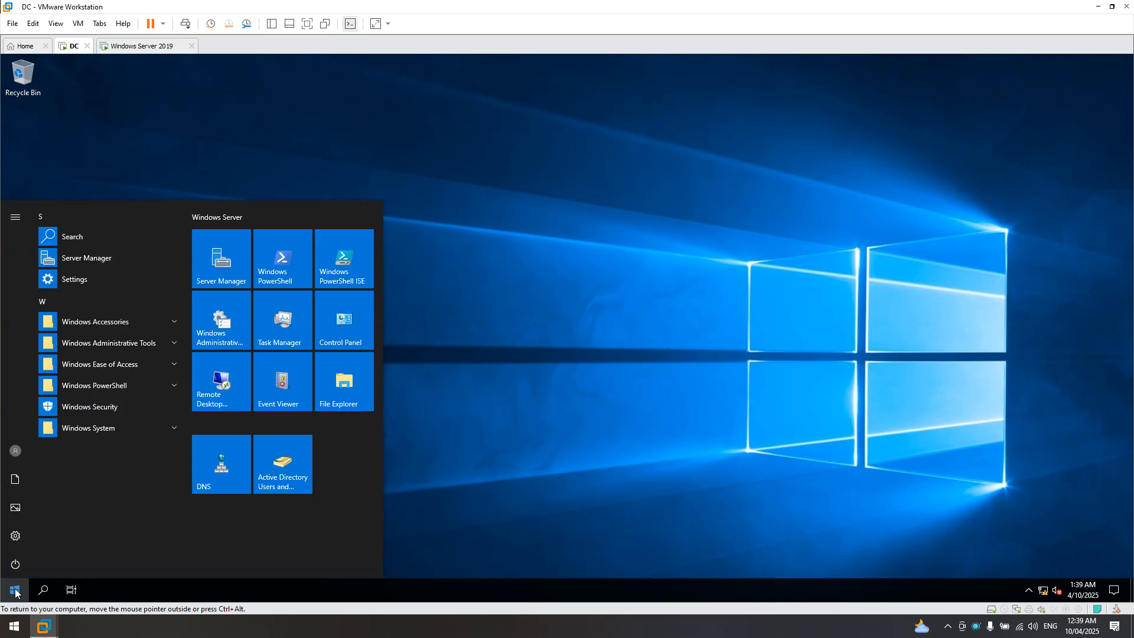
left_click(222, 463)
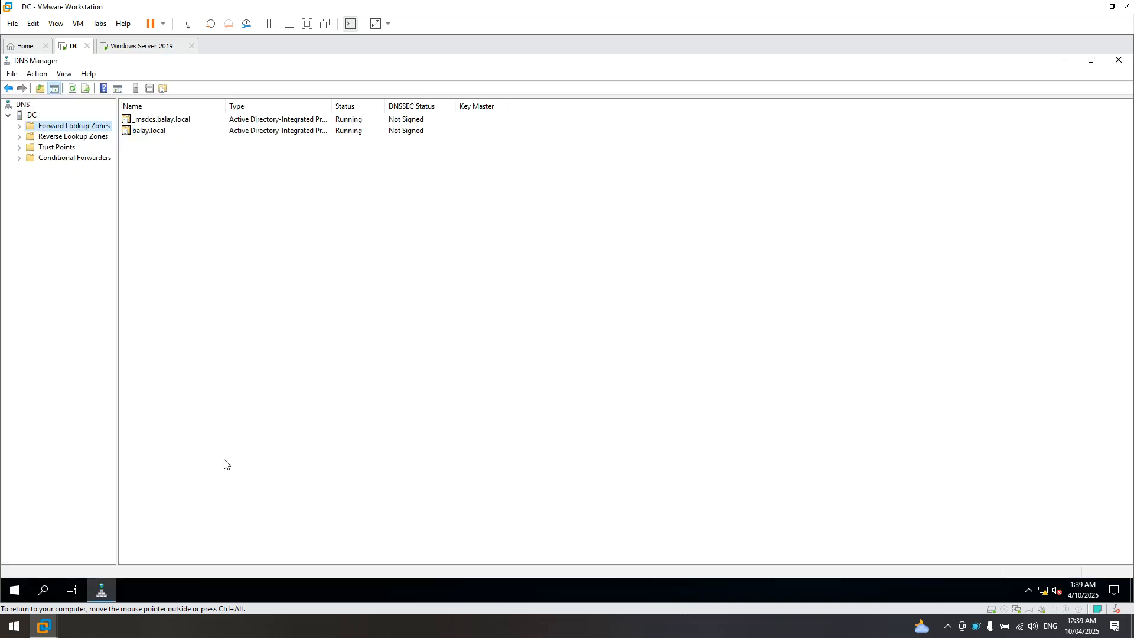
left_click(17, 590)
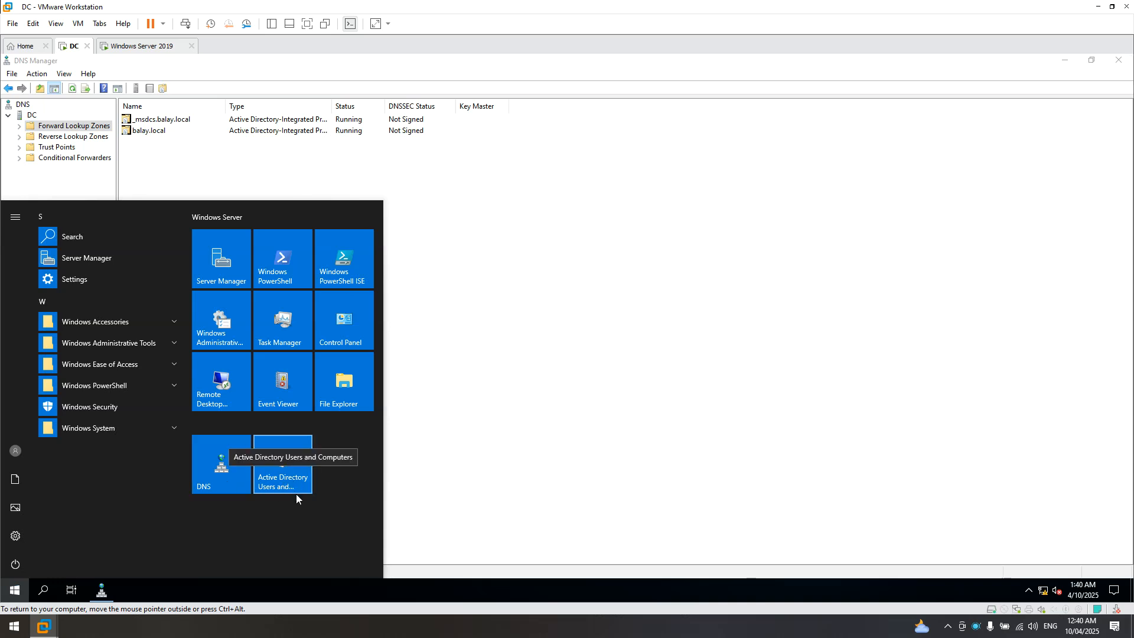
left_click(528, 300)
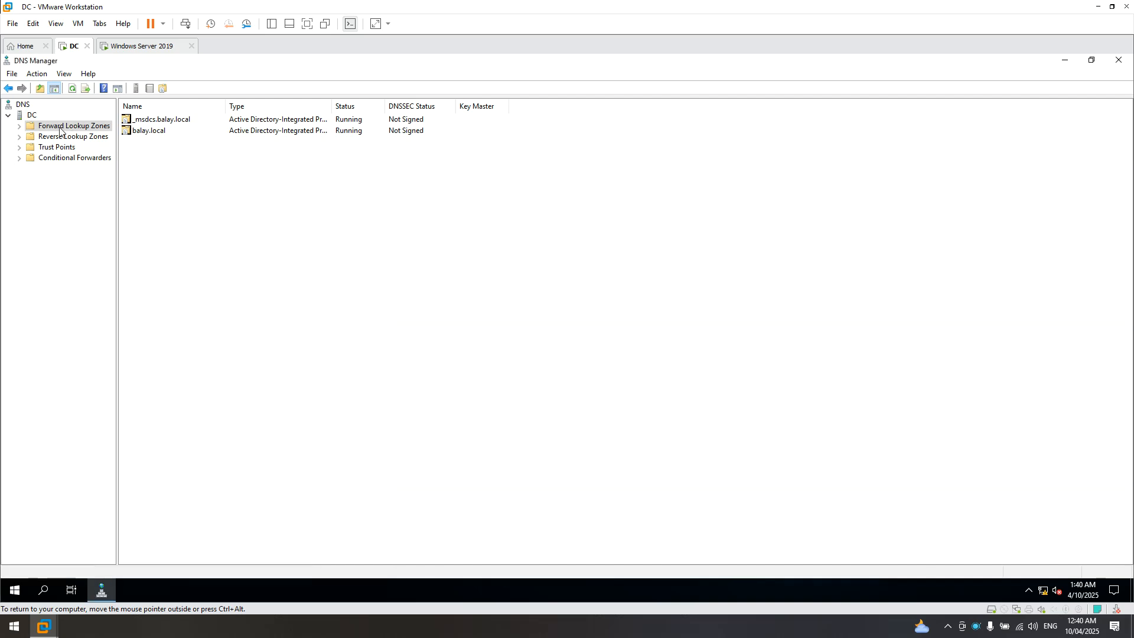
left_click(146, 135)
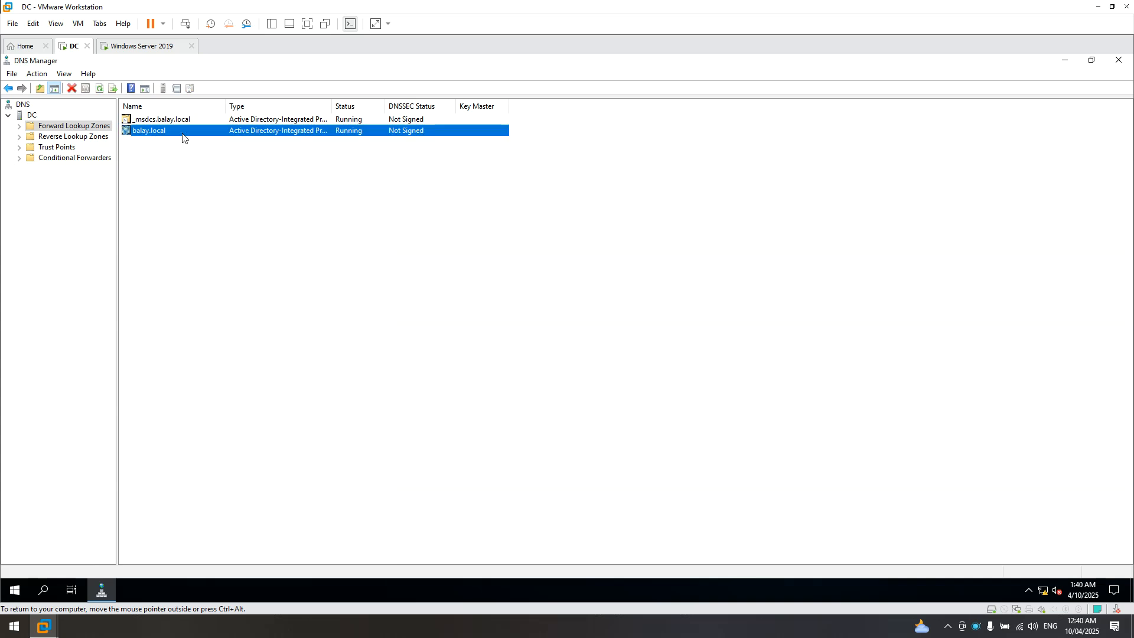
double_click(148, 136)
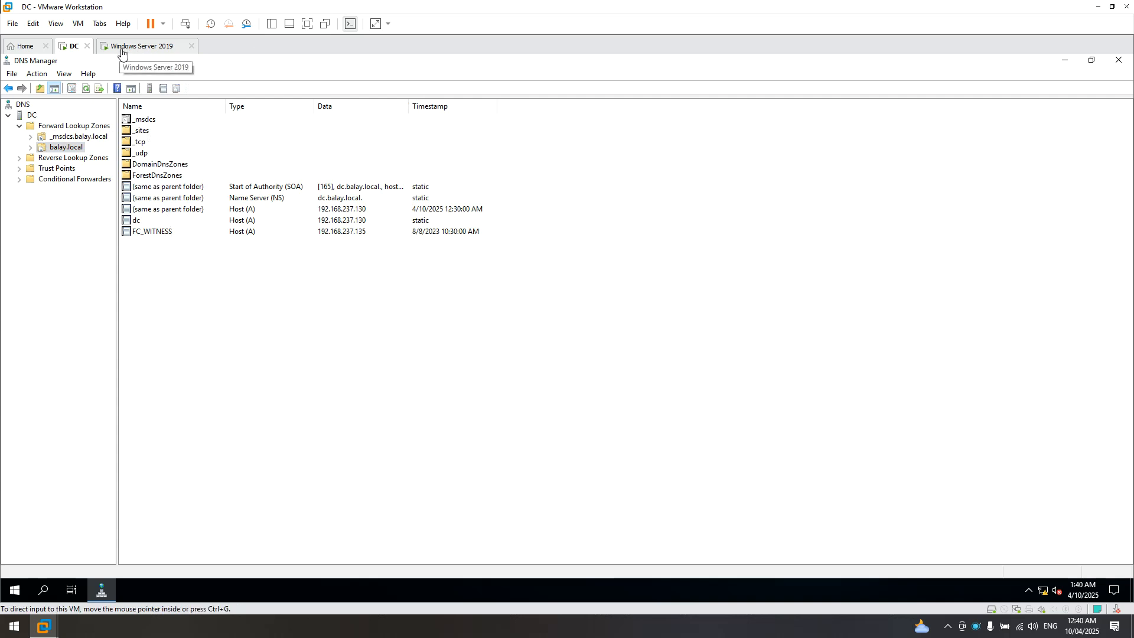
left_click(142, 47)
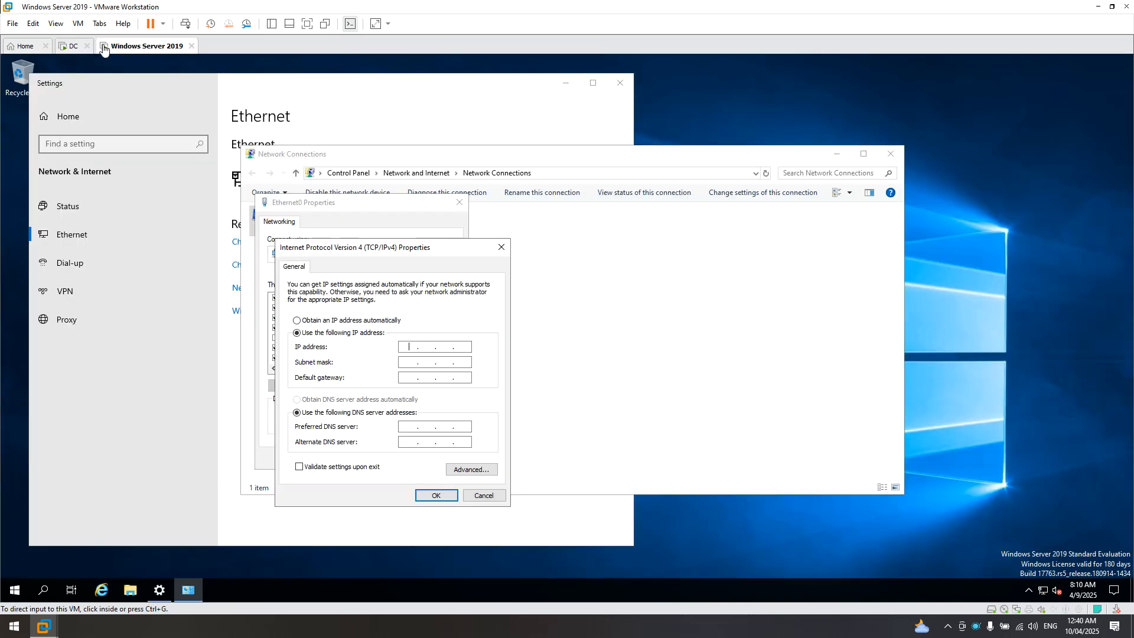
left_click(72, 48)
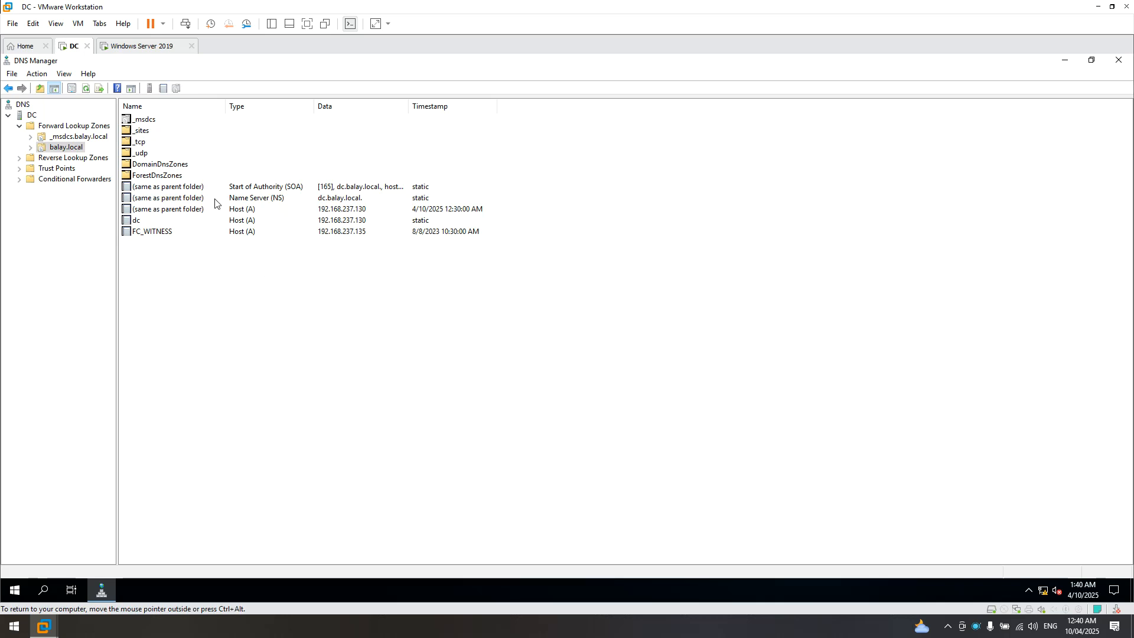
left_click(133, 47)
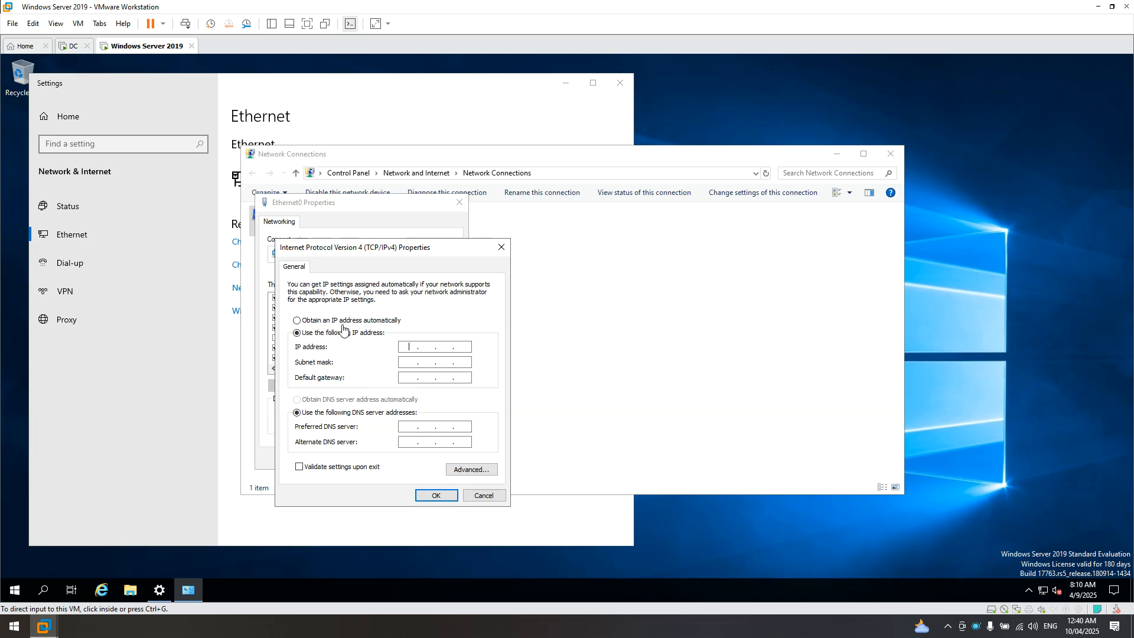
left_click(69, 47)
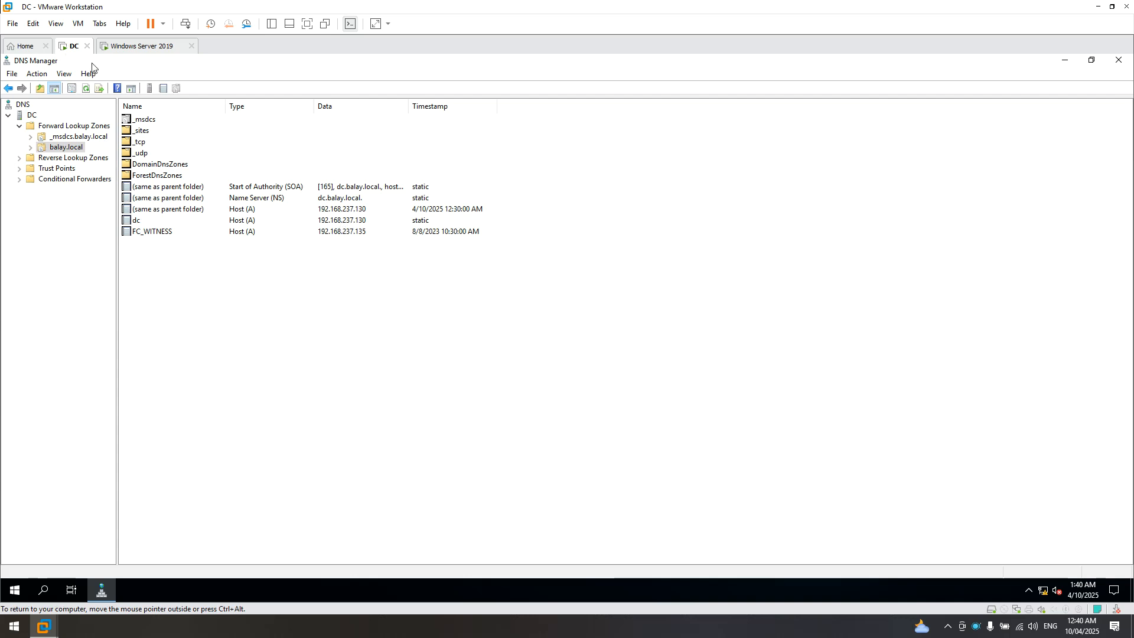
left_click(359, 221)
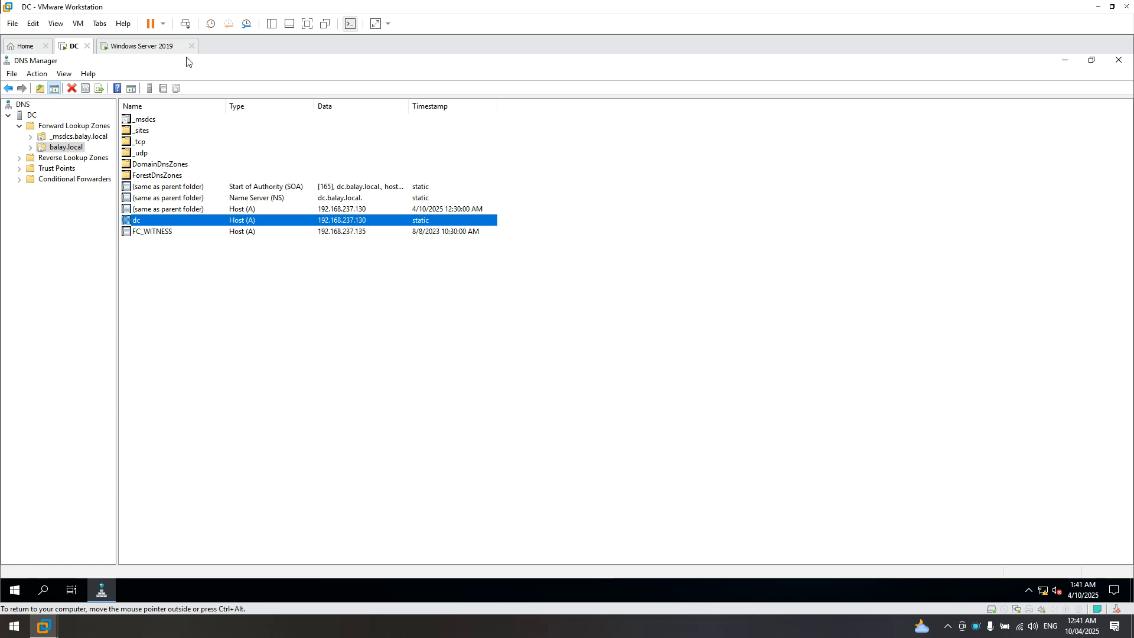
left_click(144, 46)
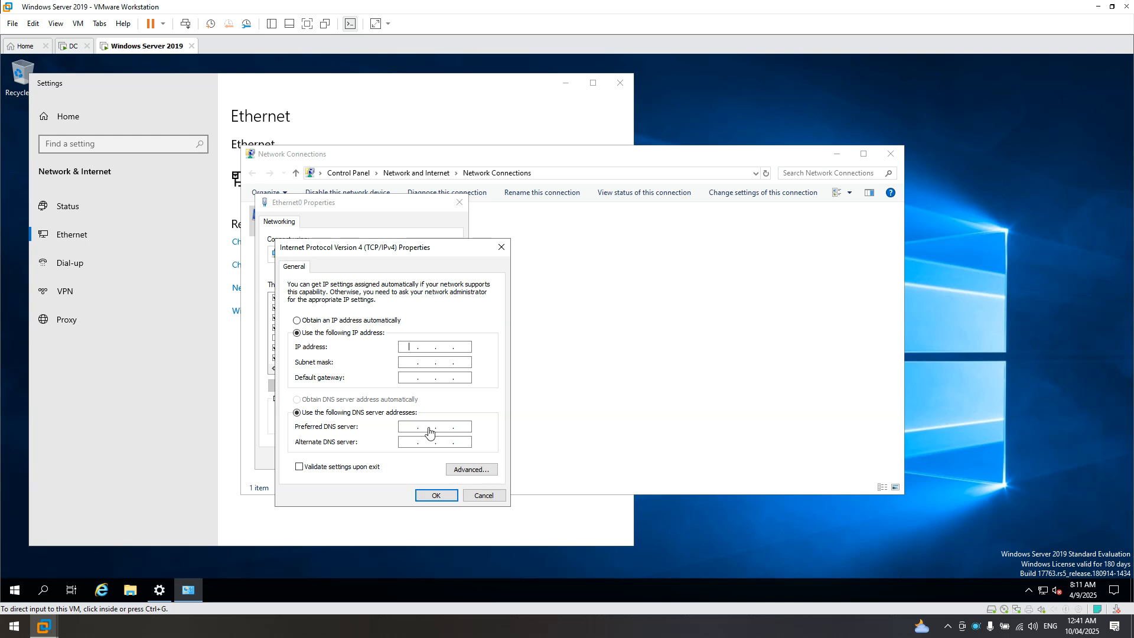
- Enter IP address 192.168.237.131, checking the DC's address for reference
left_click(407, 352)
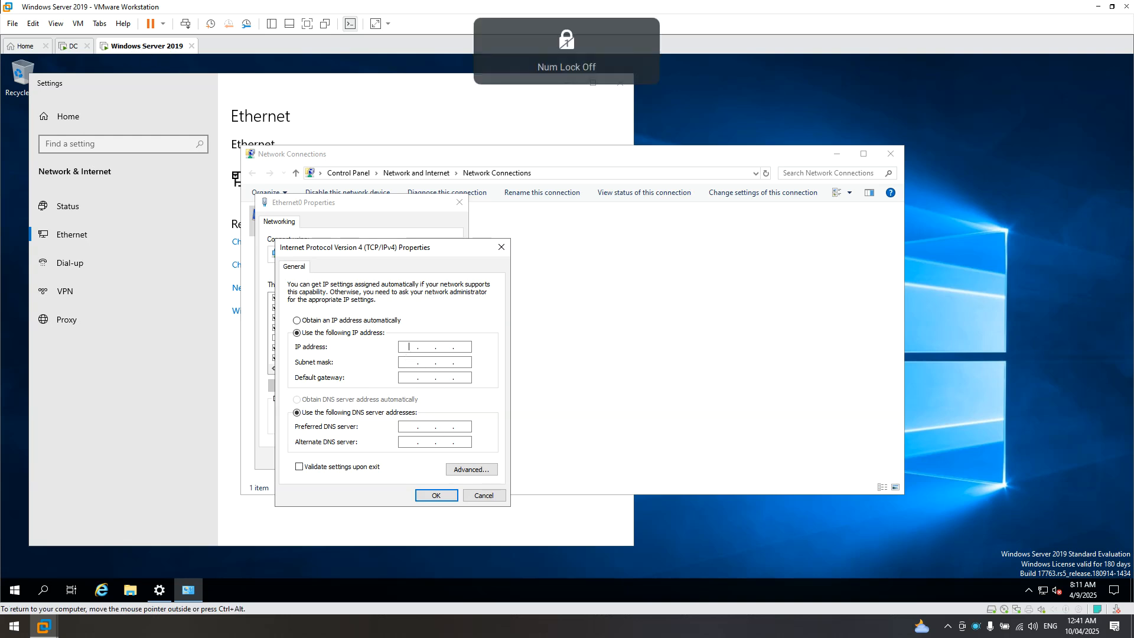
key("Num_Lock")
type("192.168.237.131")
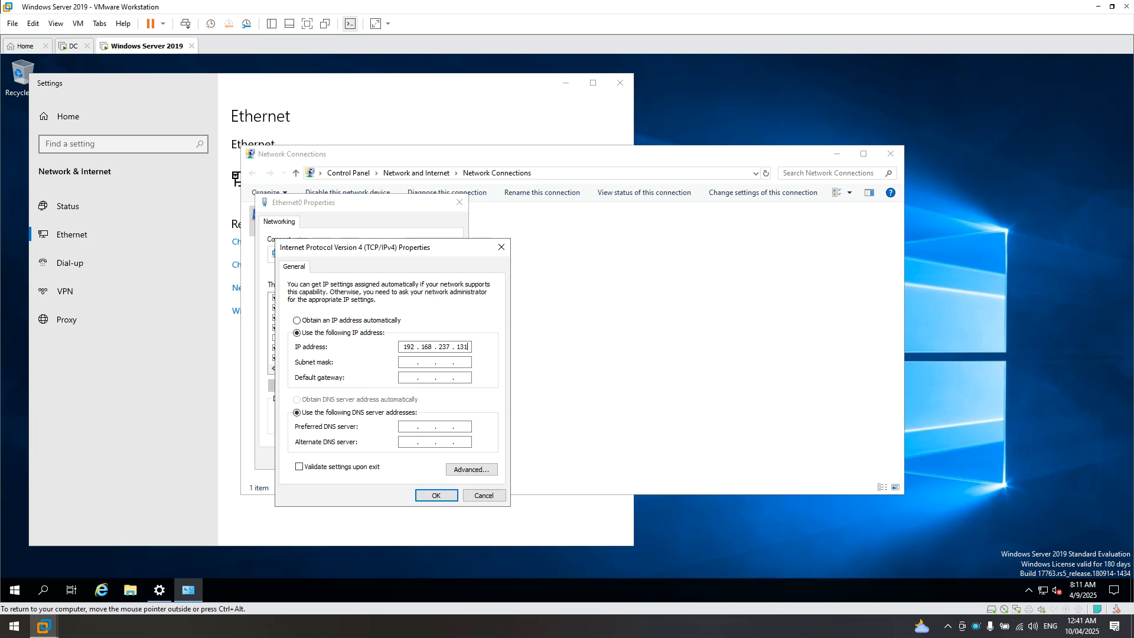
left_click(70, 46)
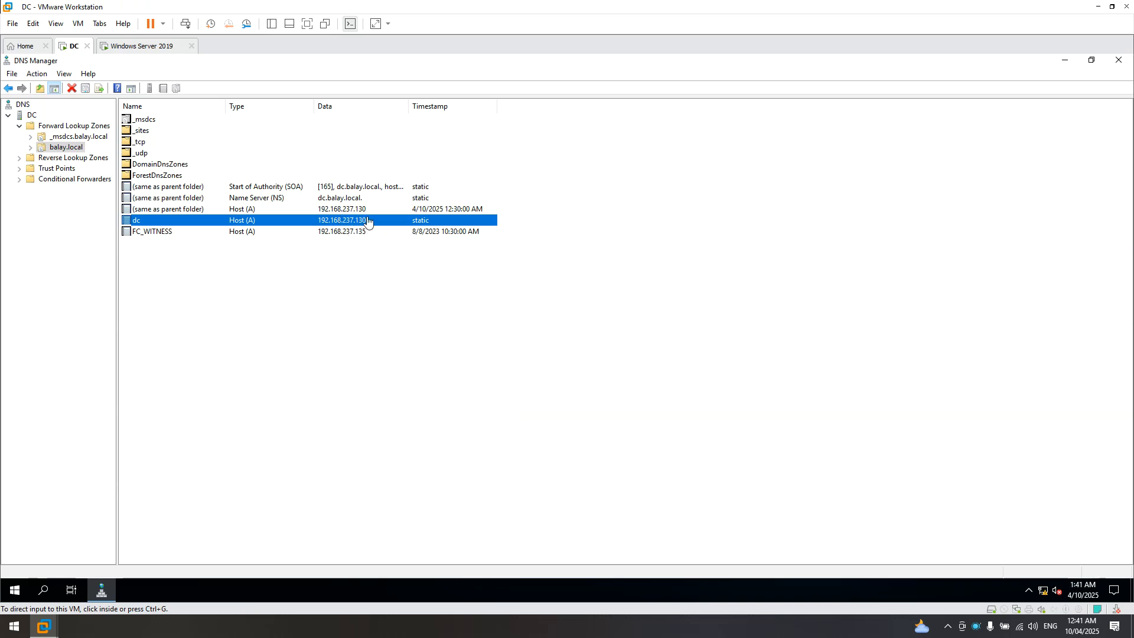
left_click(145, 46)
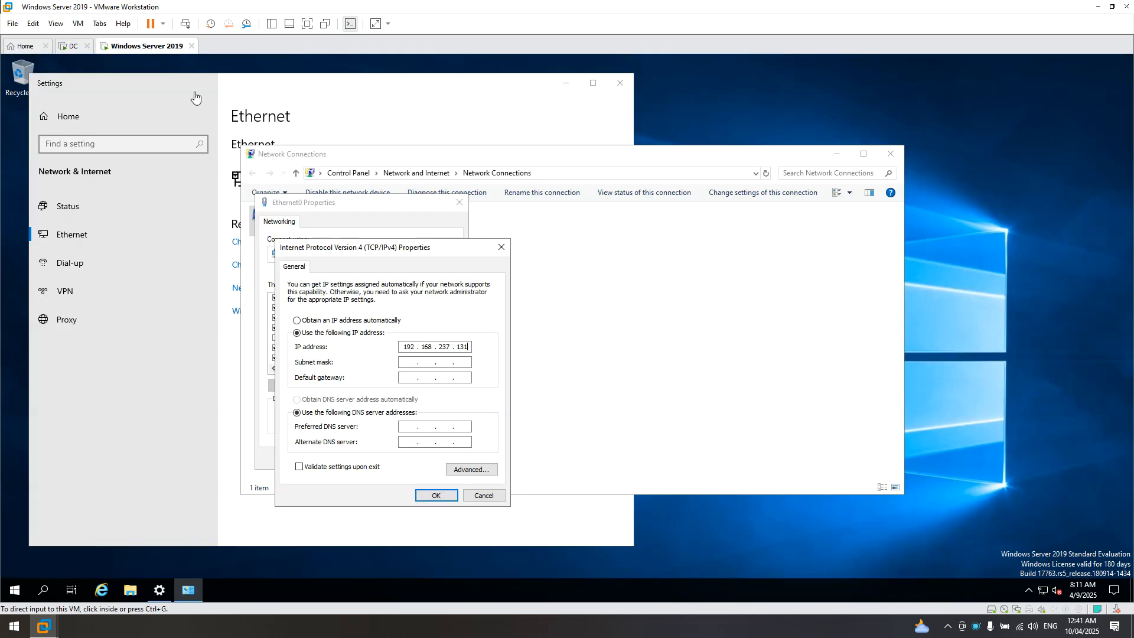
- Enter subnet mask 255.255.255.0 and default gateway 192.168.237.130, cross-checking the DC's address
left_click(410, 367)
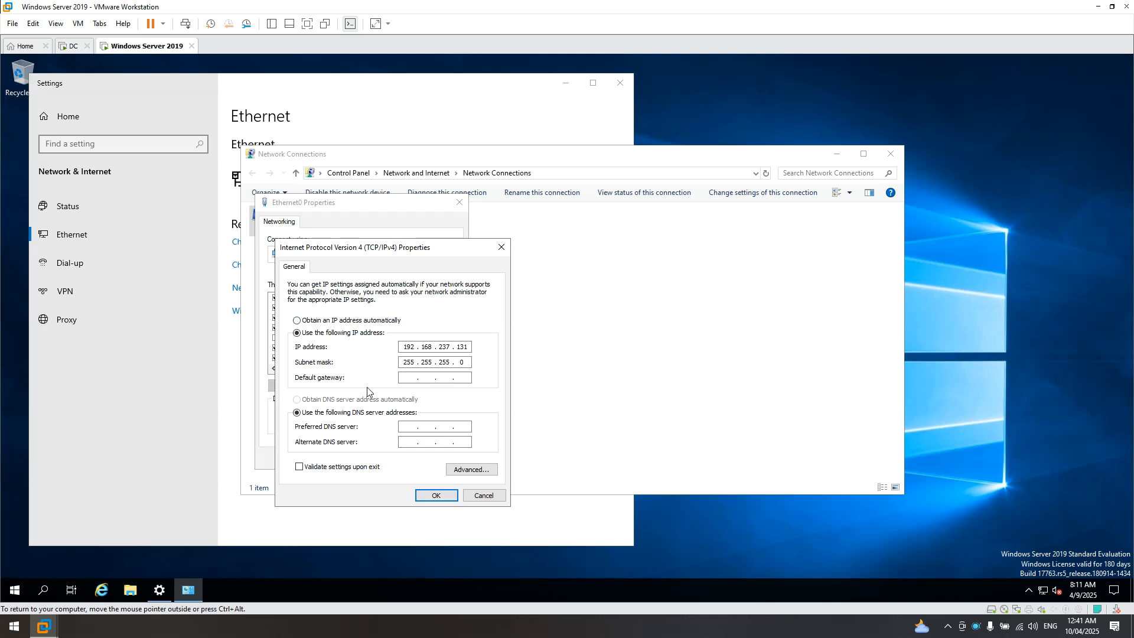
left_click(71, 50)
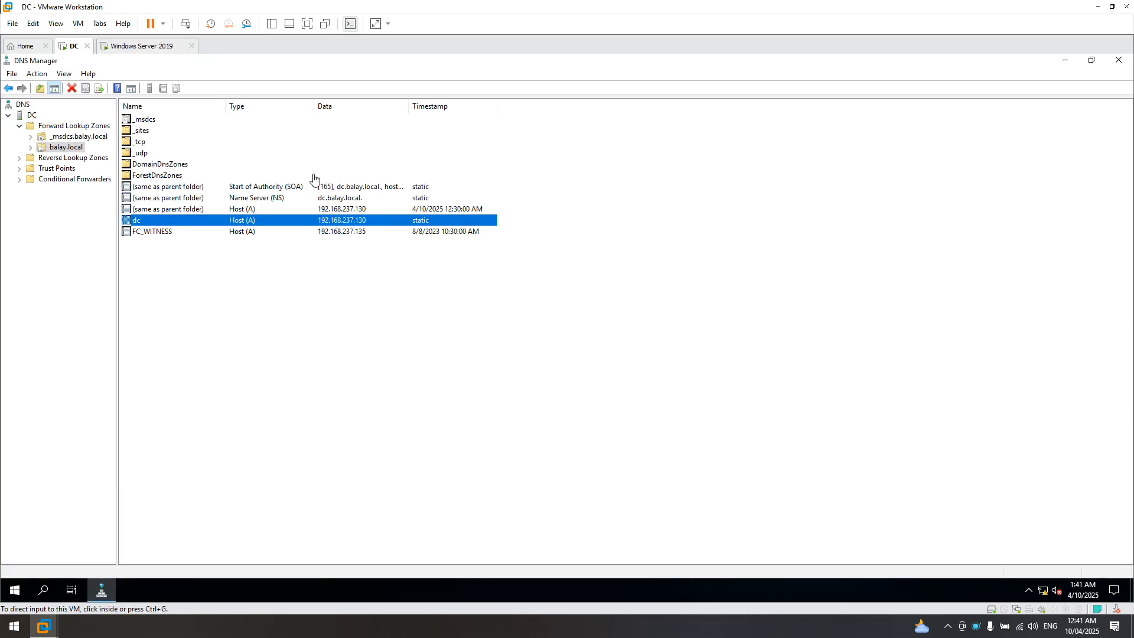
left_click(144, 48)
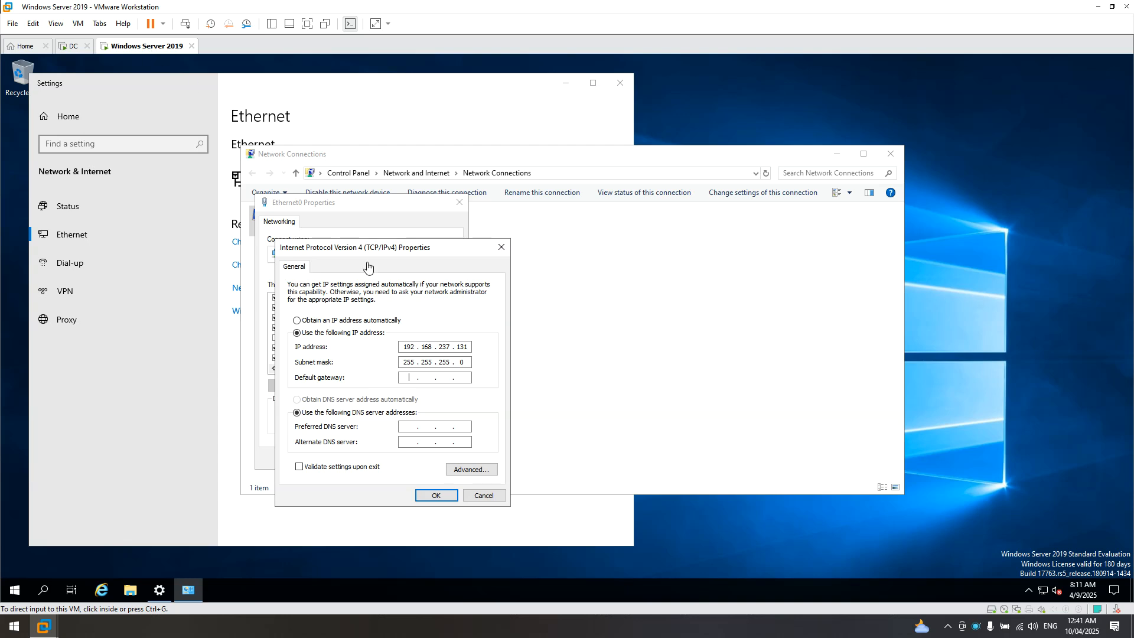
left_click(414, 381)
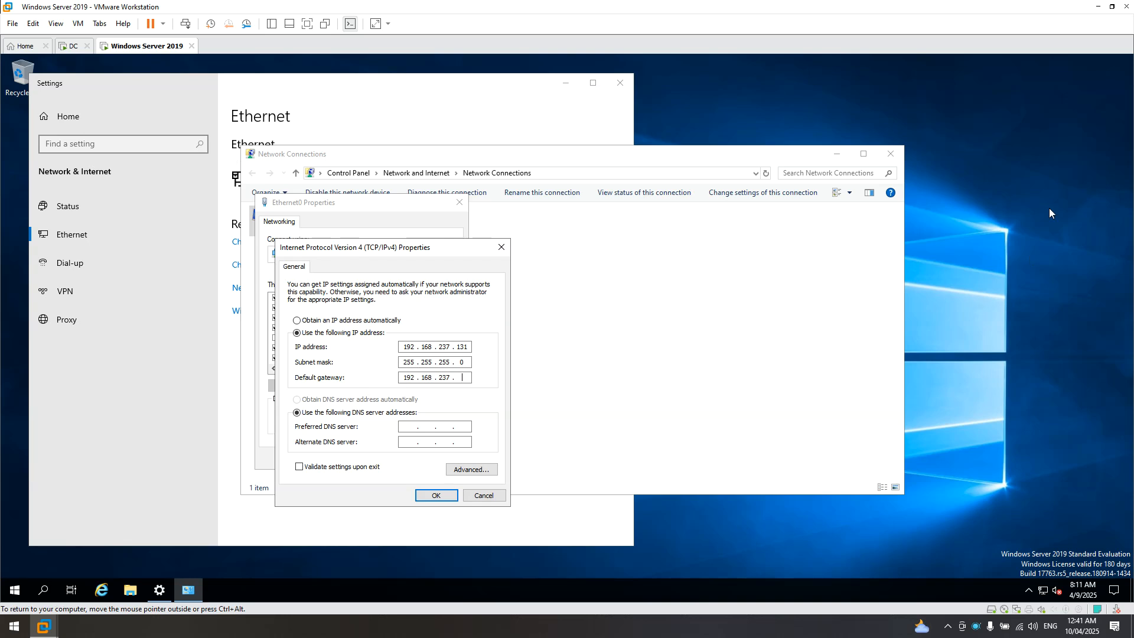
left_click(75, 49)
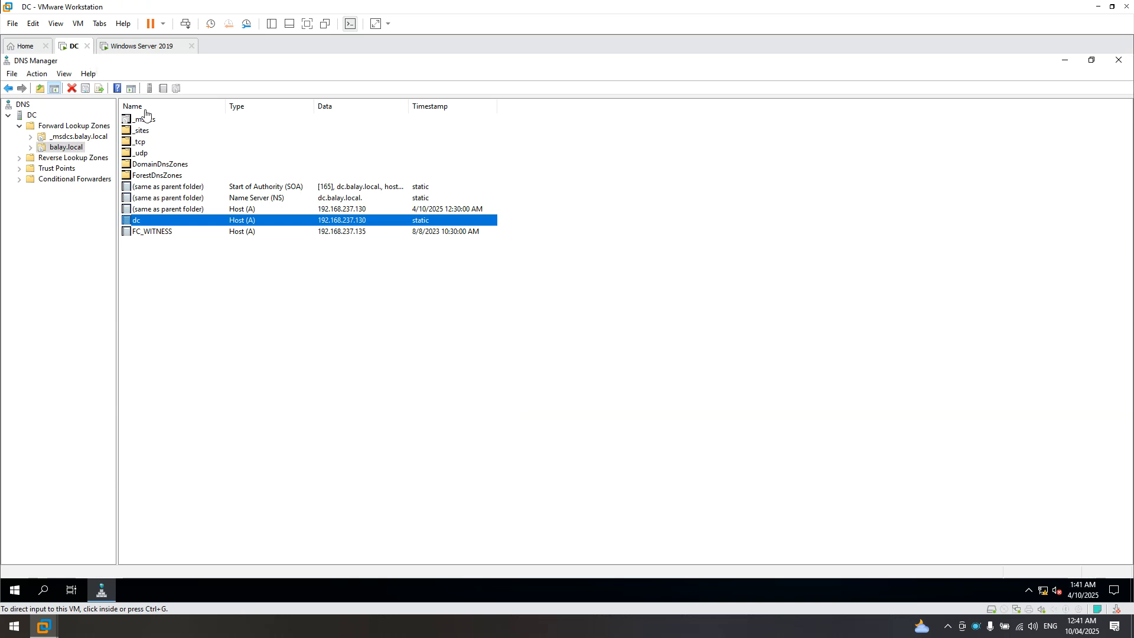
left_click(134, 45)
left_click(410, 431)
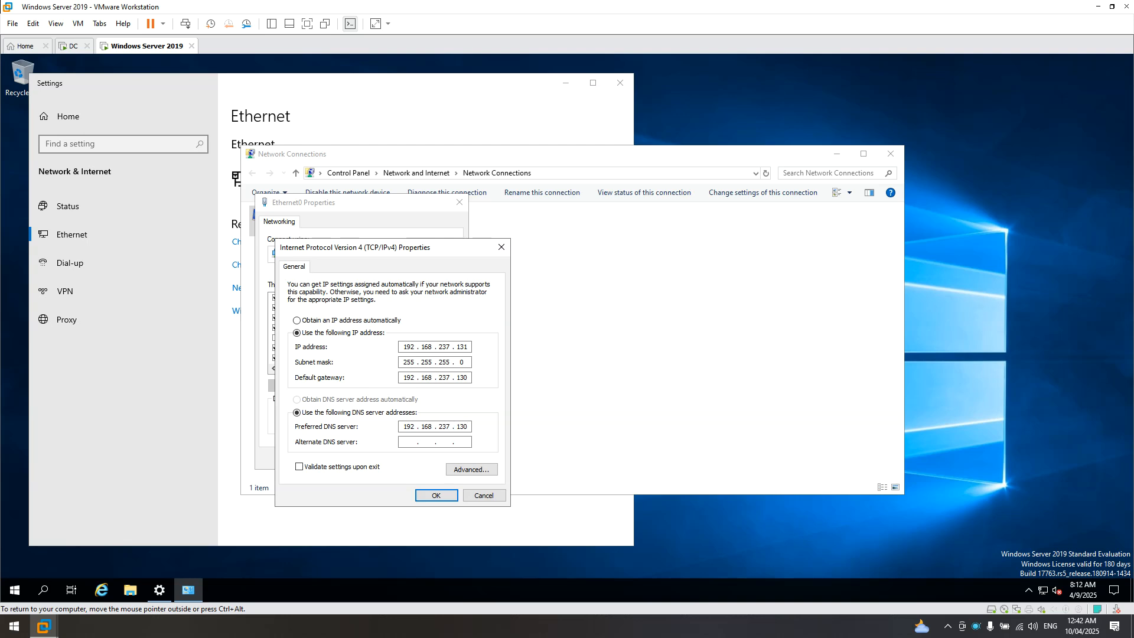
- Save the IPv4 settings with DNS 192.168.237.130, allow network discovery, and close the network windows
left_click(437, 495)
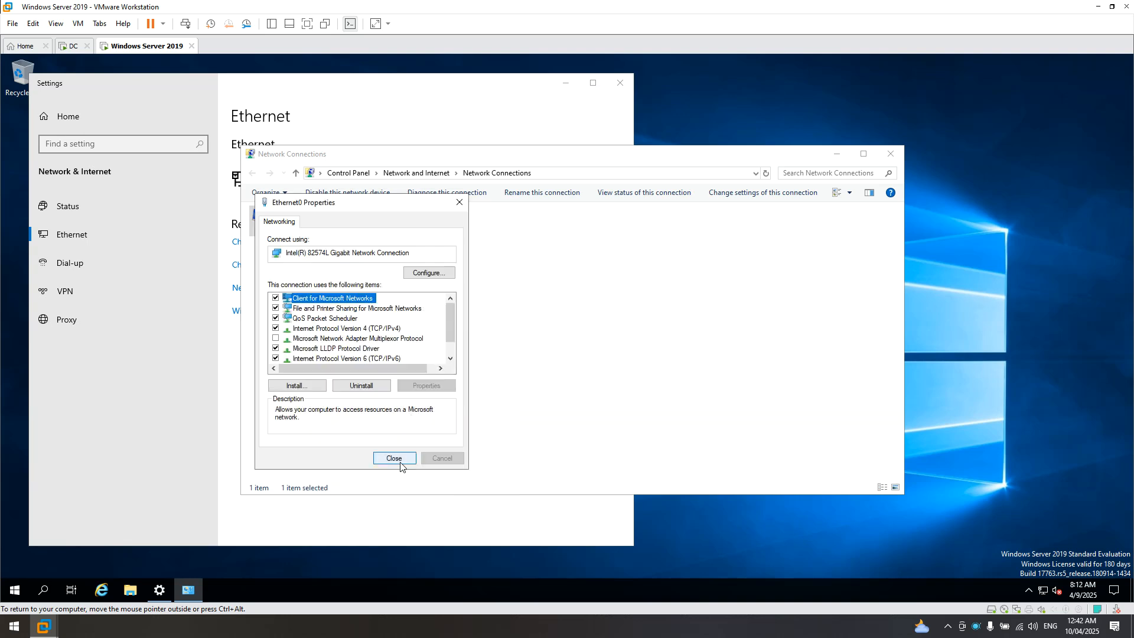
left_click(395, 458)
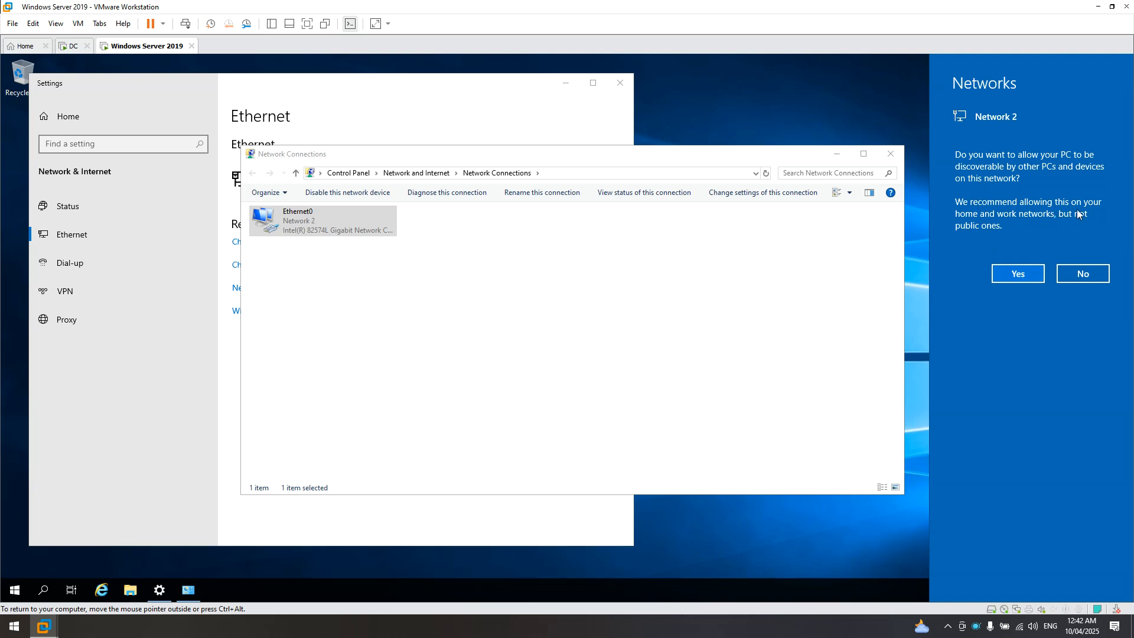
left_click(1024, 271)
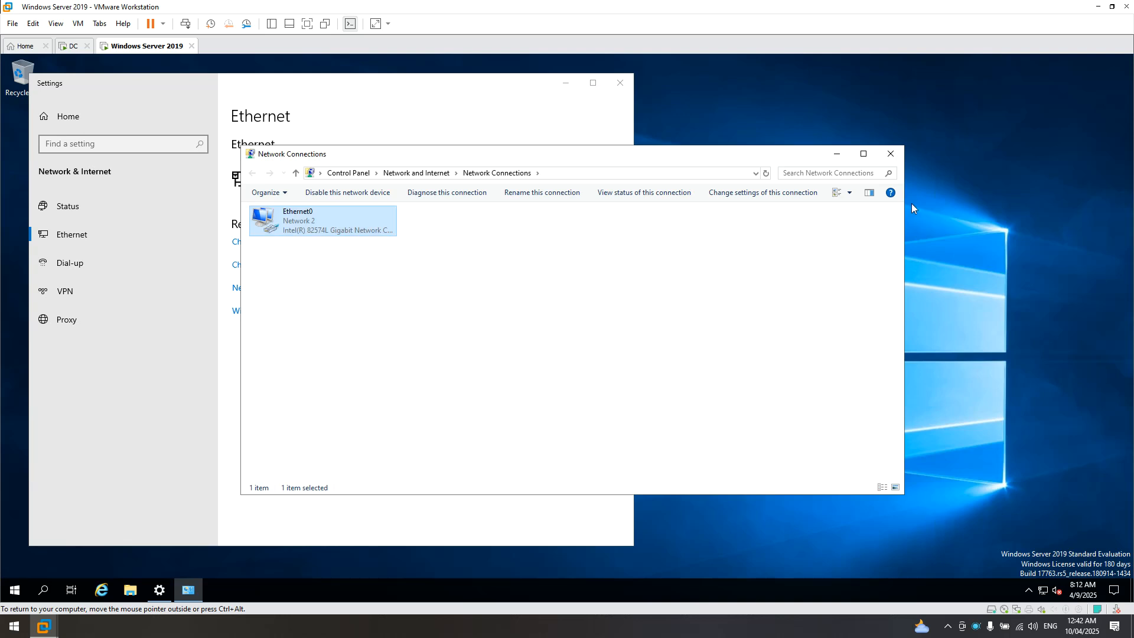
left_click(891, 154)
left_click(618, 88)
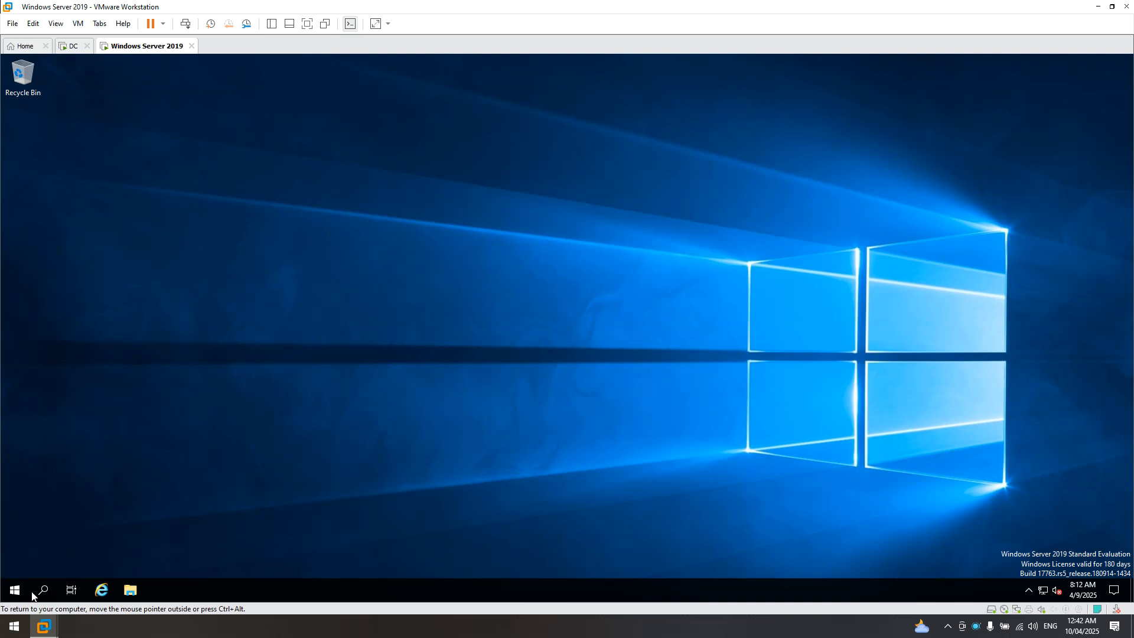
- Restart the Windows Server 2019 VM with reason Other (Planned)
left_click(17, 590)
left_click(26, 568)
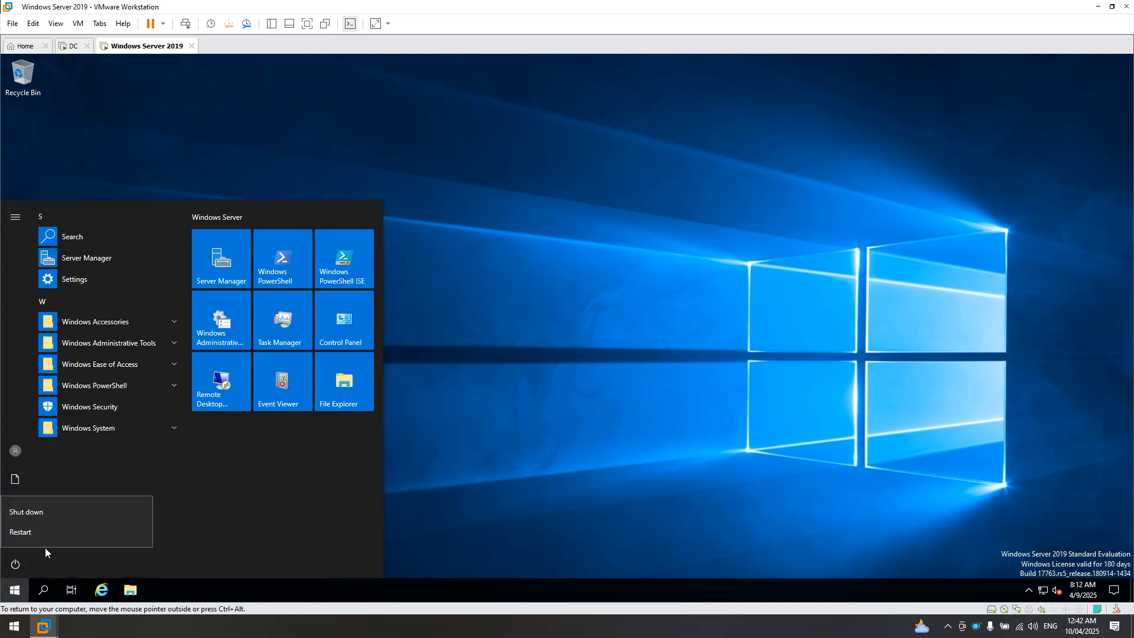
left_click(45, 531)
left_click(86, 511)
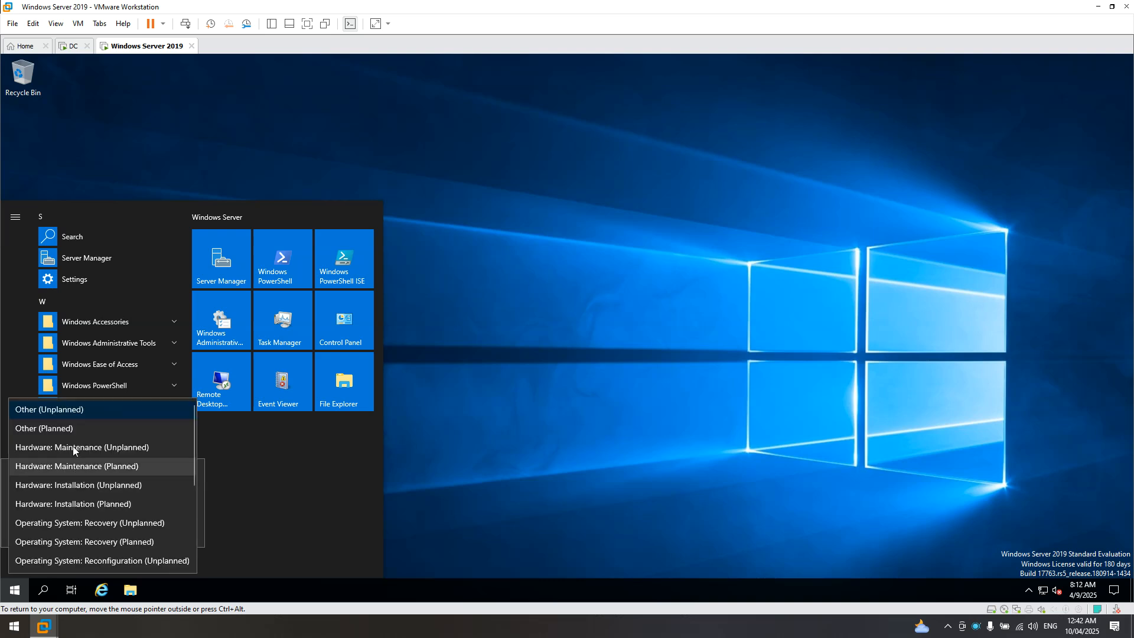
left_click(60, 428)
left_click(171, 530)
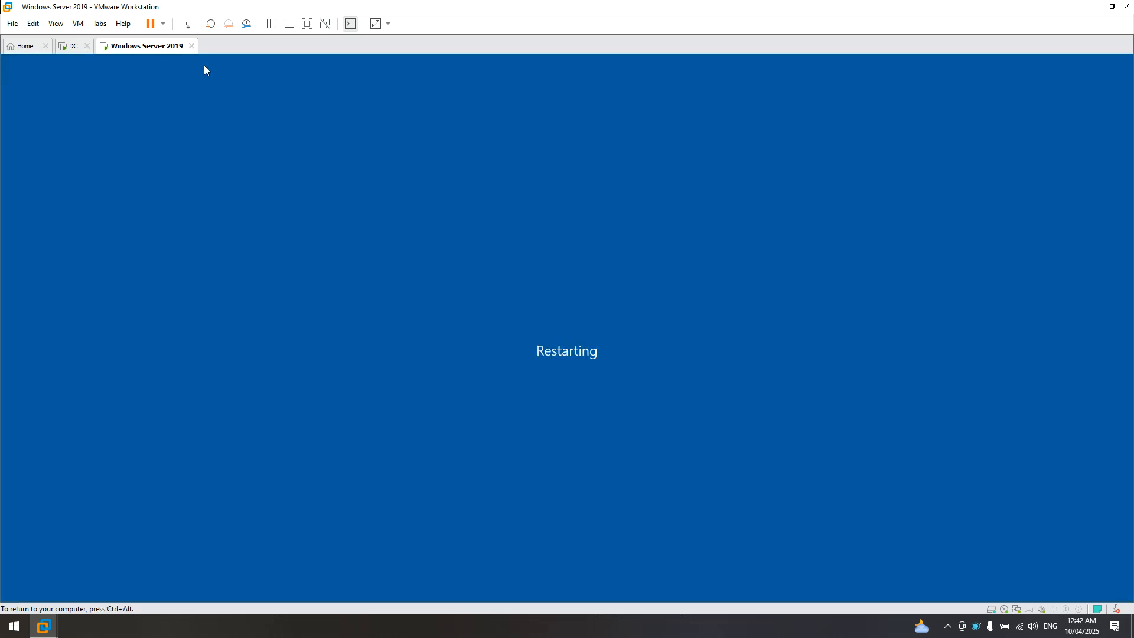
- Close DNS Manager on the DC and restart it with reason Other (Planned)
left_click(71, 47)
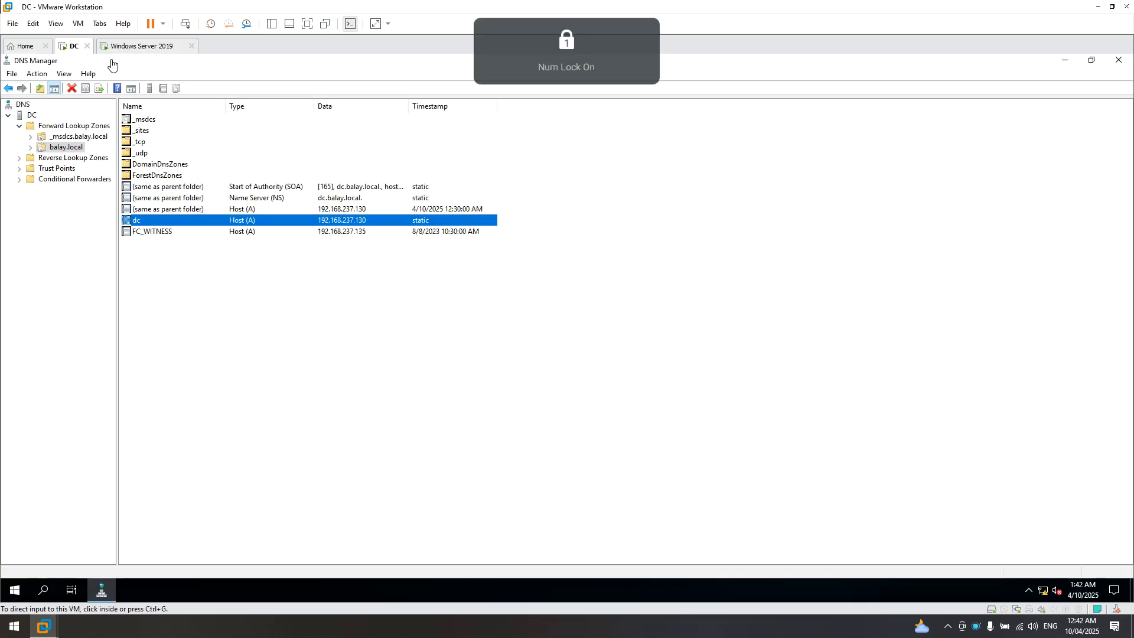
left_click(1103, 94)
left_click(1118, 61)
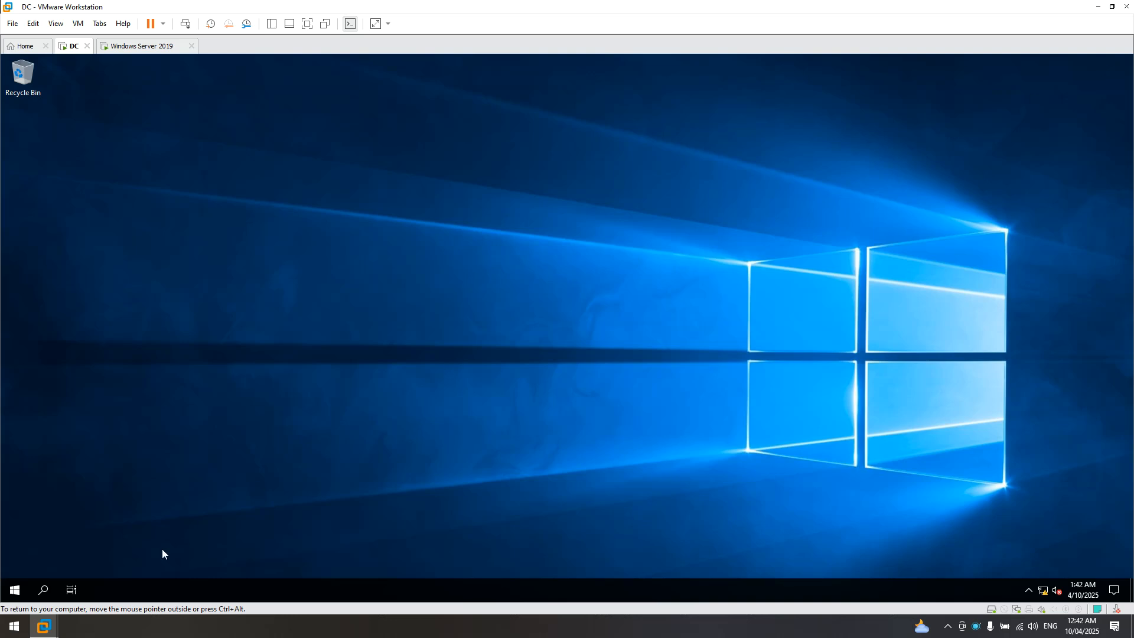
left_click(26, 591)
left_click(23, 569)
left_click(39, 534)
left_click(80, 509)
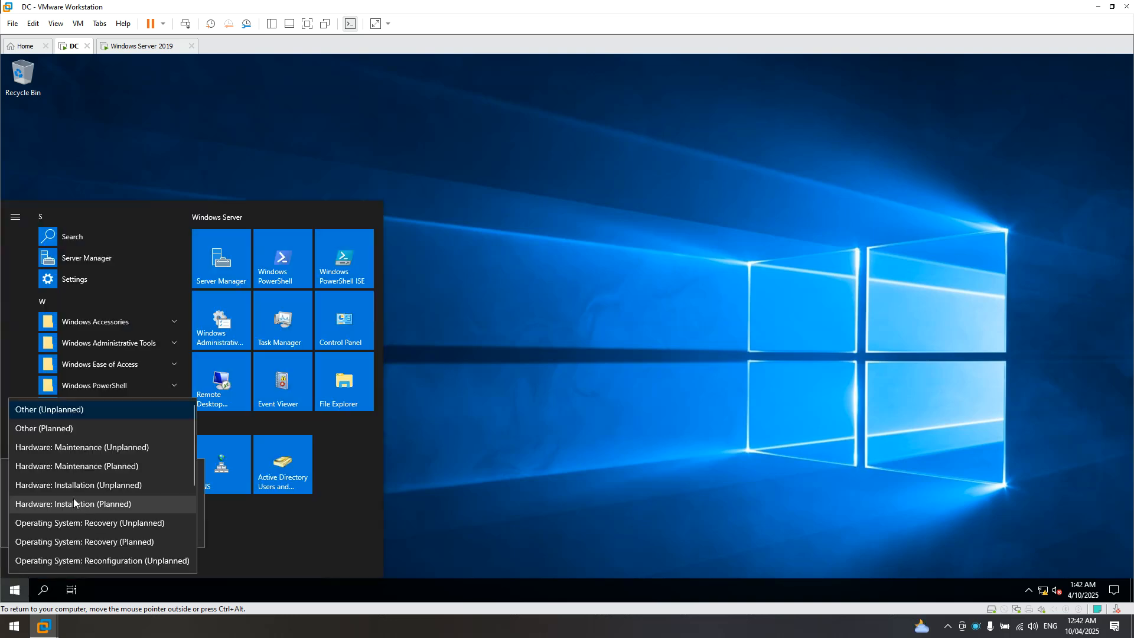
left_click(71, 428)
left_click(176, 532)
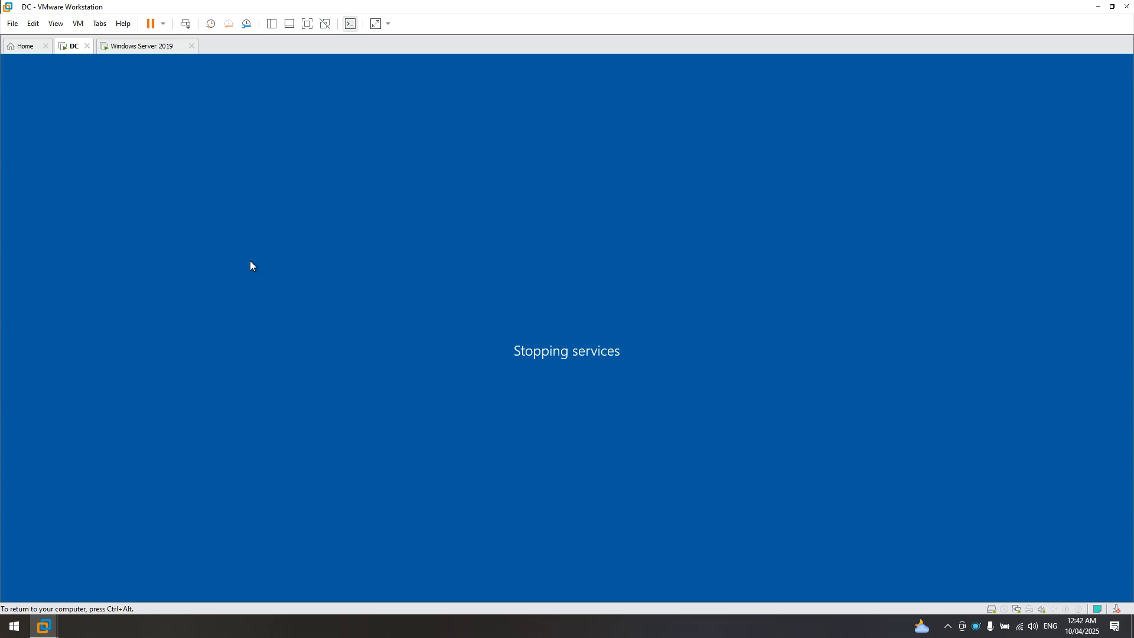
left_click(151, 47)
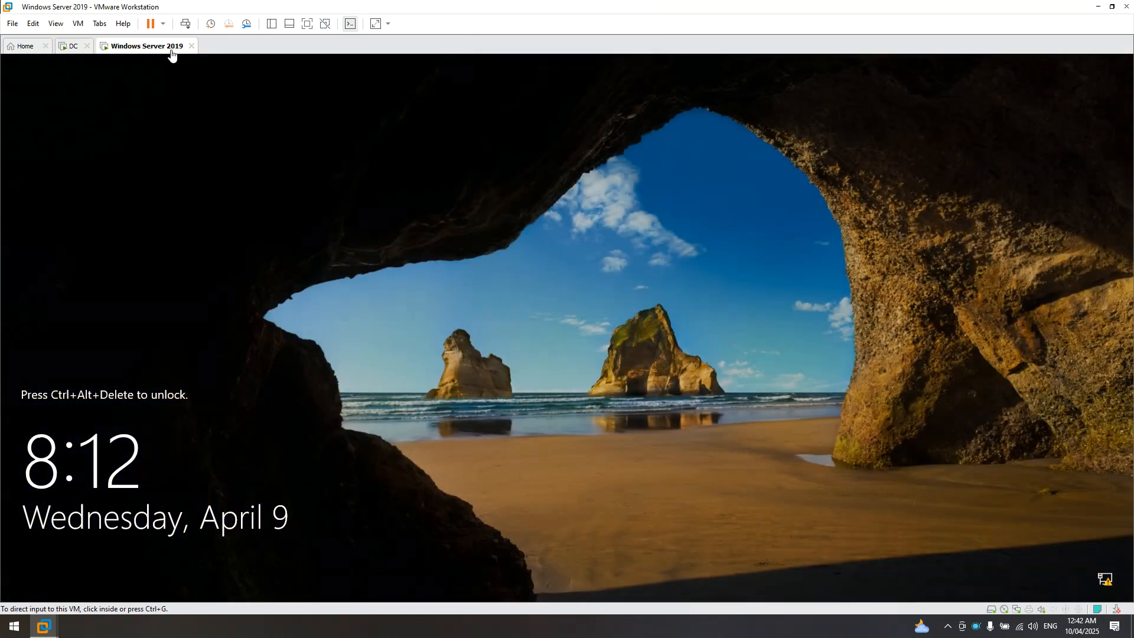
- Send Ctrl+Alt+Del to the Windows Server 2019 VM and sign in as Administrator
right_click(158, 50)
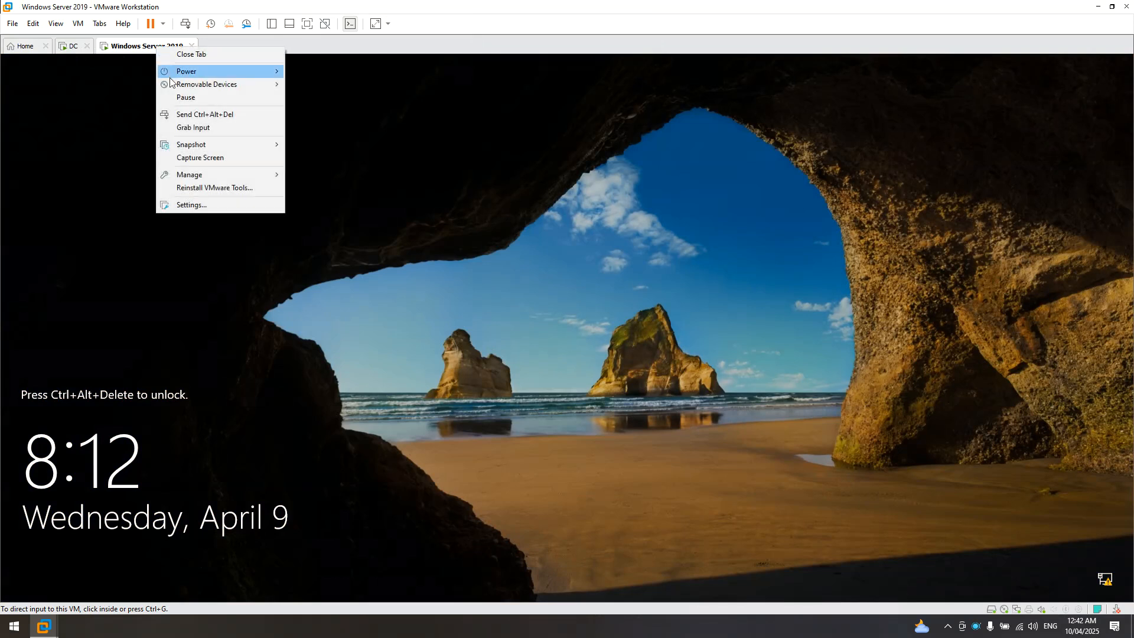
left_click(197, 115)
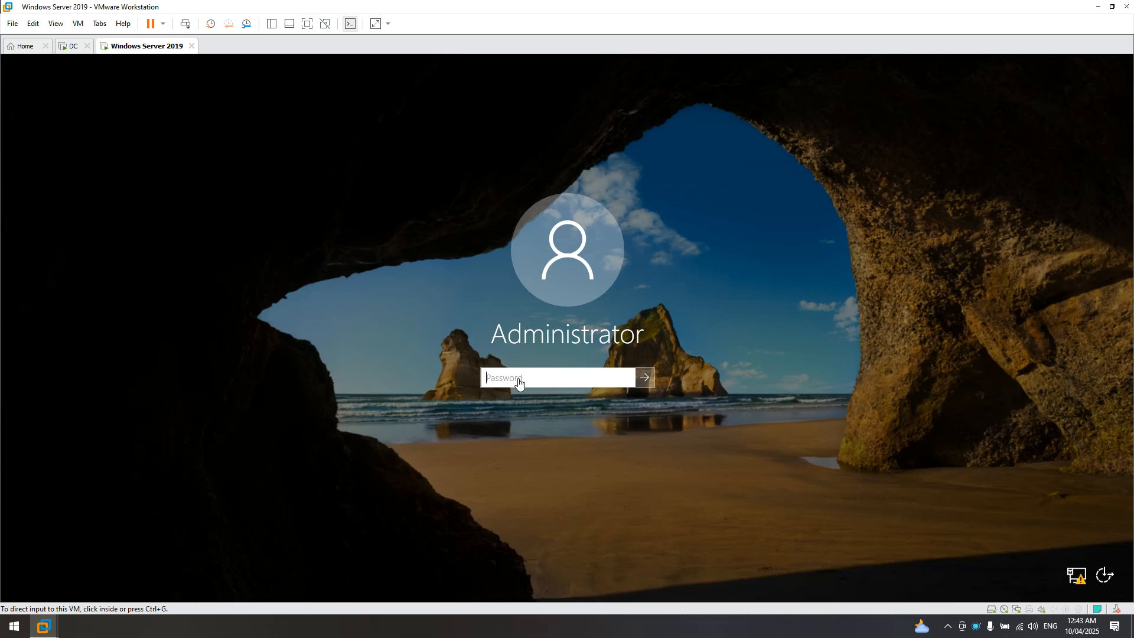
left_click(519, 382)
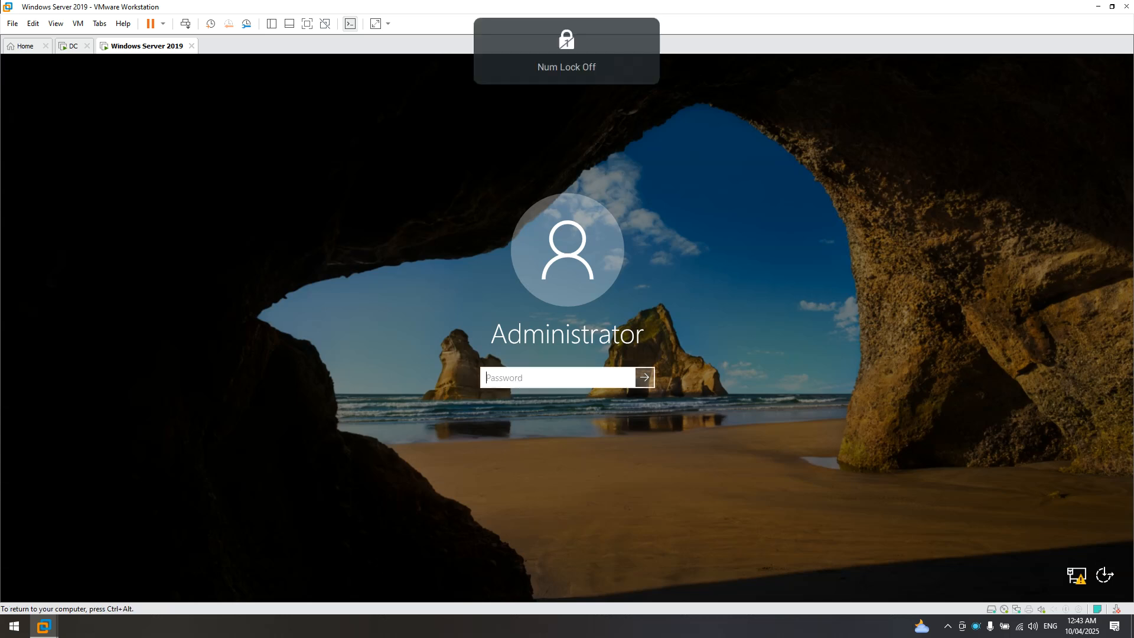
type("P")
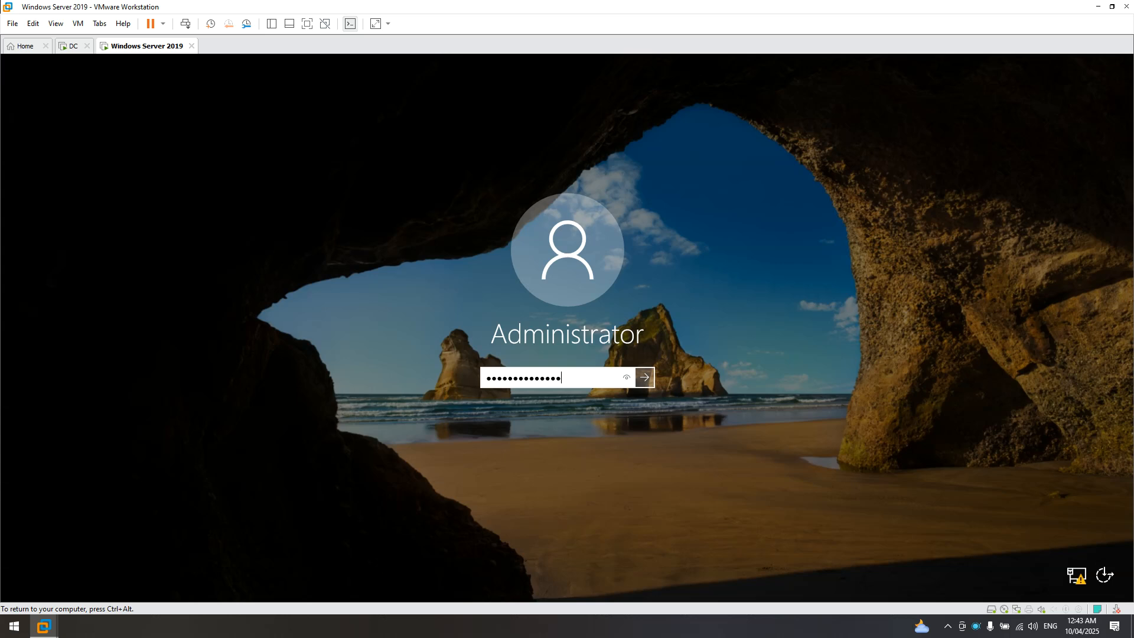
key("Return")
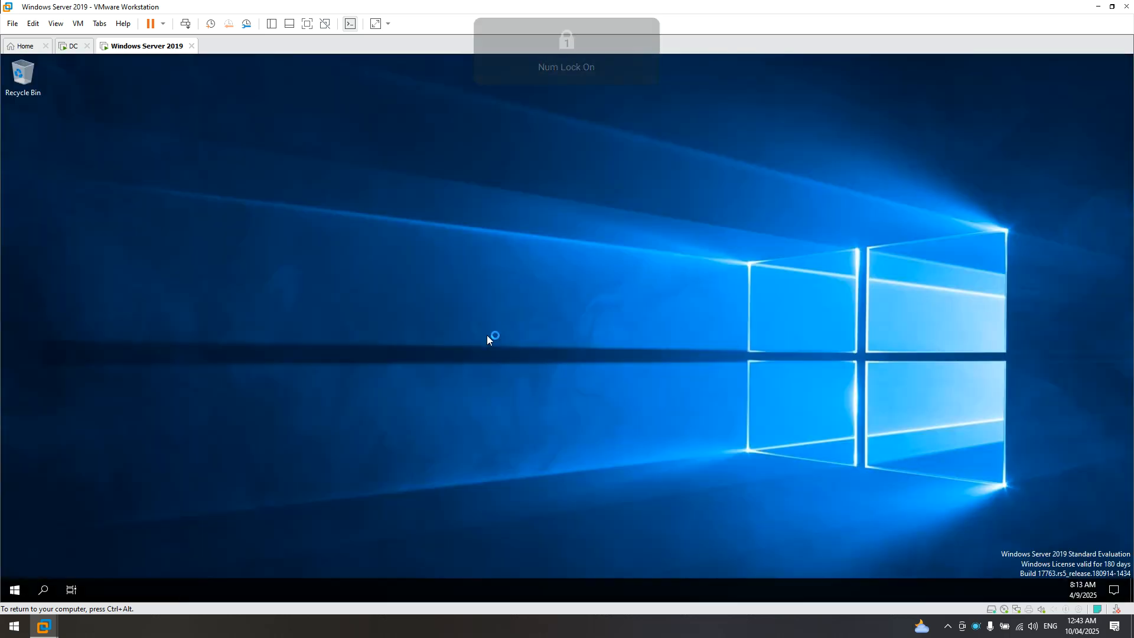
- Sign in to the DC as administrator, retrying after the incorrect password message
left_click(71, 47)
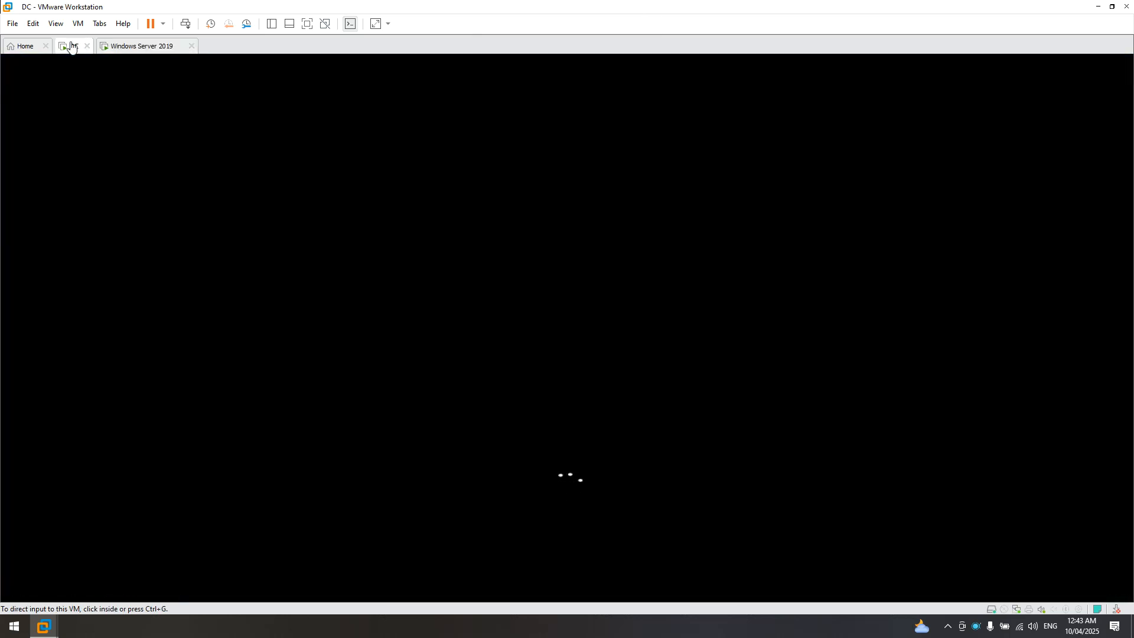
right_click(71, 48)
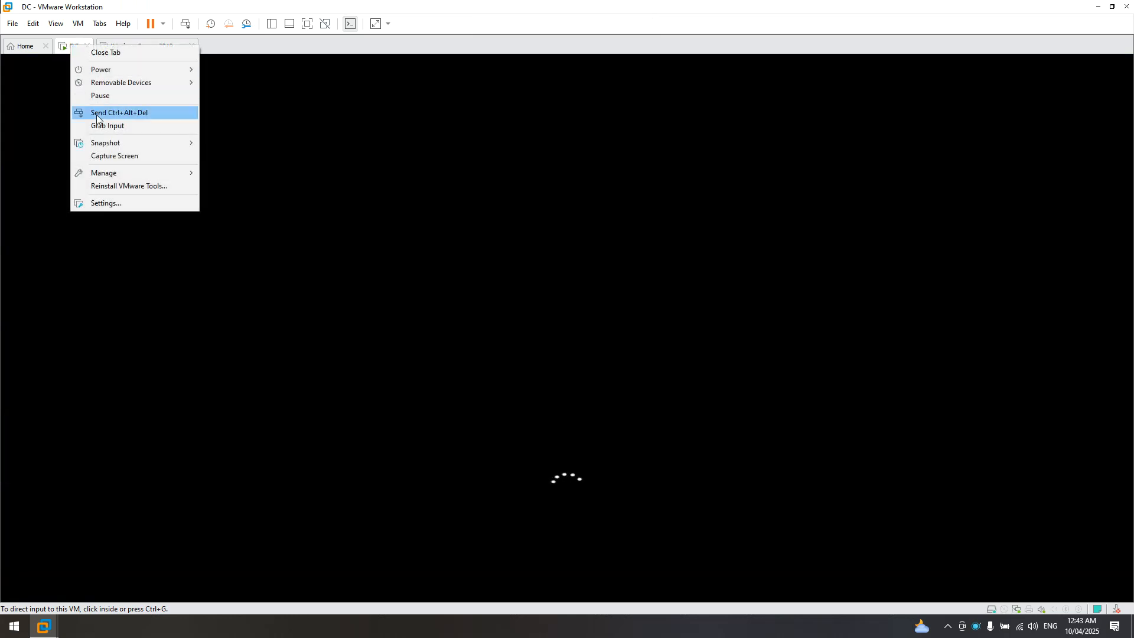
left_click(245, 51)
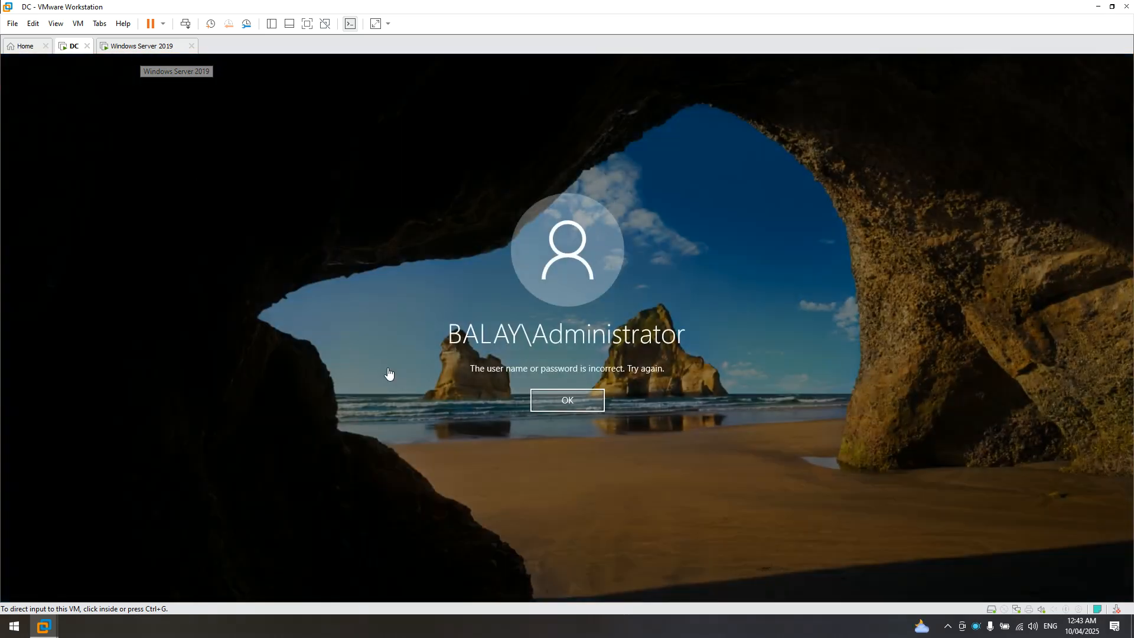
left_click(564, 398)
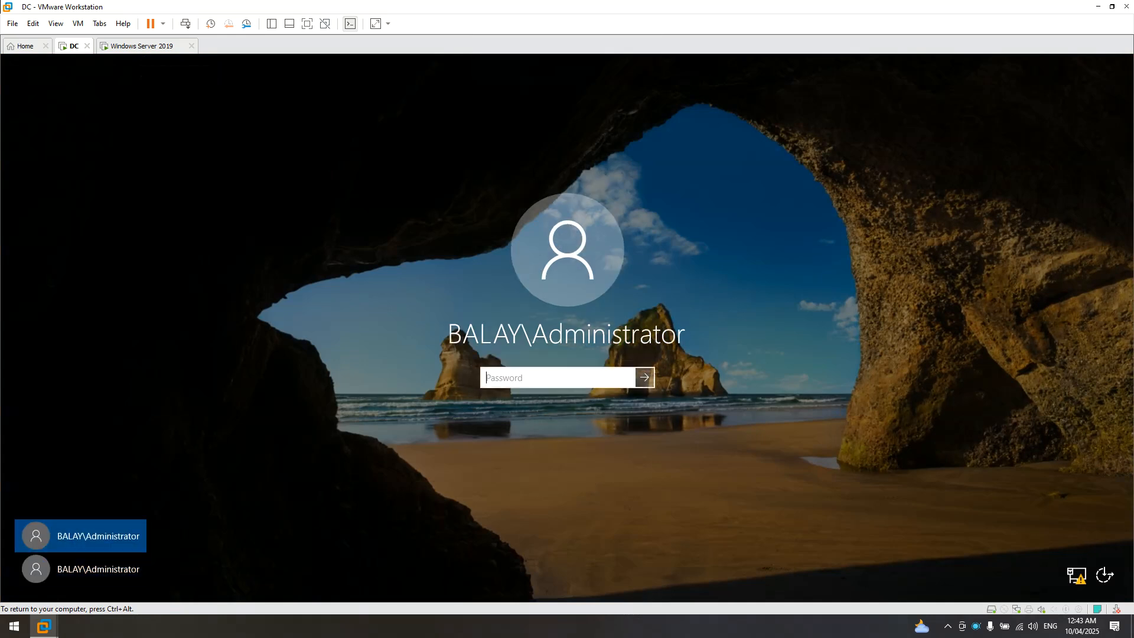
type("••••••••••")
key("Return")
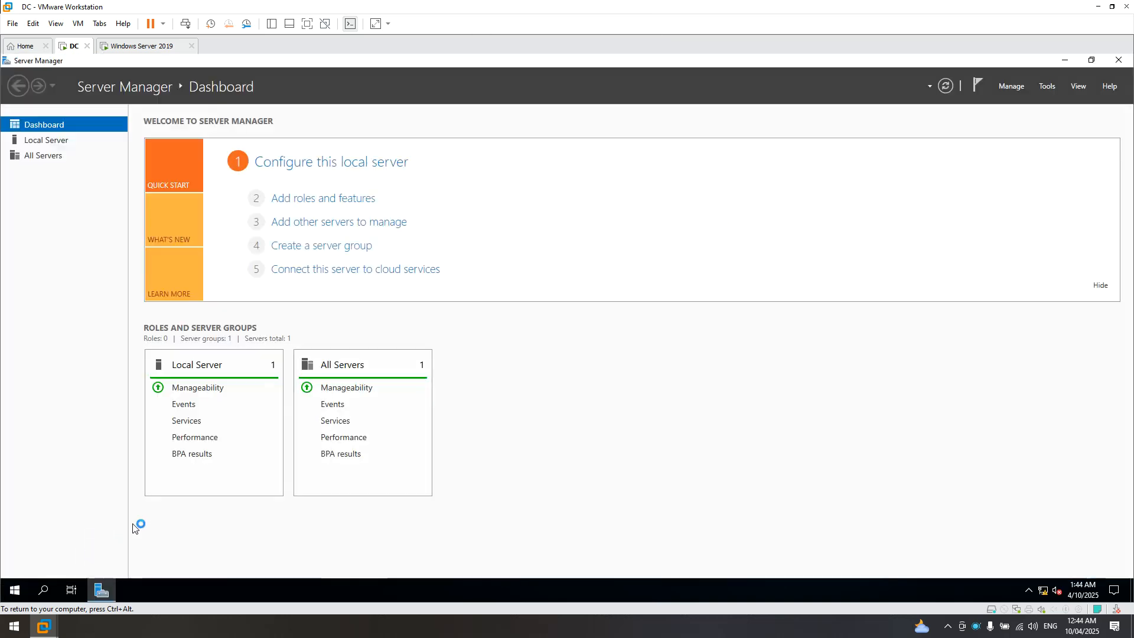
- Close the DC's Server Manager, relaunch DNS Manager and open the balay.local zone records
left_click(1120, 62)
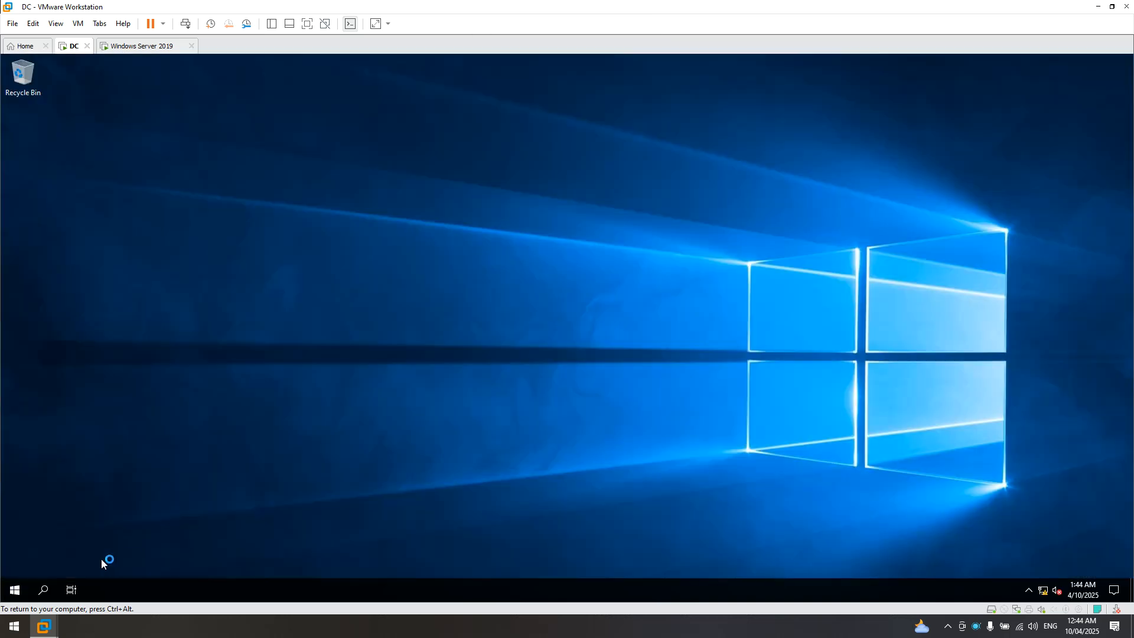
left_click(19, 594)
left_click(226, 467)
double_click(155, 131)
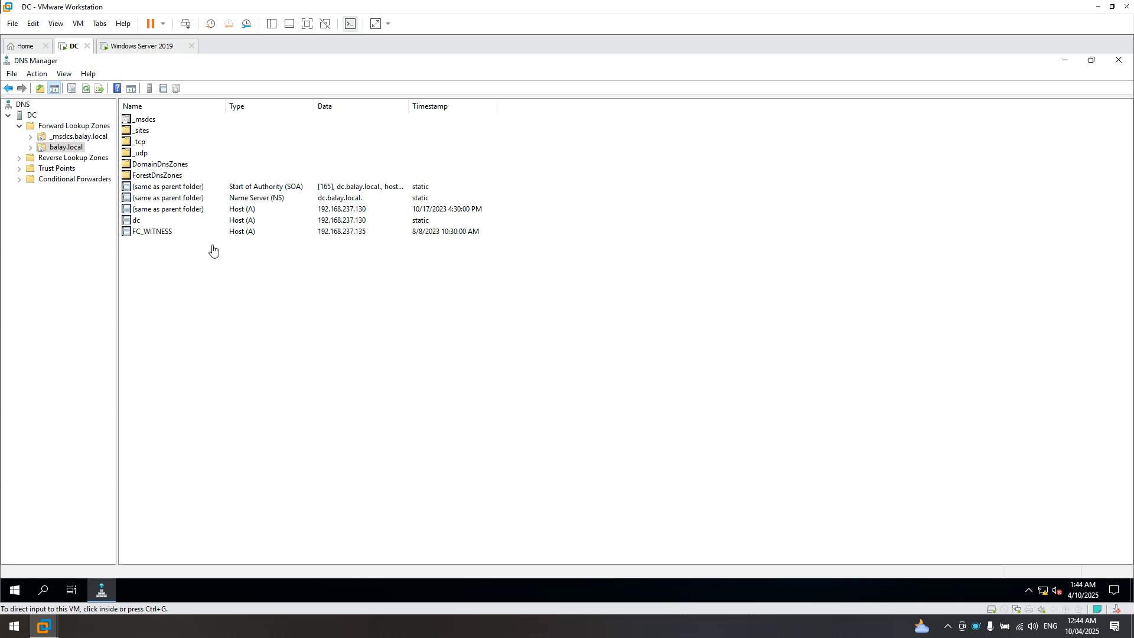
left_click(69, 151)
right_click(69, 150)
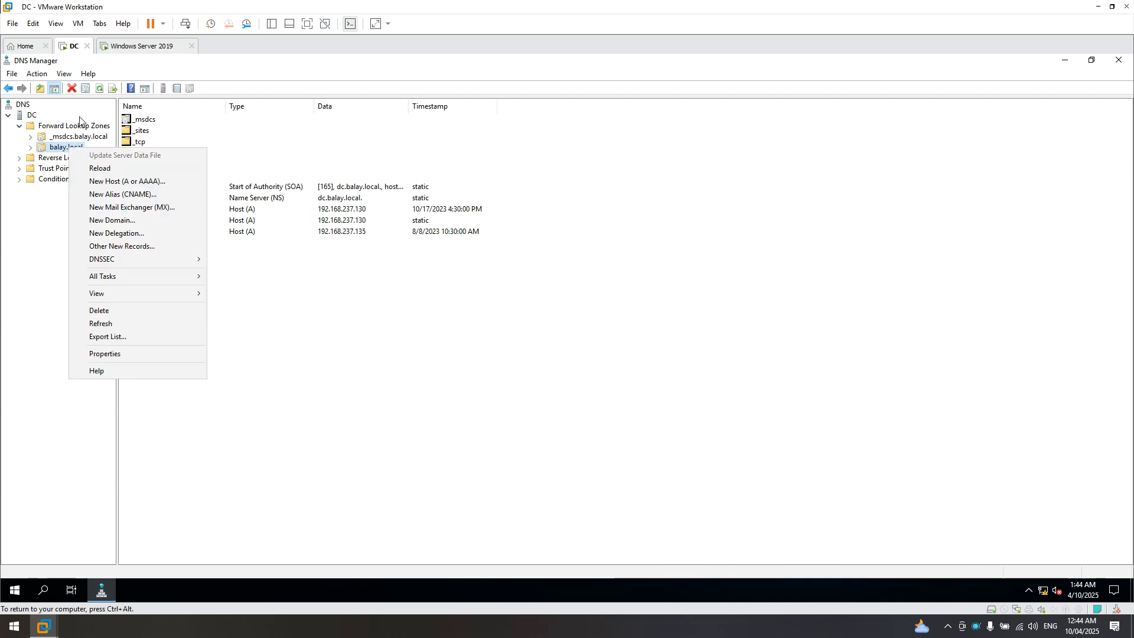
left_click(100, 93)
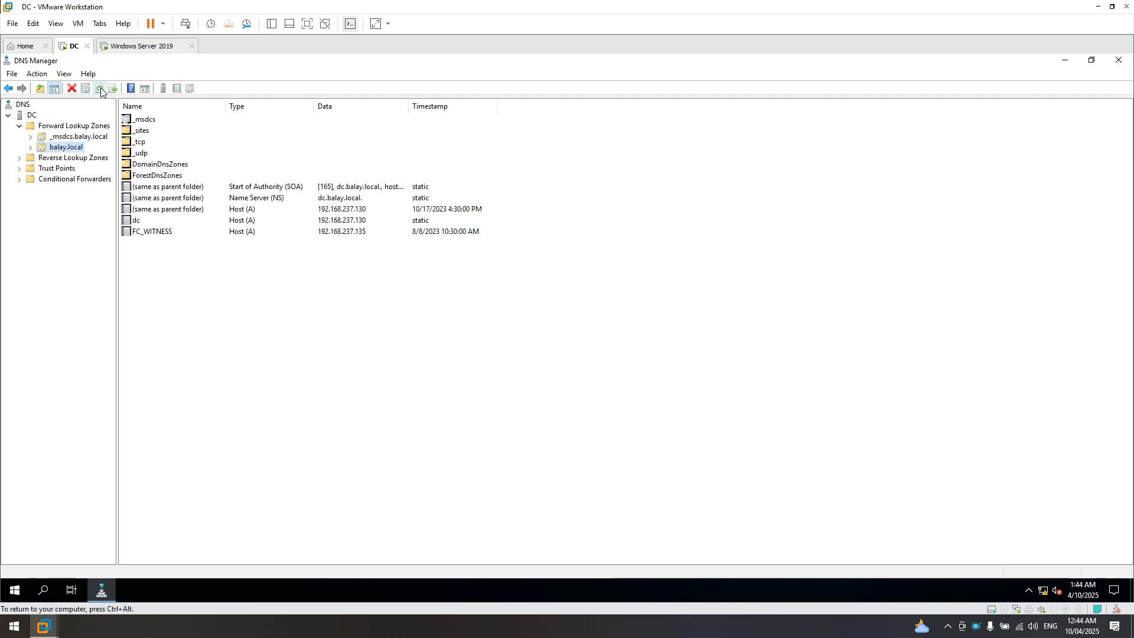
left_click(138, 46)
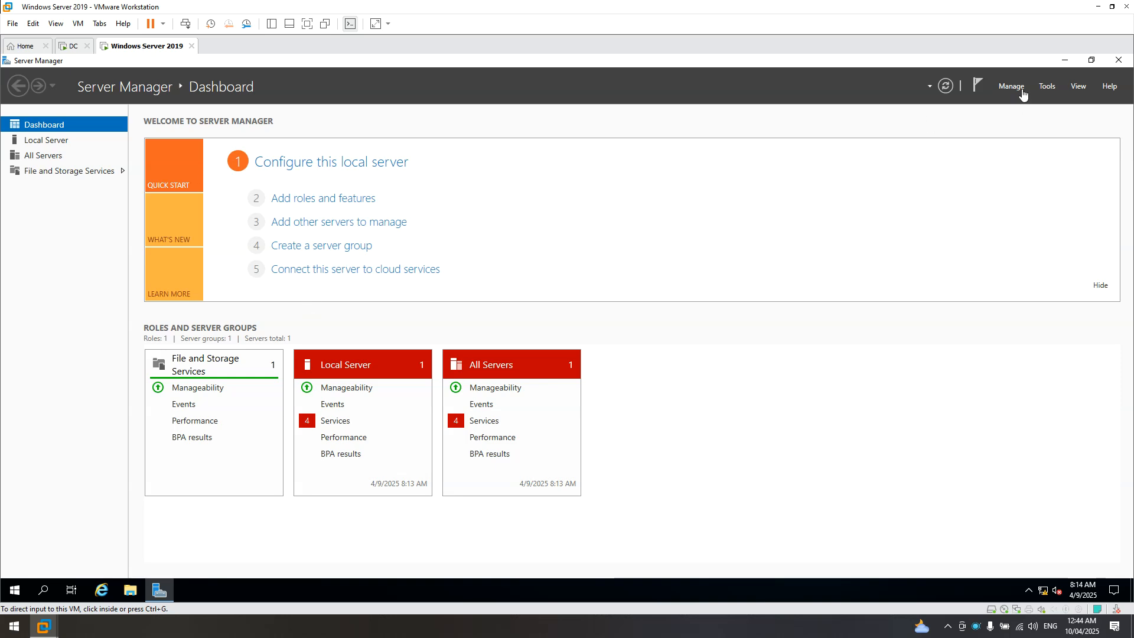
- Relaunch Server Manager on Windows Server 2019 and open the Local Server page
left_click(1119, 60)
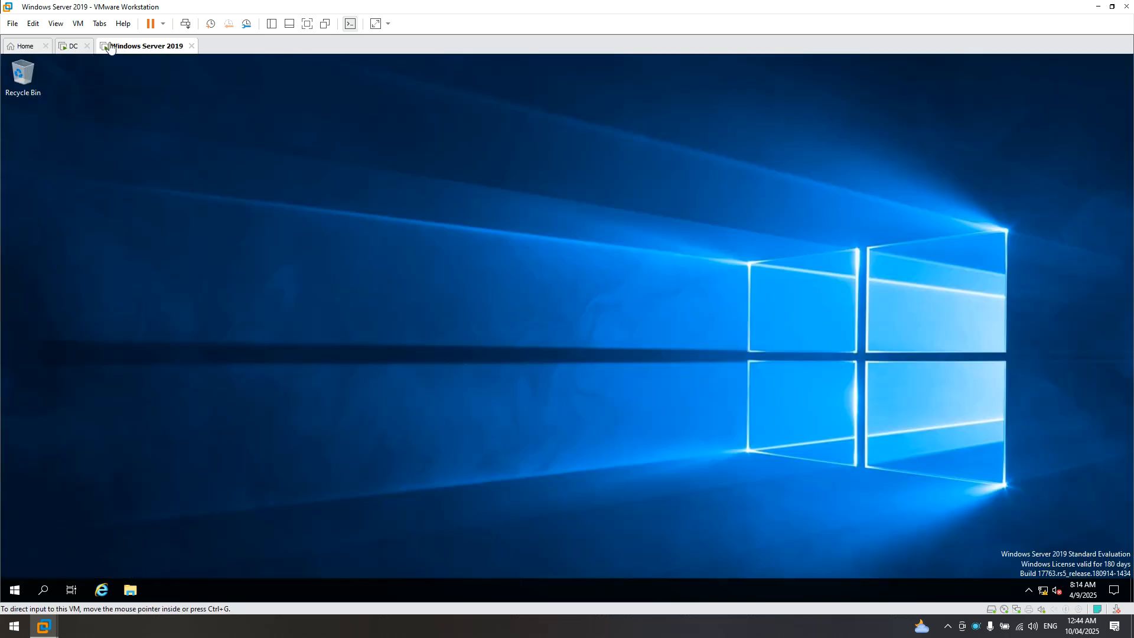
left_click(15, 589)
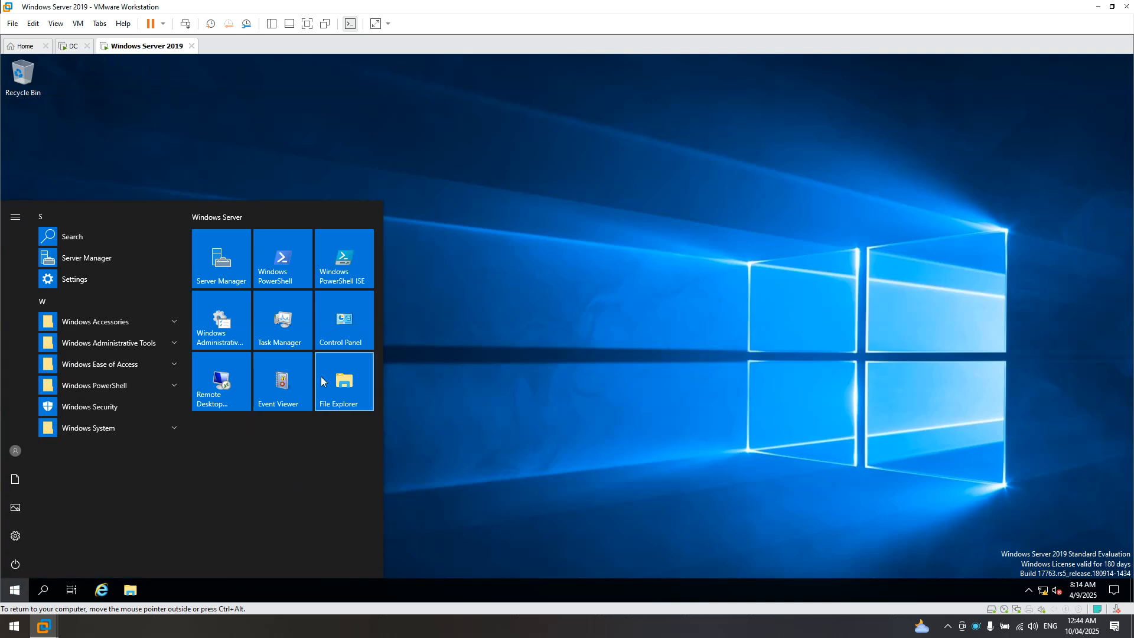
left_click(223, 262)
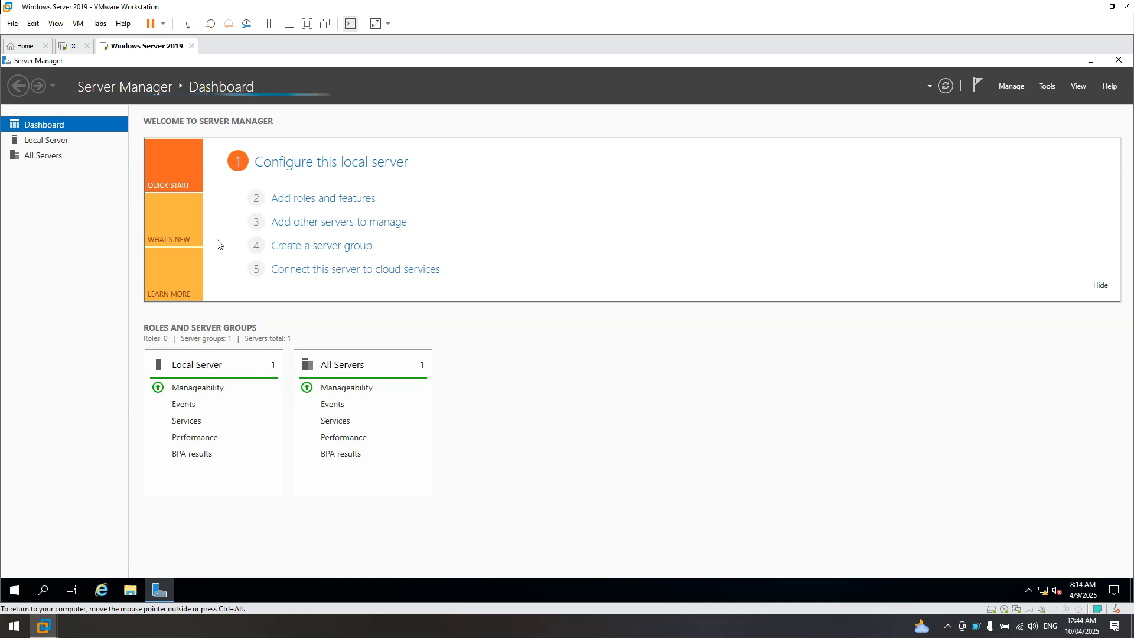
left_click(30, 143)
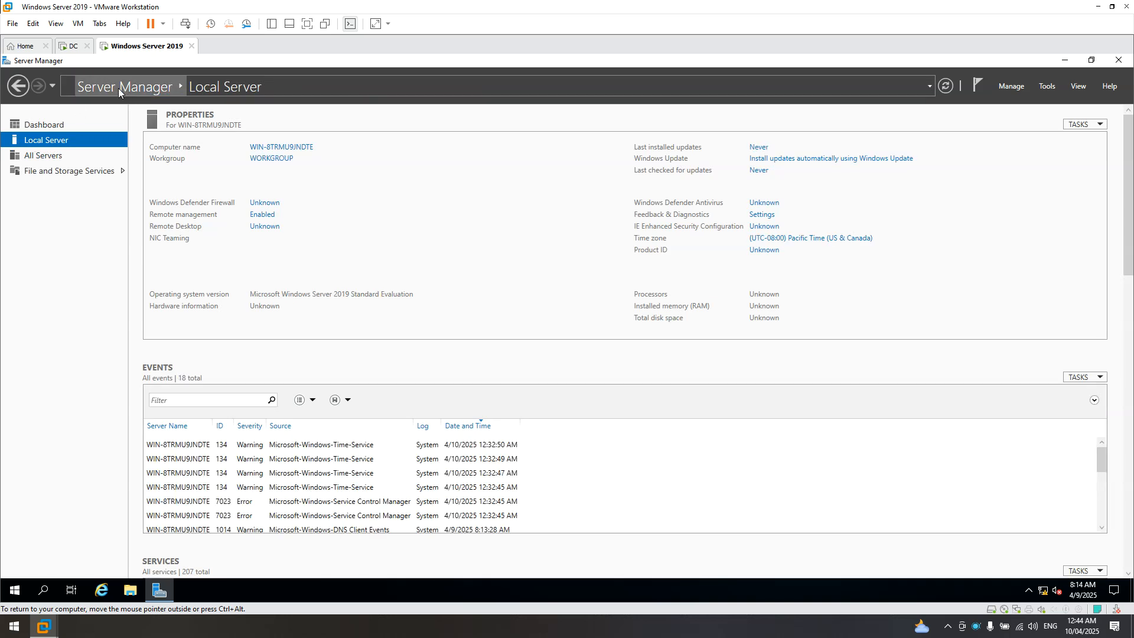
left_click(1125, 65)
left_click(14, 590)
left_click(231, 269)
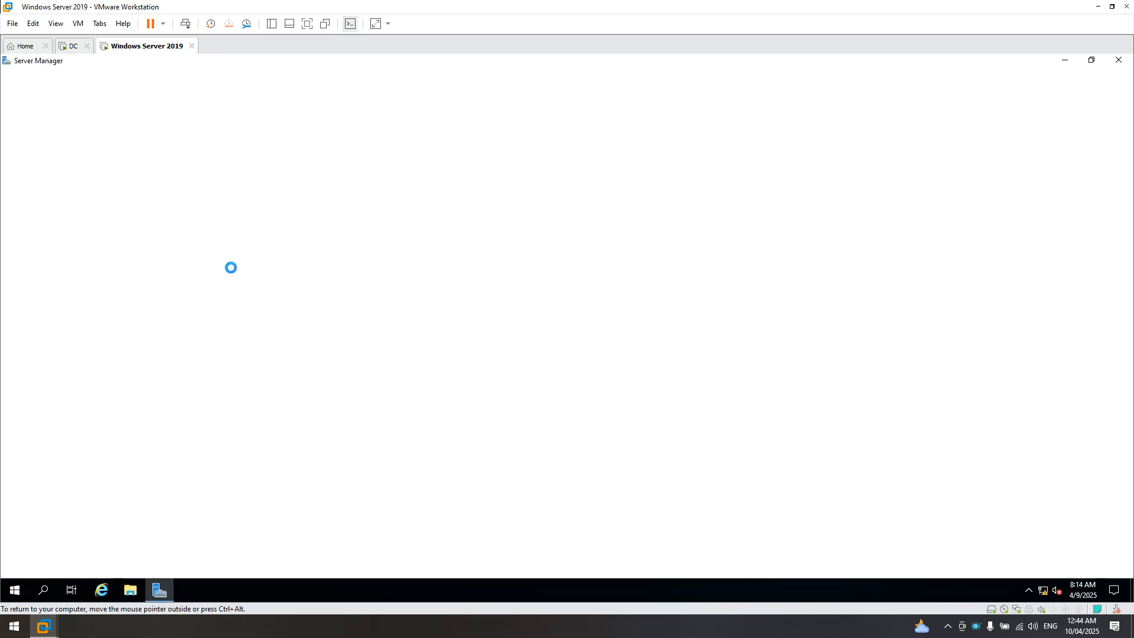
left_click(48, 141)
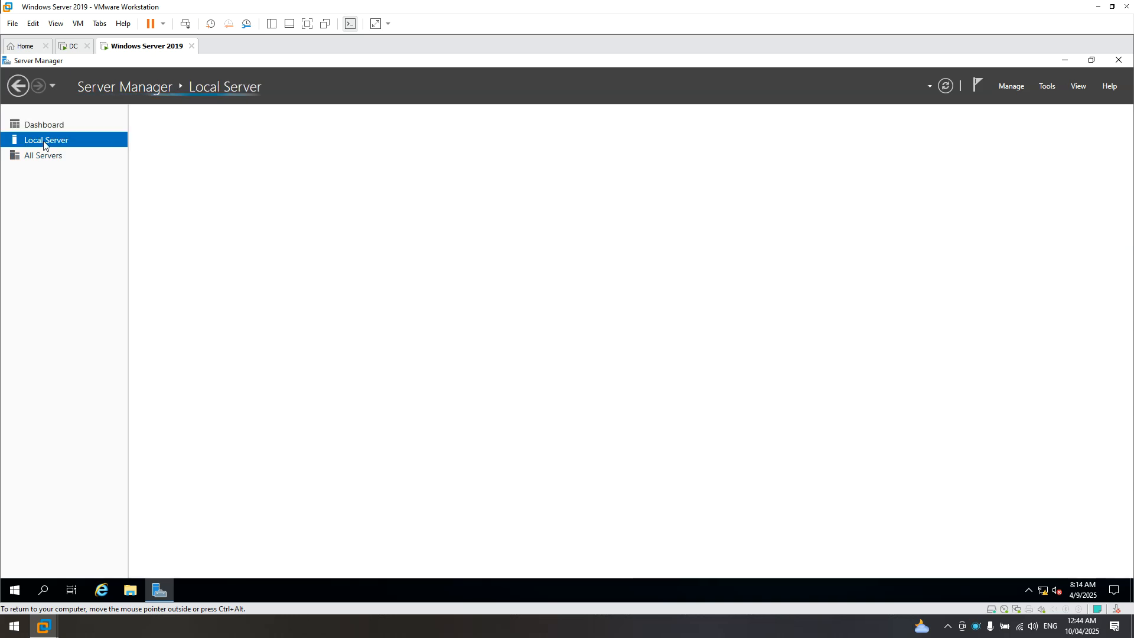
- Open System Properties from the WORKGROUP link and move it to the screen centre
left_click(275, 159)
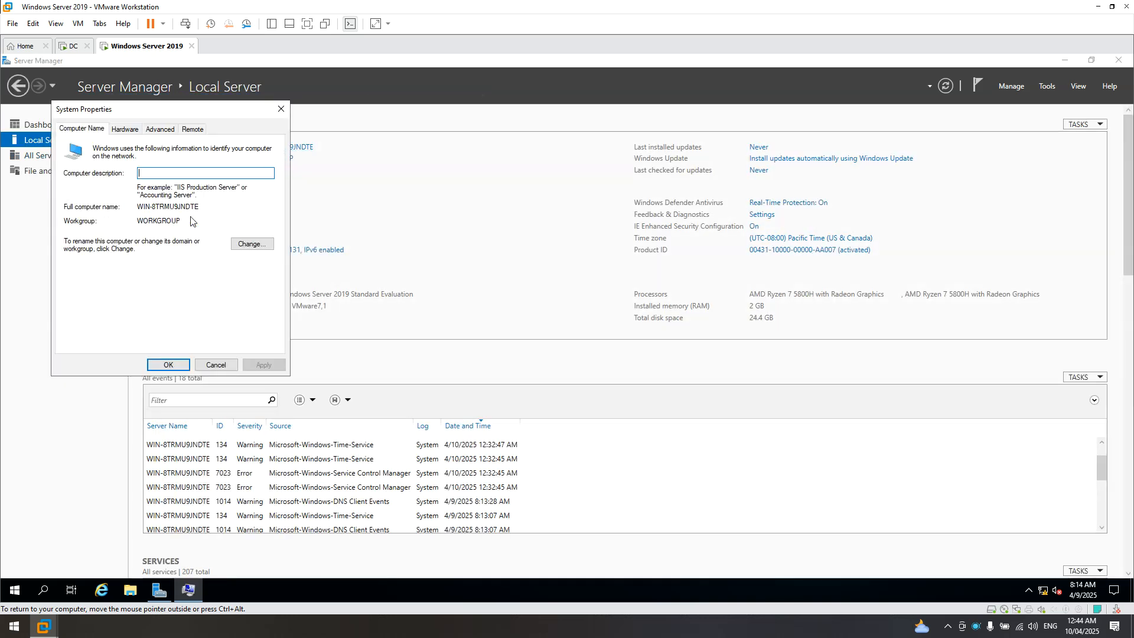
left_click_drag(194, 109, 487, 159)
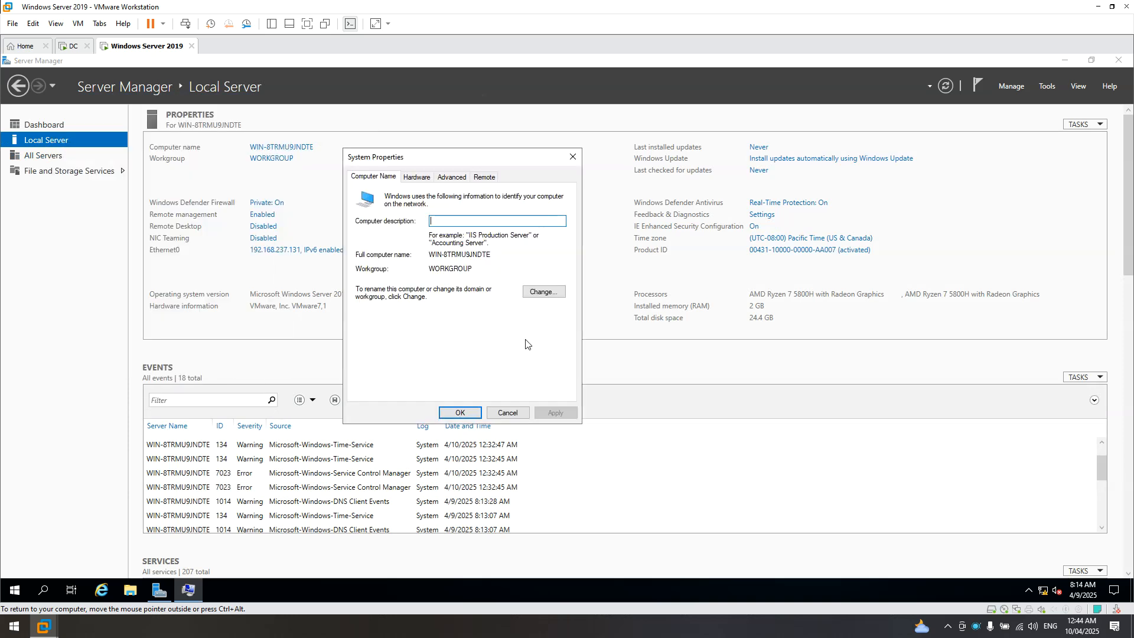
left_click(502, 416)
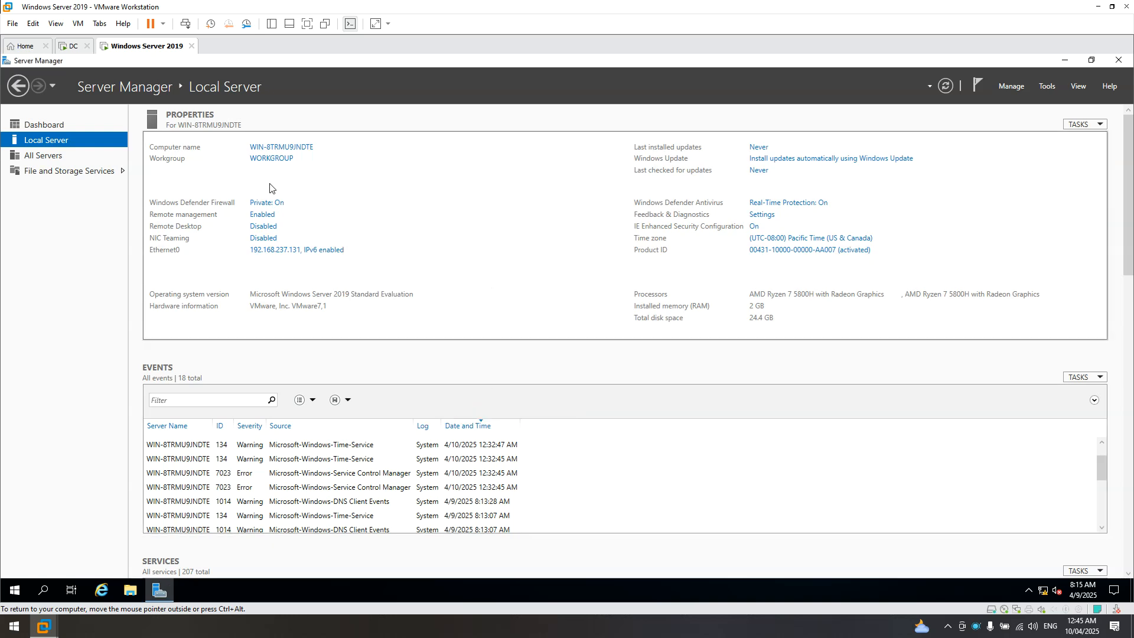
left_click(270, 157)
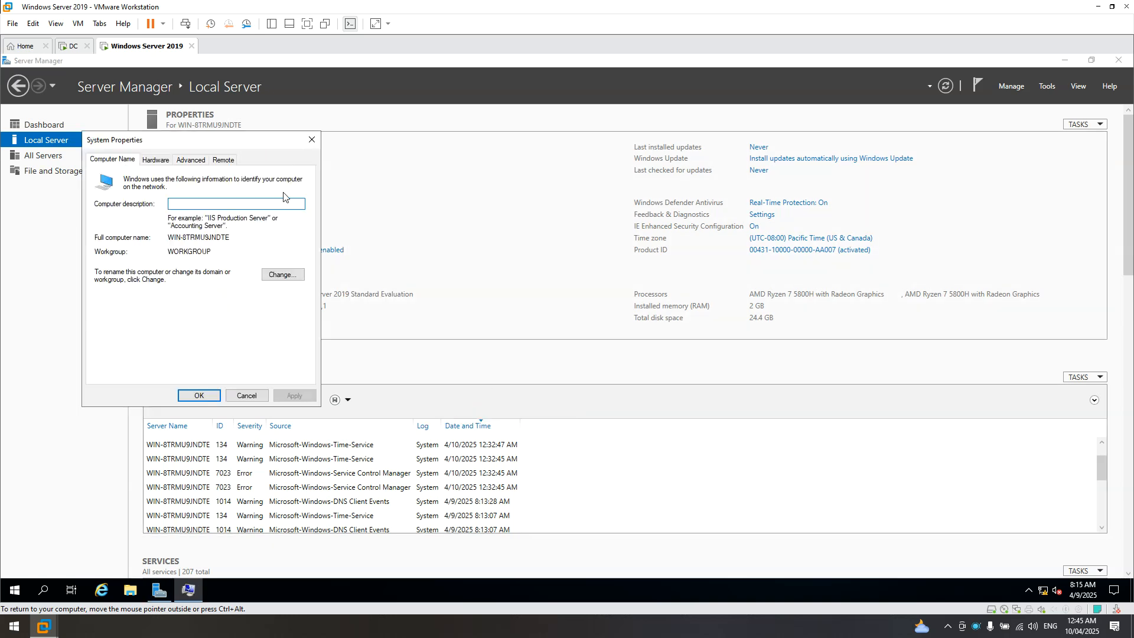
left_click_drag(230, 140, 355, 141)
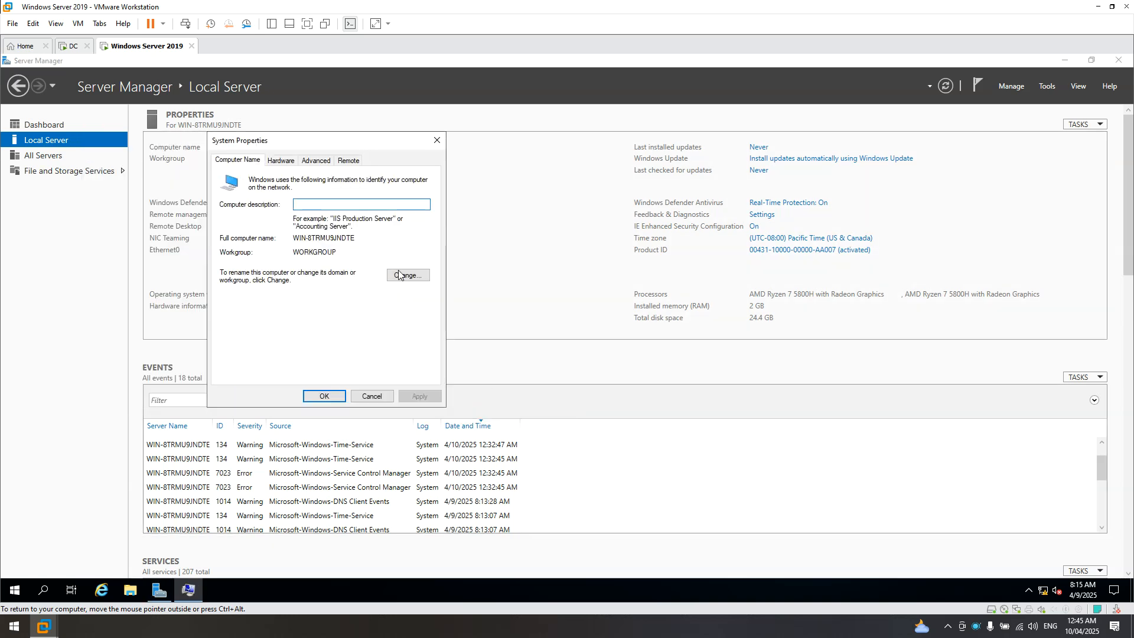
- Change the computer name to Windows-Server2019 and select Domain membership instead of Workgroup
left_click(408, 275)
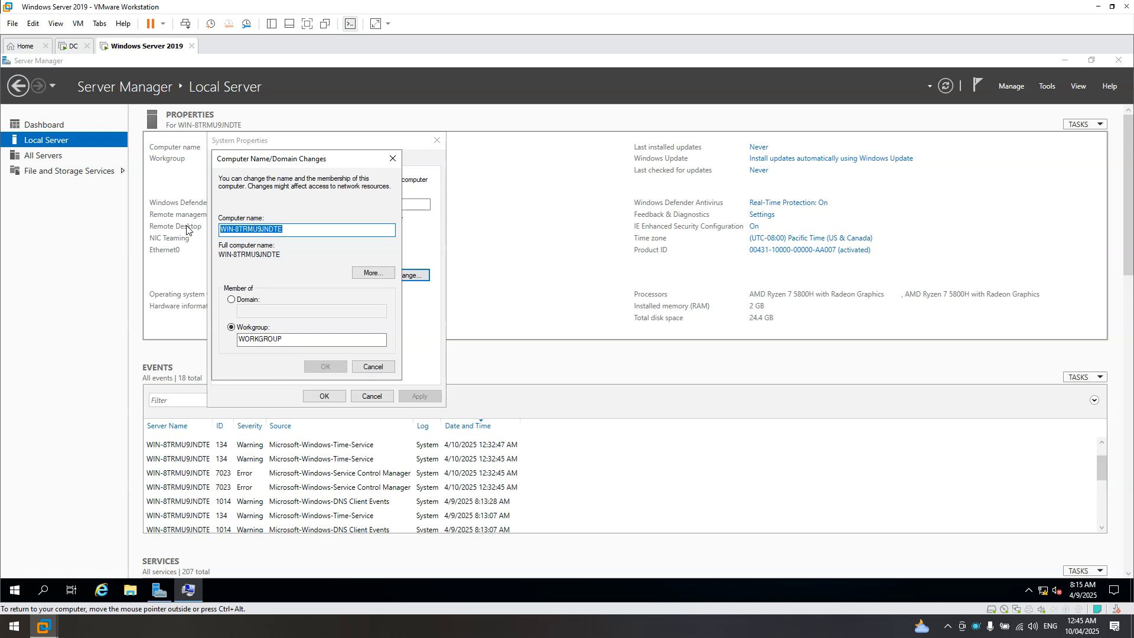
type("Windows-Server2019")
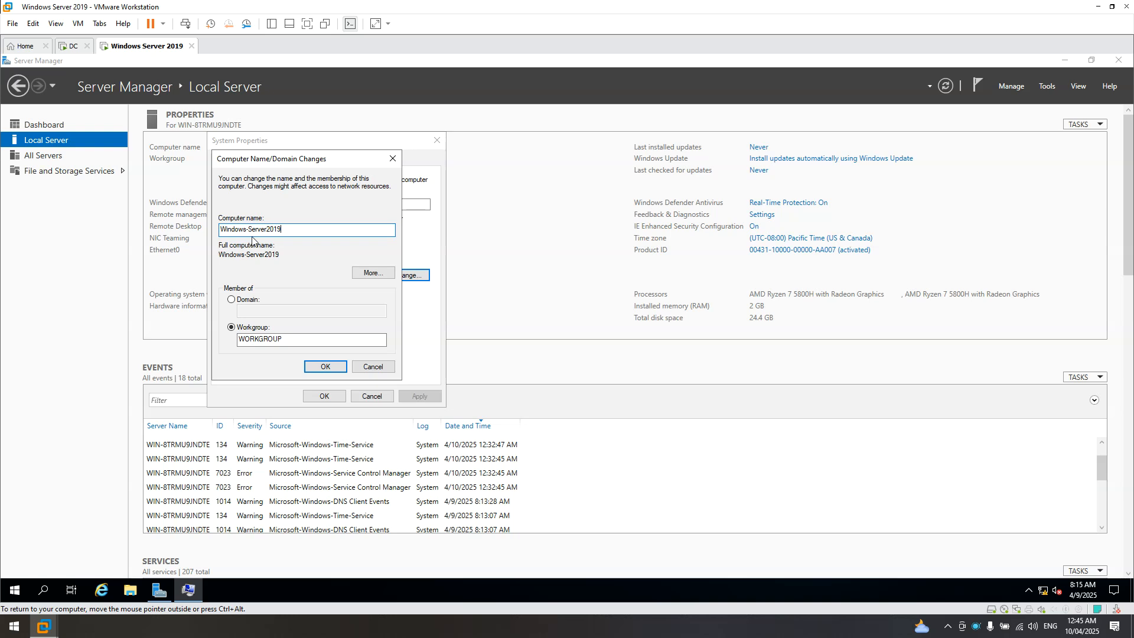
left_click(237, 302)
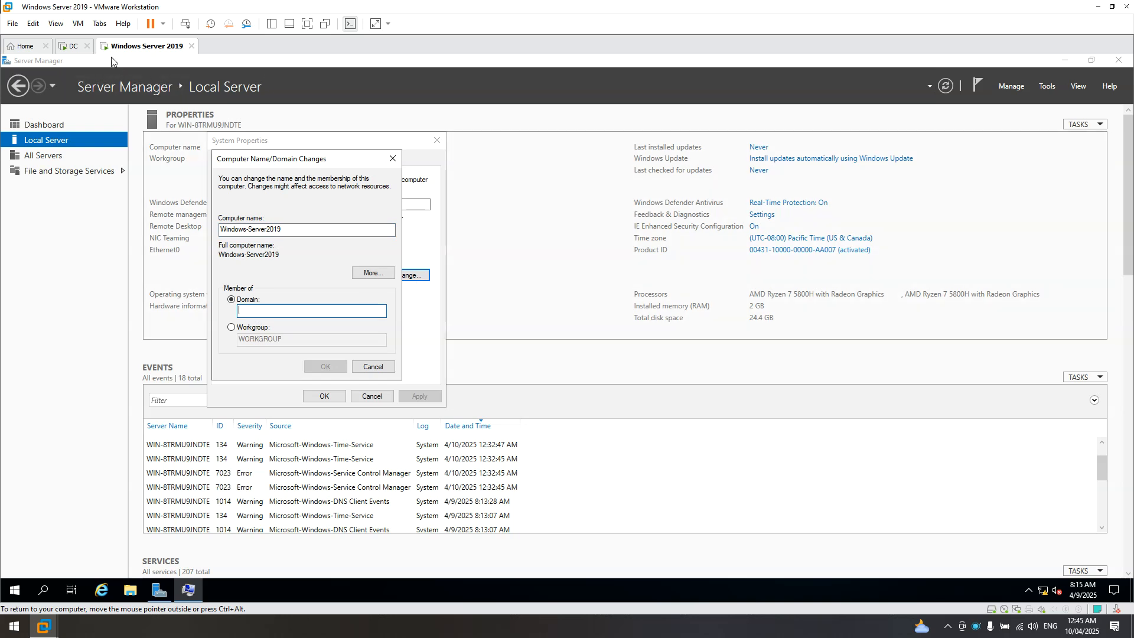
left_click(73, 46)
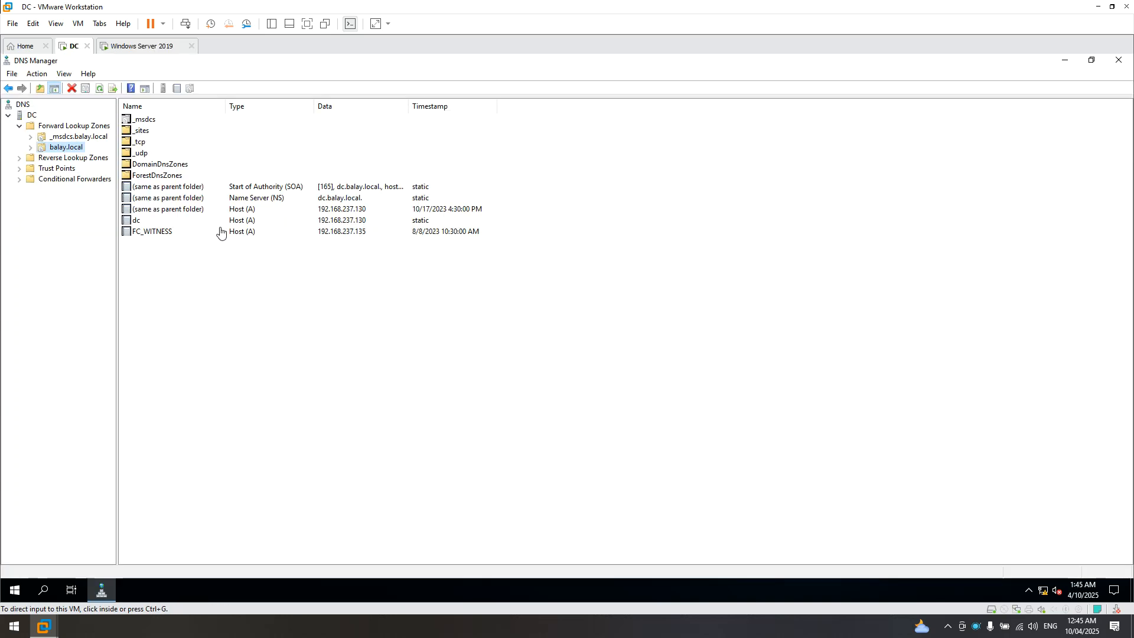
left_click(312, 222)
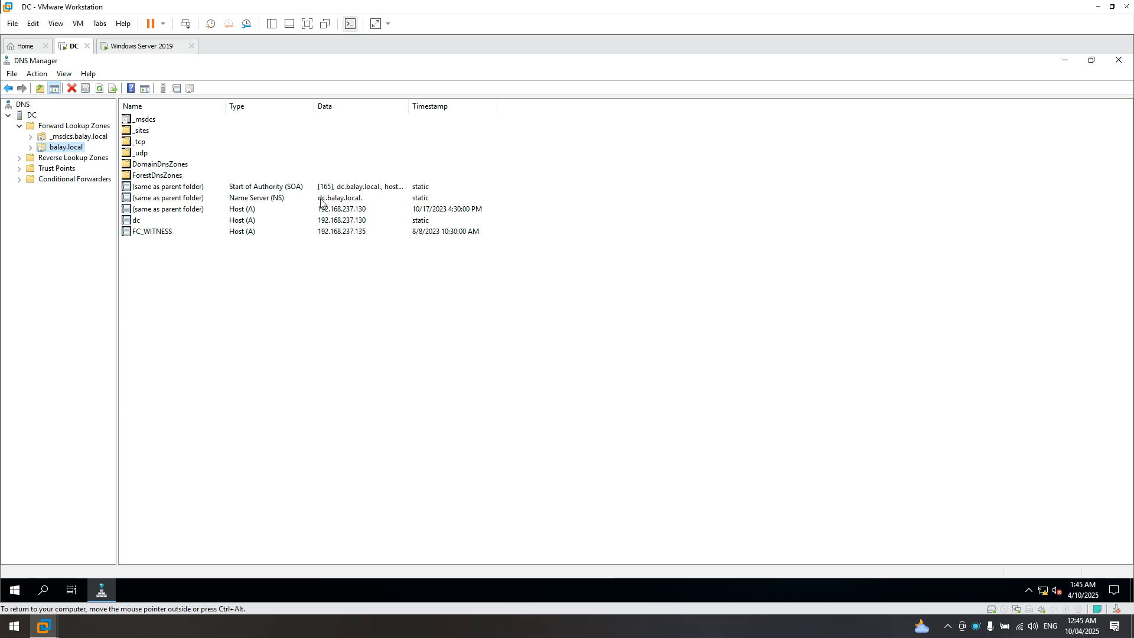
left_click(144, 49)
left_click(263, 305)
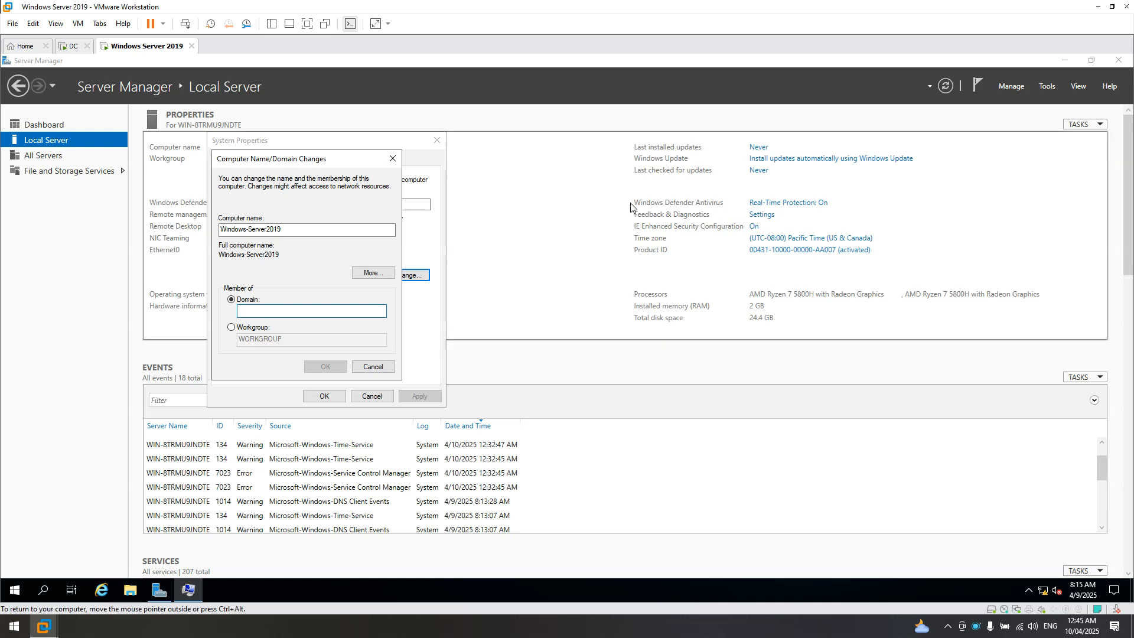
- Enter balay.local as the domain to join and accept the NetBIOS name warning
type("balay.local")
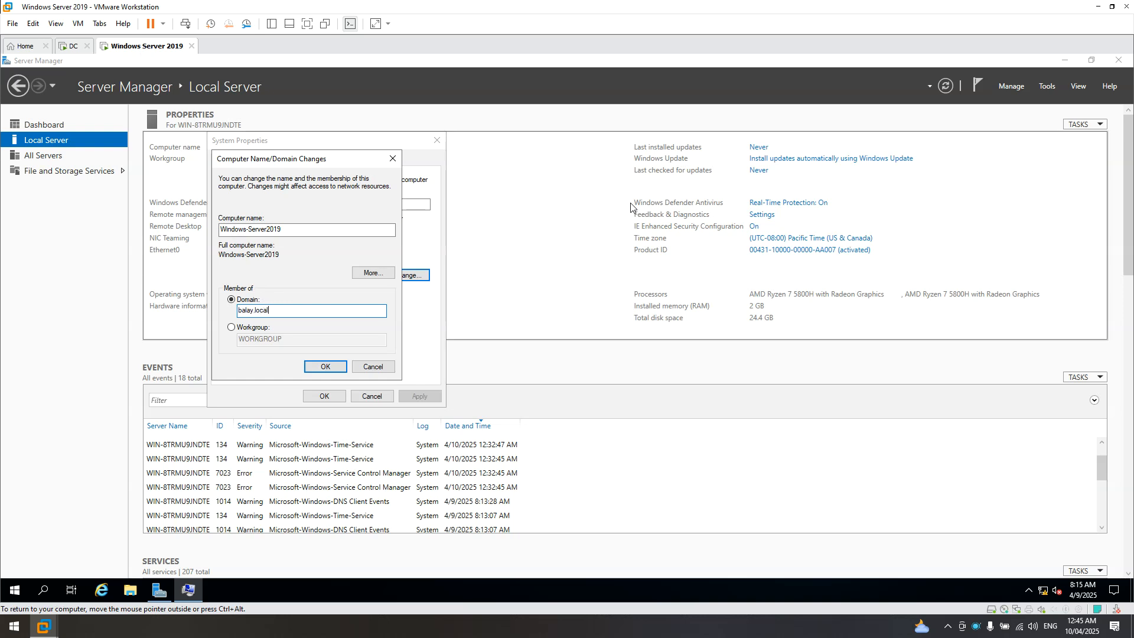
left_click(325, 367)
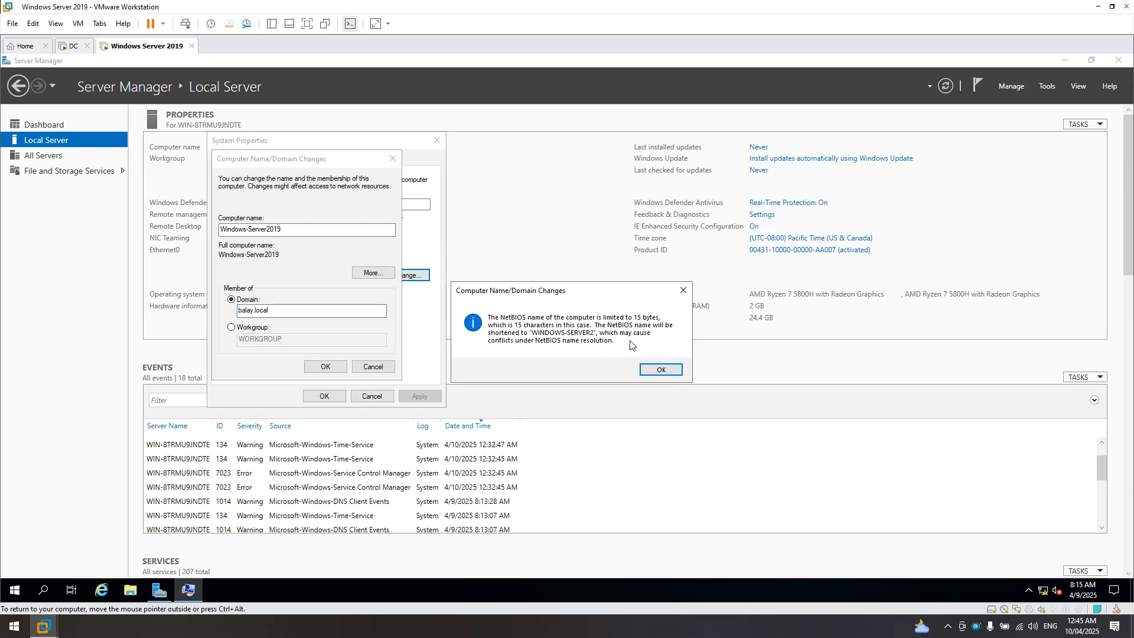
left_click(661, 370)
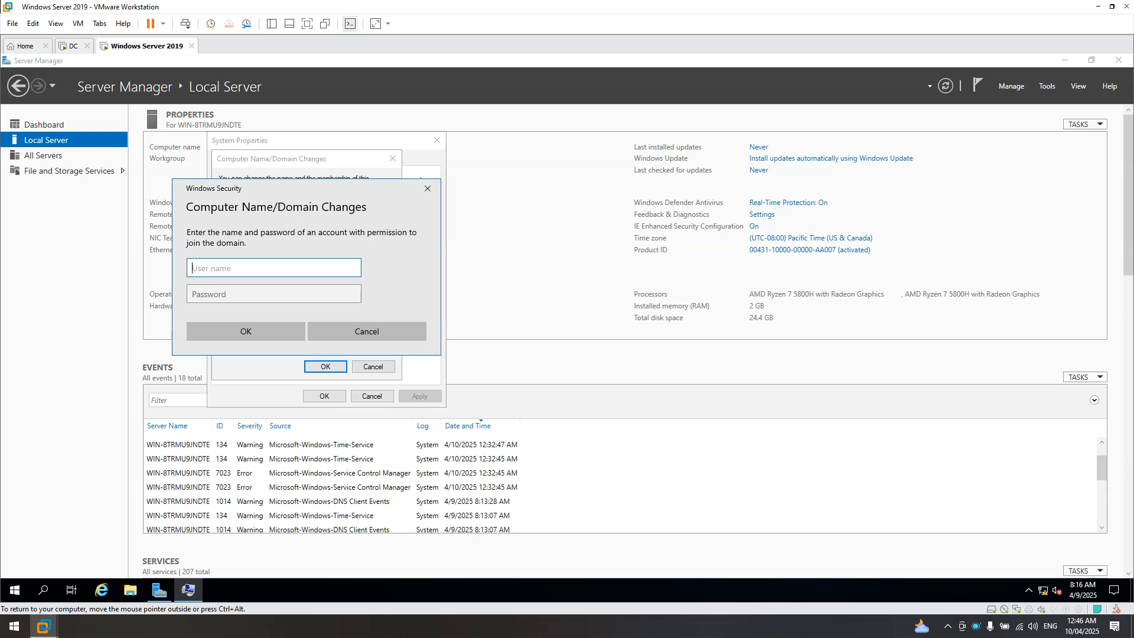
- Join balay.local with the domain administrator credentials, then acknowledge the welcome and restart notices
type("balay\\administrator")
key("Tab")
type("P@")
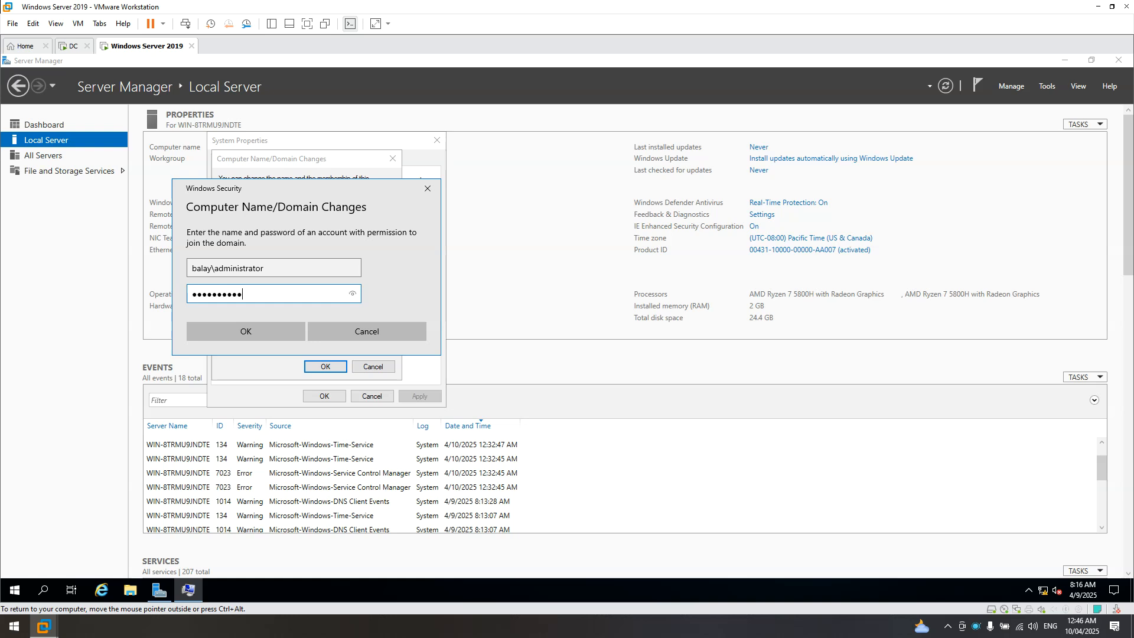
key("Return")
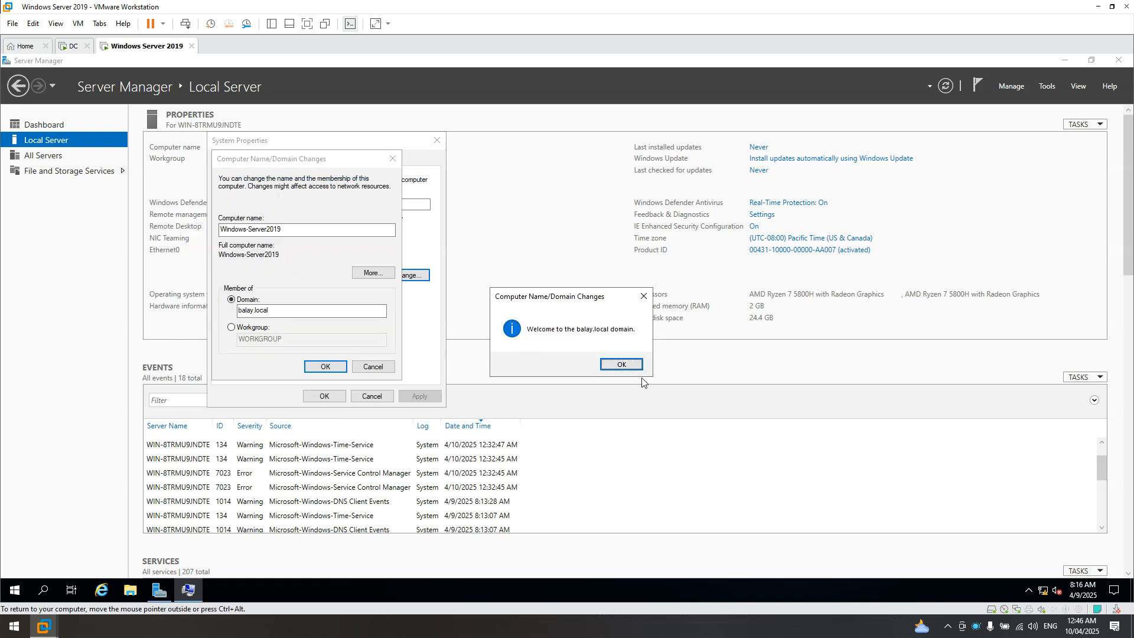
left_click(621, 364)
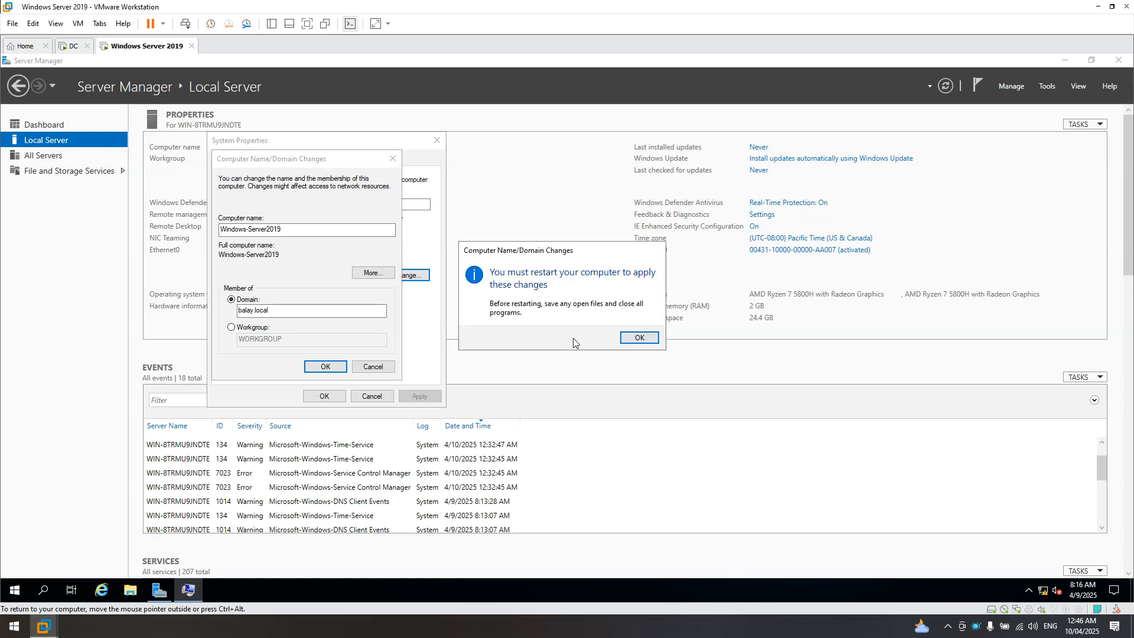
left_click(632, 339)
- Close System Properties and Server Manager, then restart the server now
left_click(324, 396)
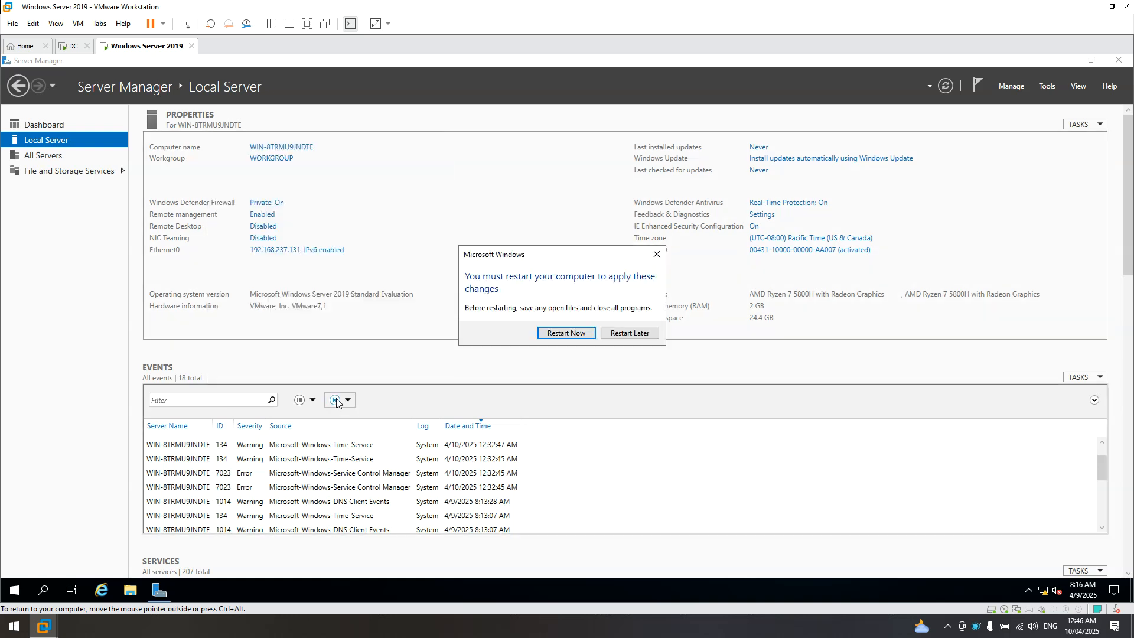
left_click(1118, 60)
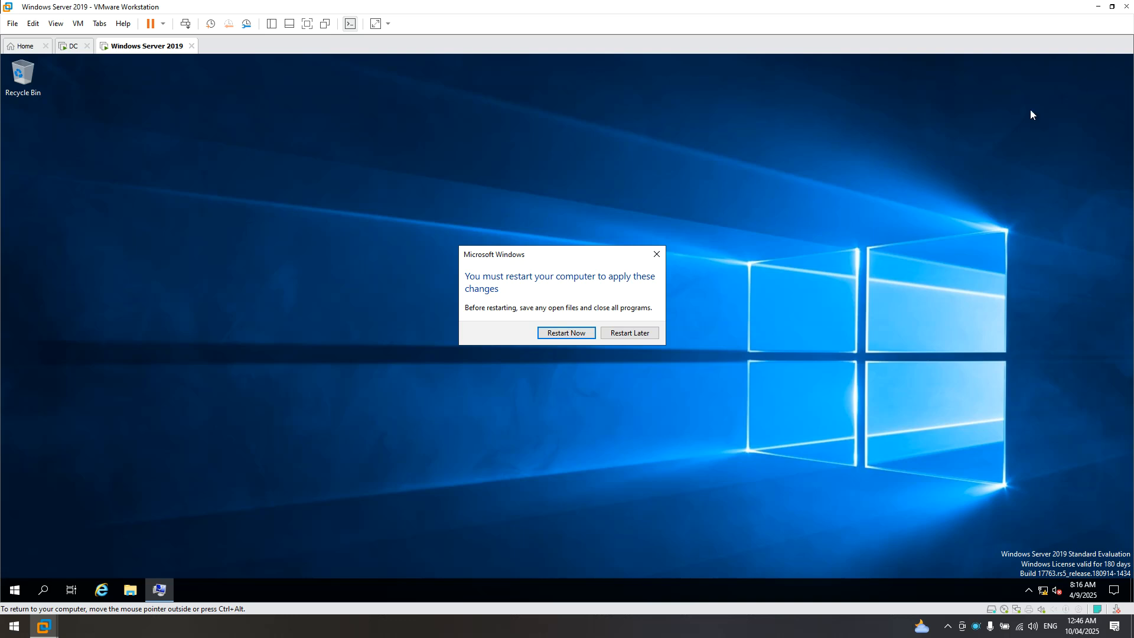
left_click(566, 333)
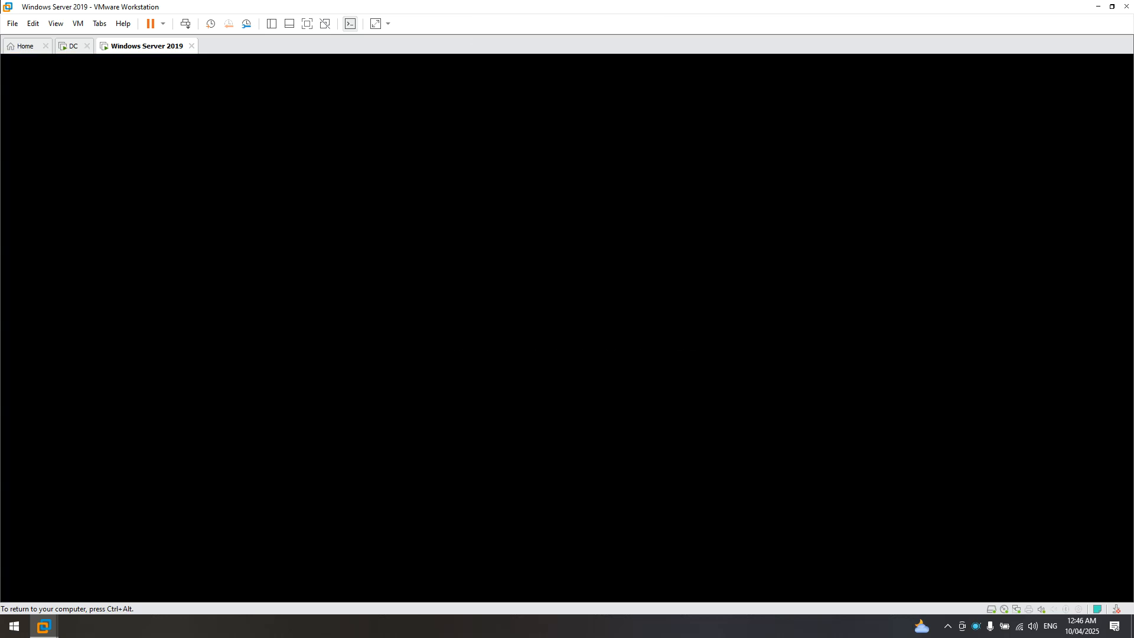
- Refresh the balay.local records in the DC's DNS Manager, then return to the server VM
left_click(71, 46)
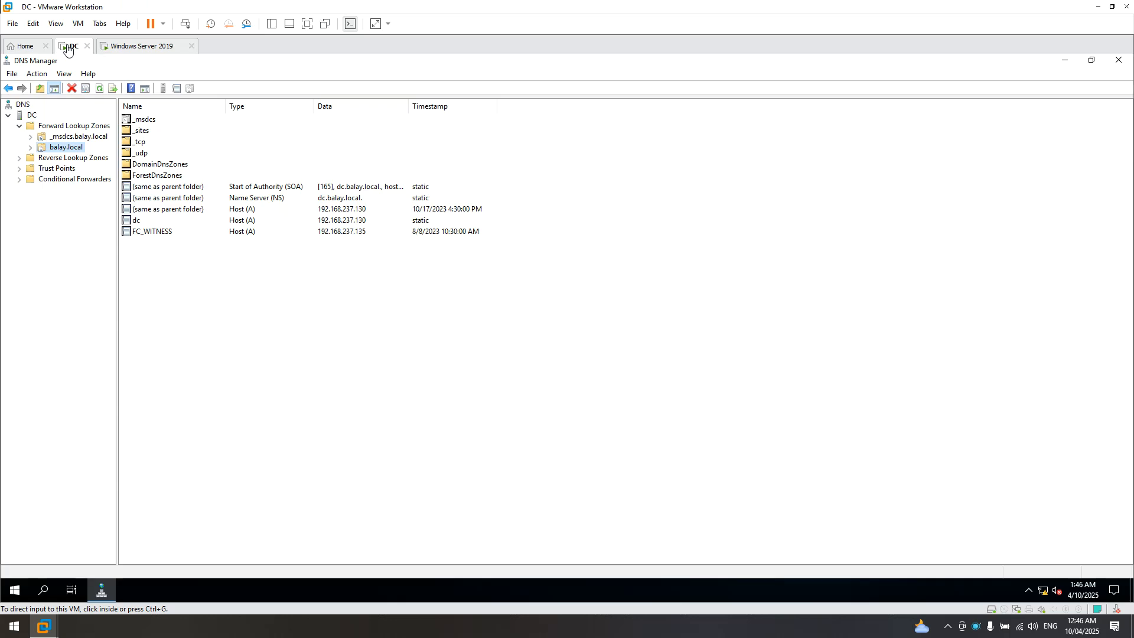
left_click(100, 89)
left_click(101, 88)
left_click(137, 47)
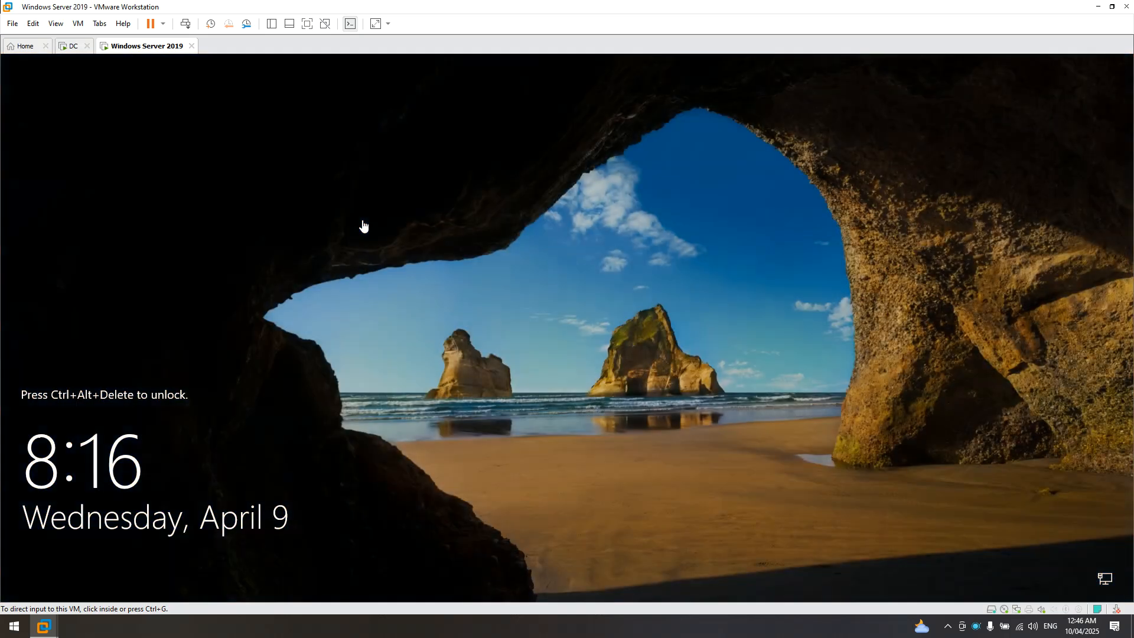
- Send Ctrl+Alt+Del to the VM and sign in as Other user with the balay domain administrator account
right_click(163, 52)
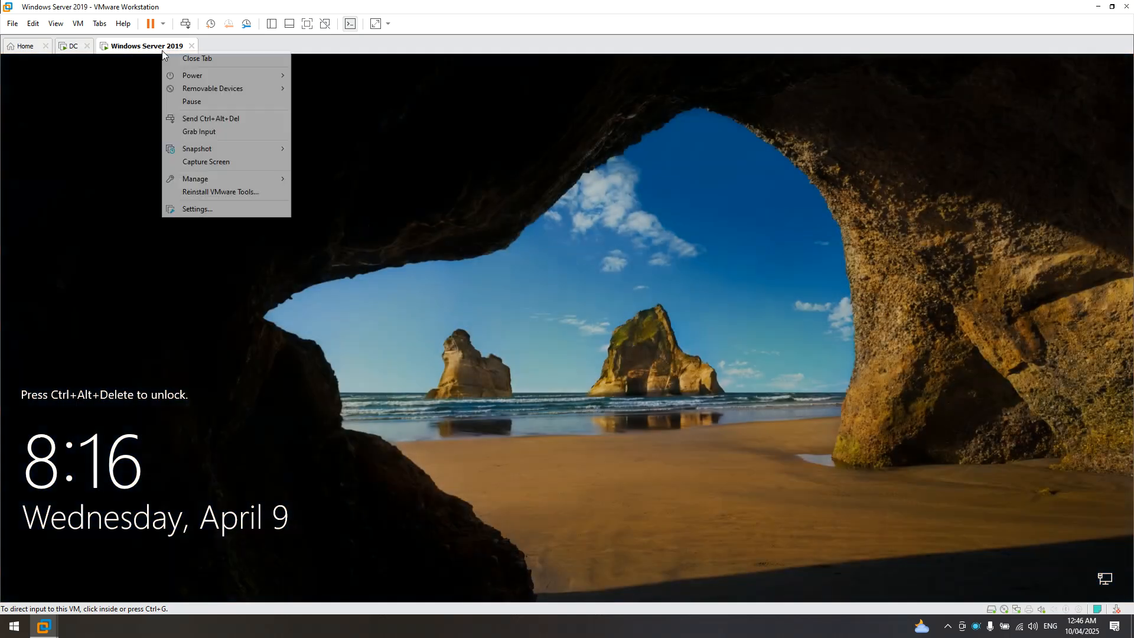
left_click(203, 119)
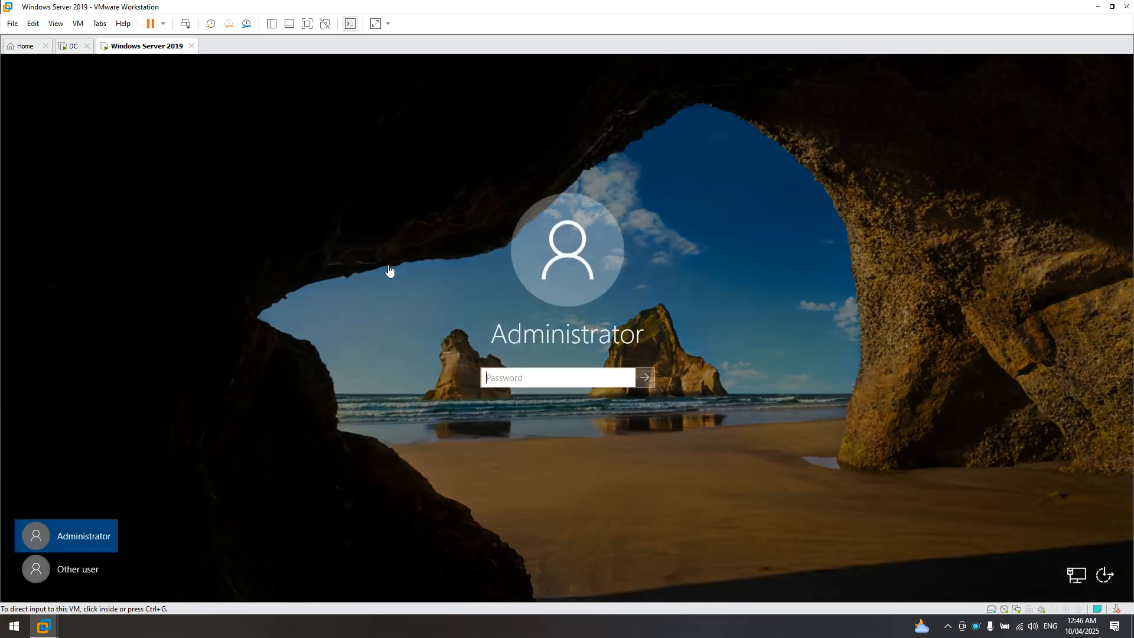
left_click(74, 575)
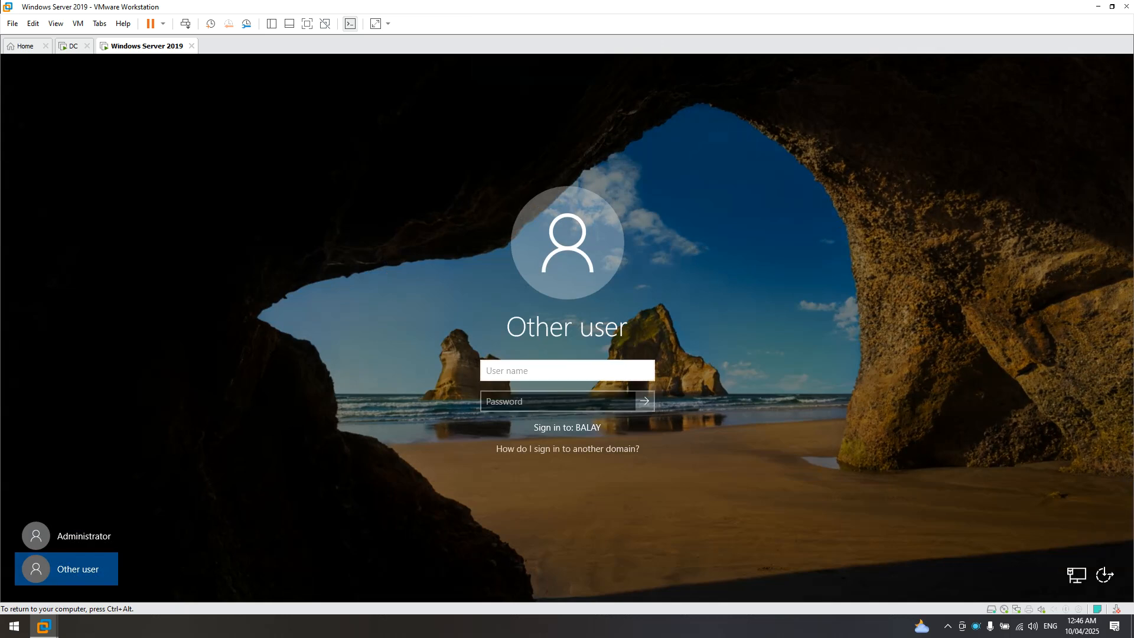
type("bala")
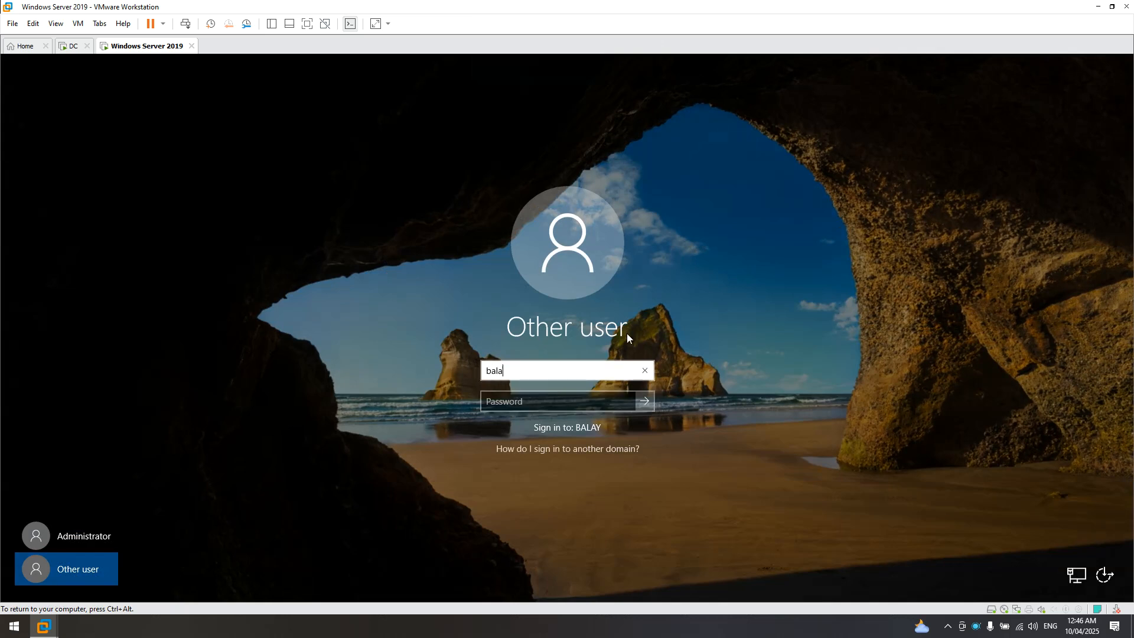
type("y\\administrator")
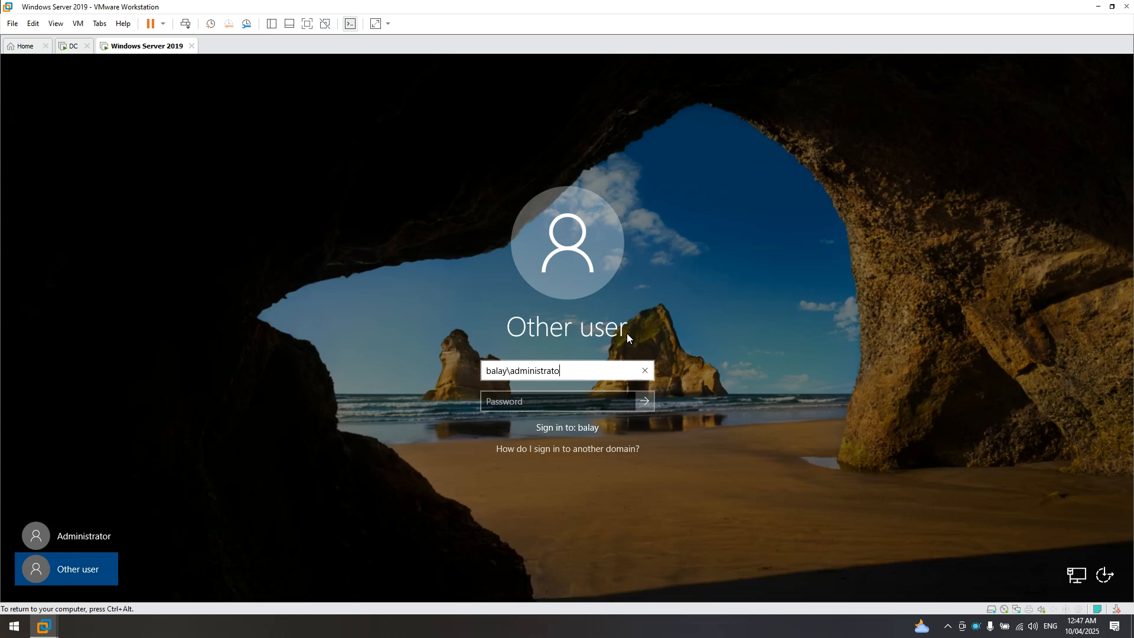
key("Tab")
type("••••••••")
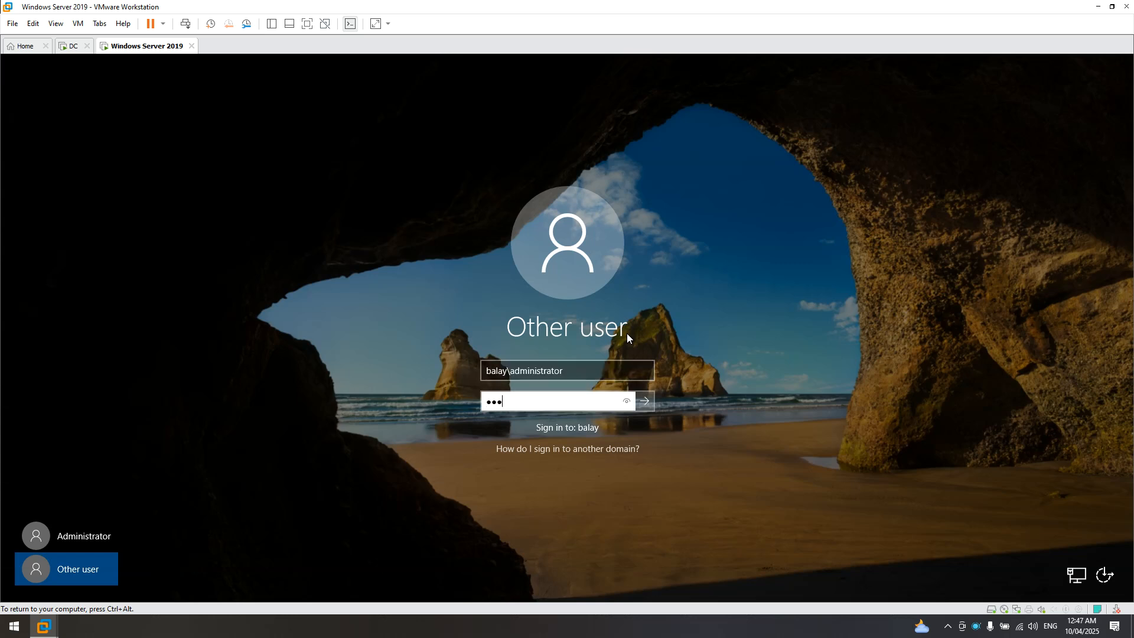
type("••••••••")
key("Return")
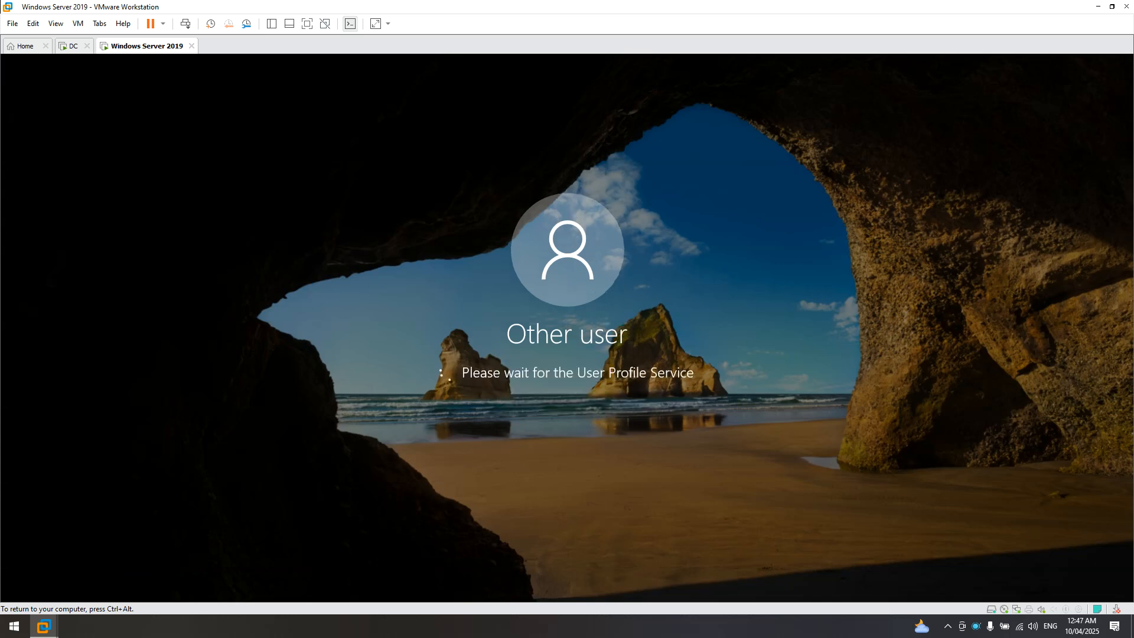
- Refresh the DC's balay.local zone and select the new Windows-Server2019 record at 192.168.237.131
left_click(73, 47)
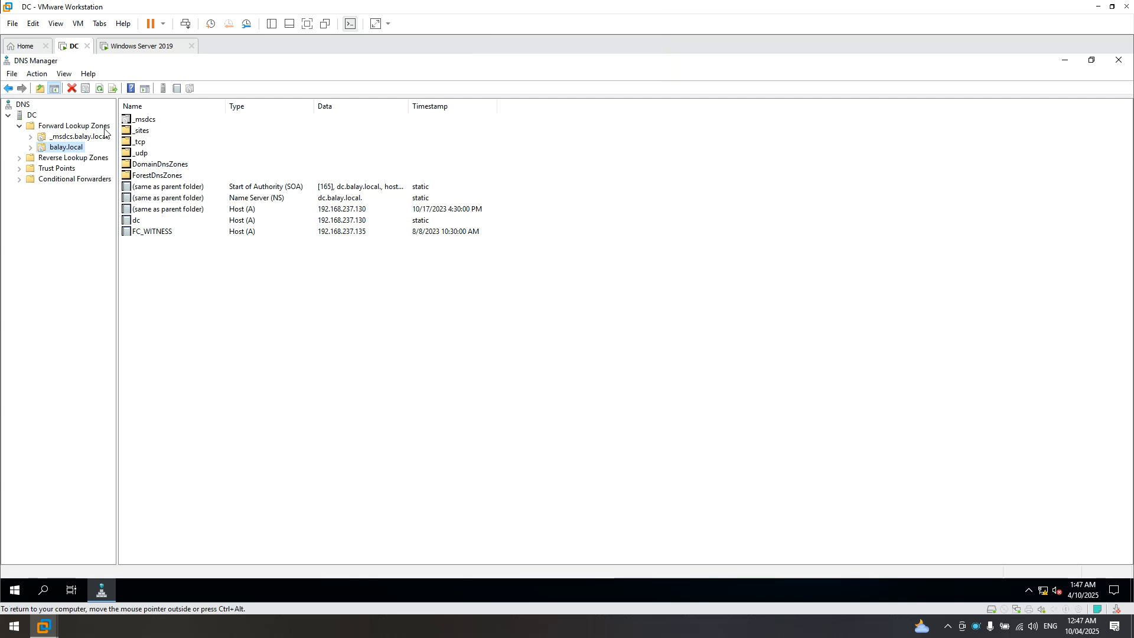
left_click(99, 90)
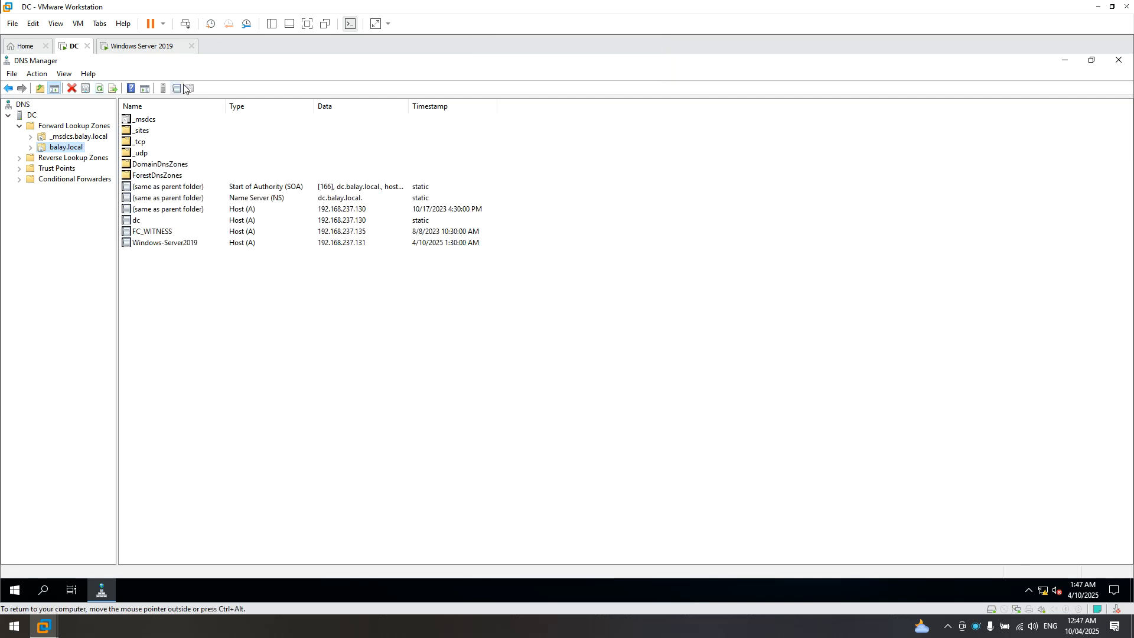
left_click(140, 48)
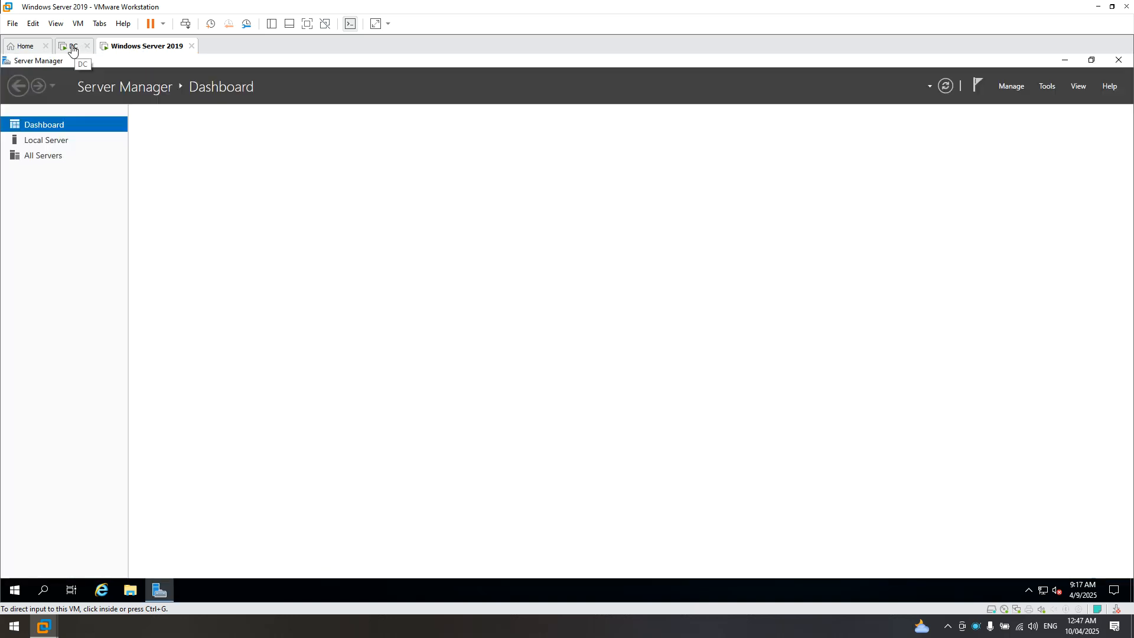
left_click(72, 46)
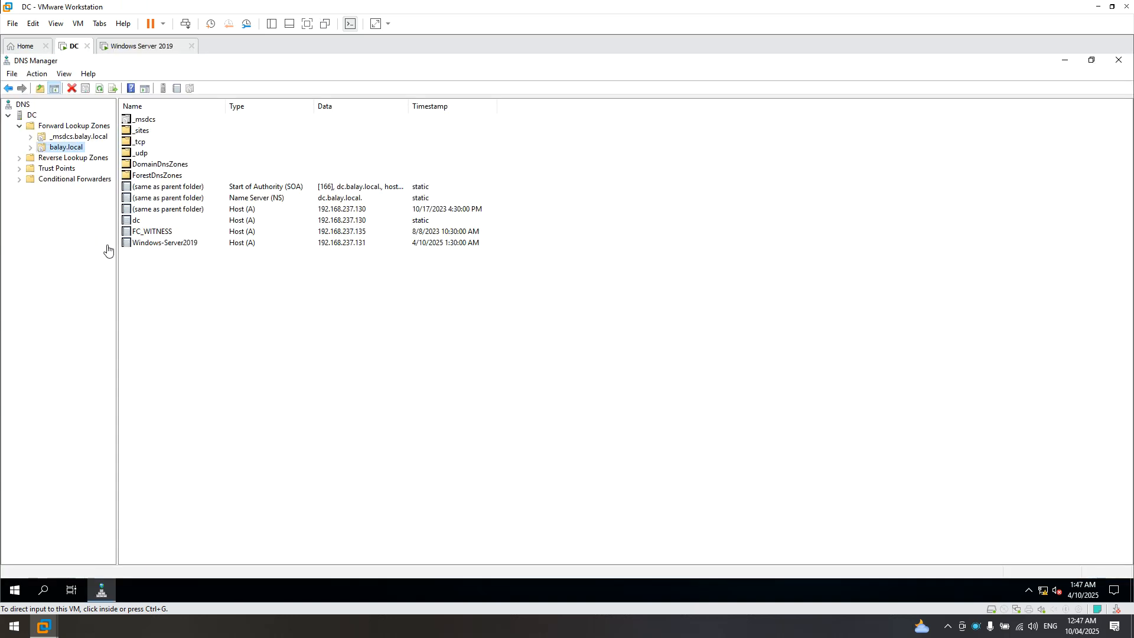
left_click(65, 151)
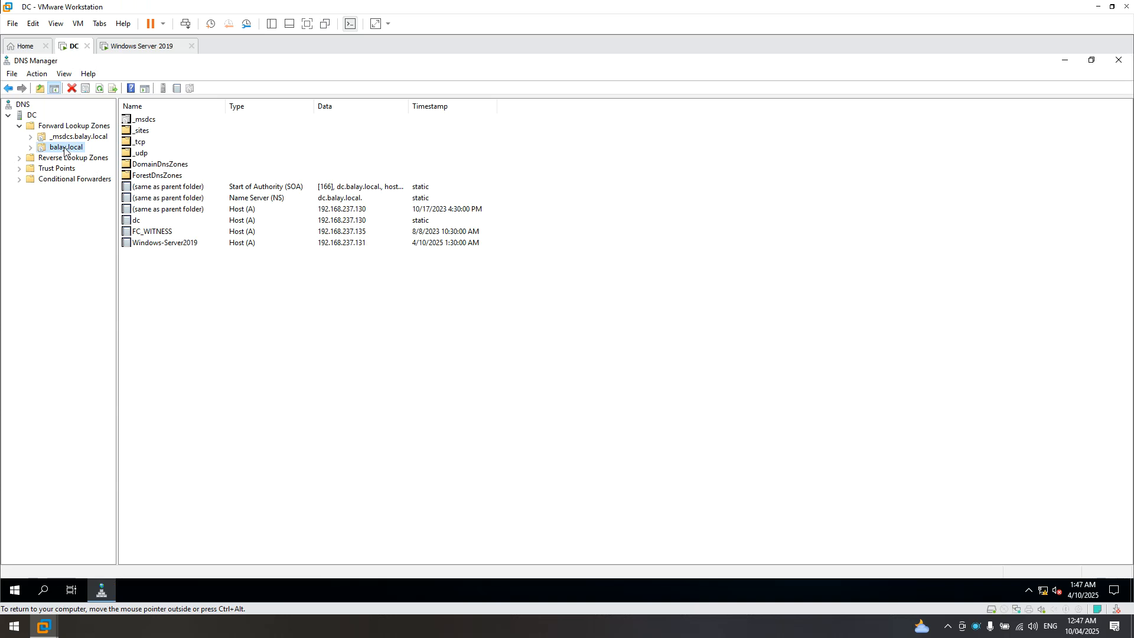
left_click(149, 249)
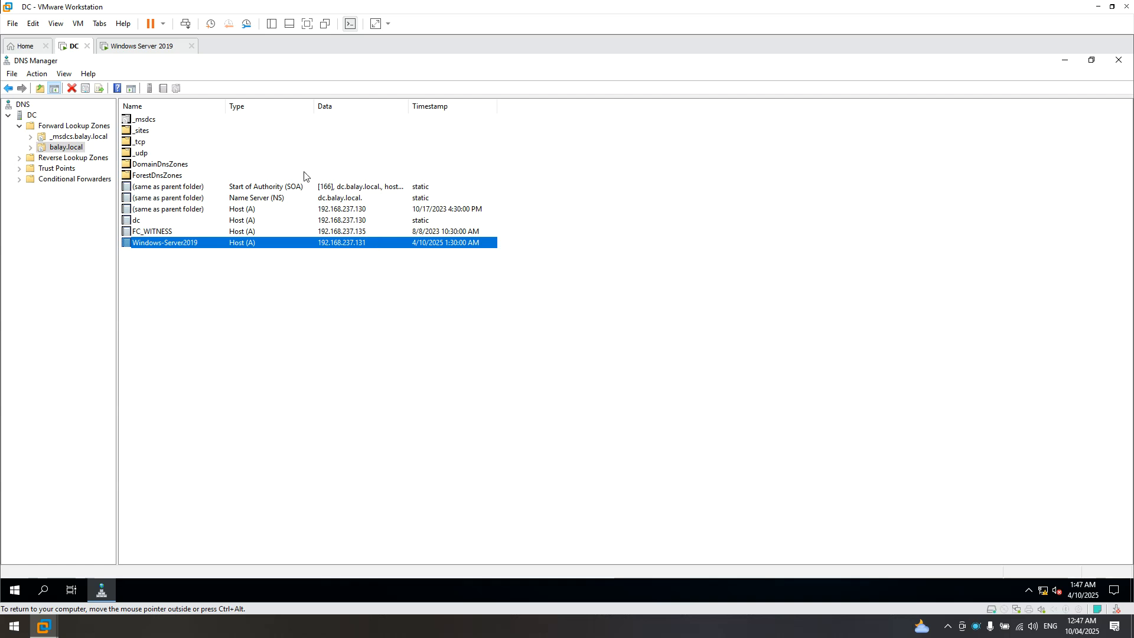
left_click(147, 48)
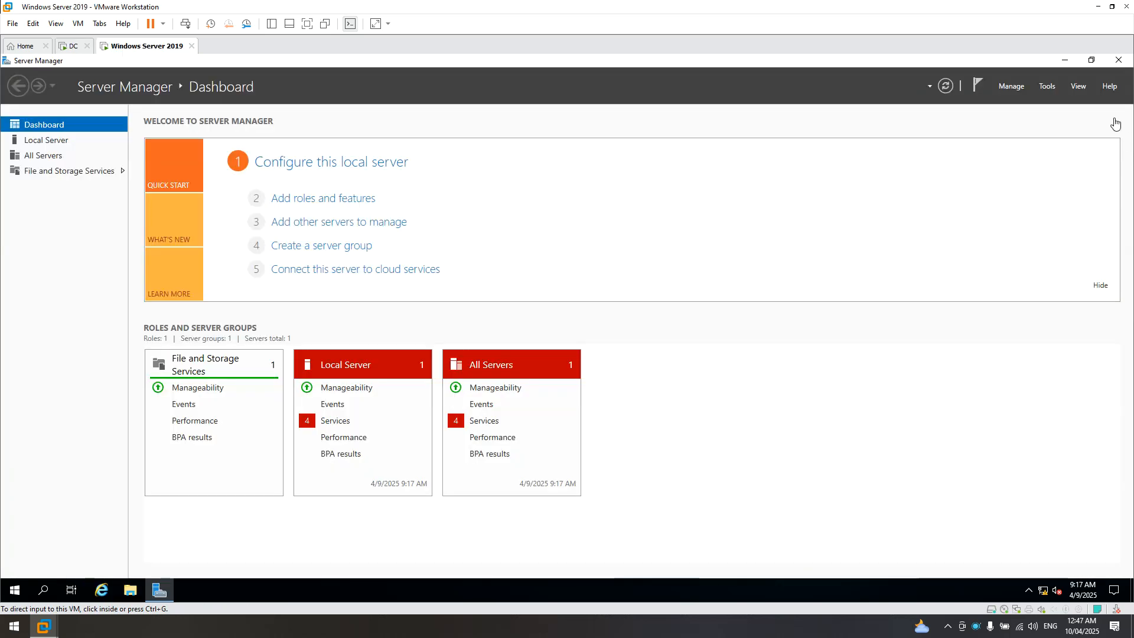
- Close Server Manager and dismiss the Start menu to leave the empty desktop
left_click(1116, 69)
left_click(1119, 60)
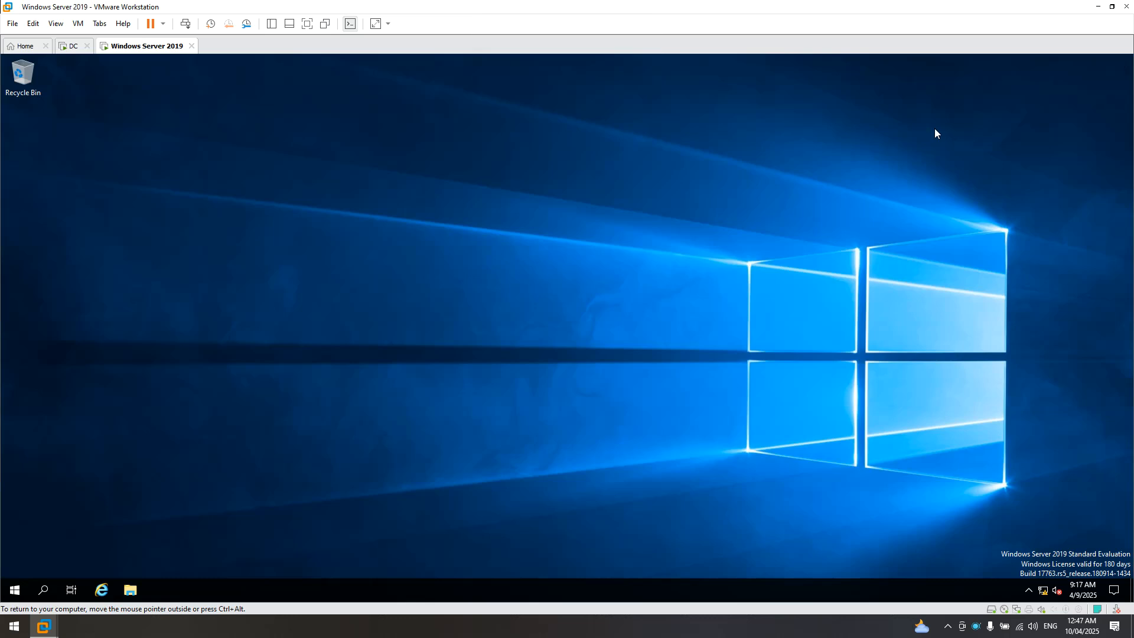
left_click(15, 589)
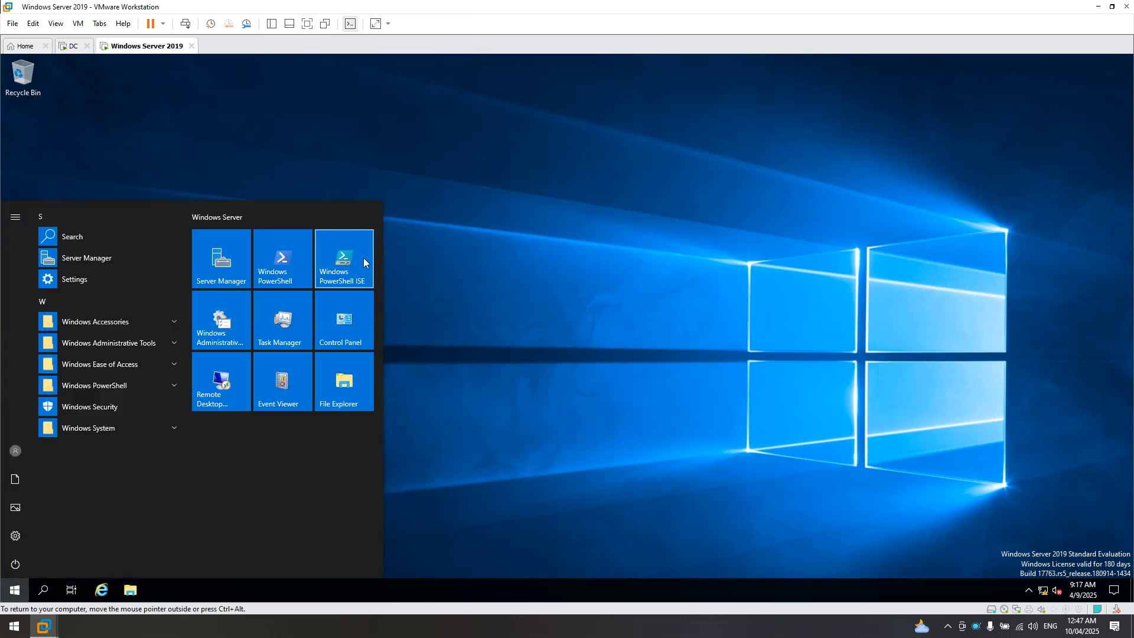
left_click(900, 376)
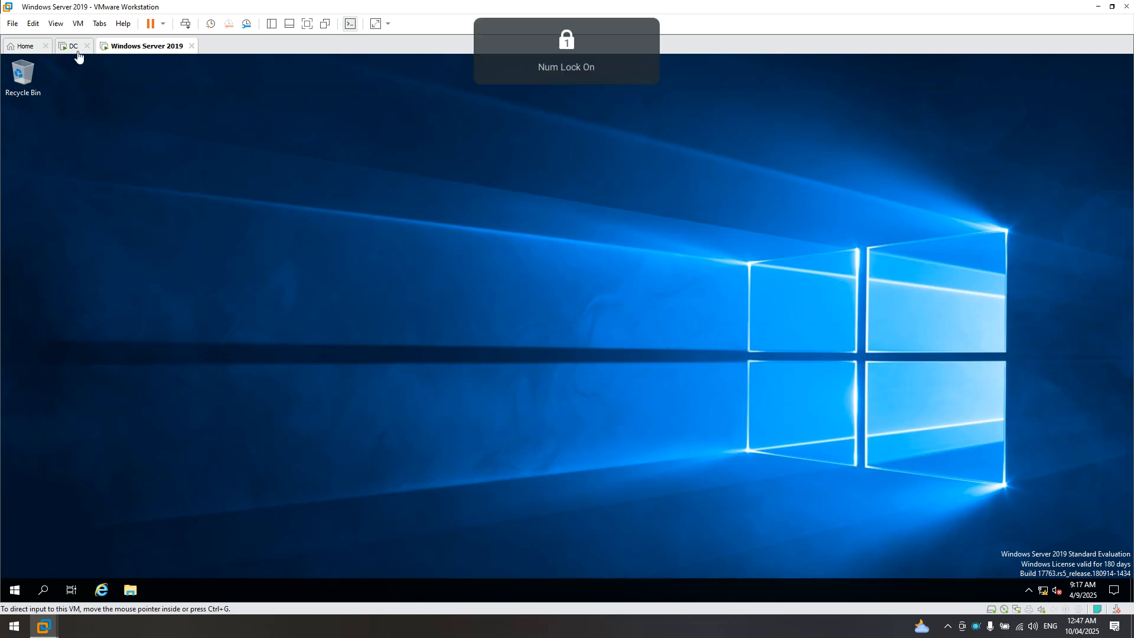